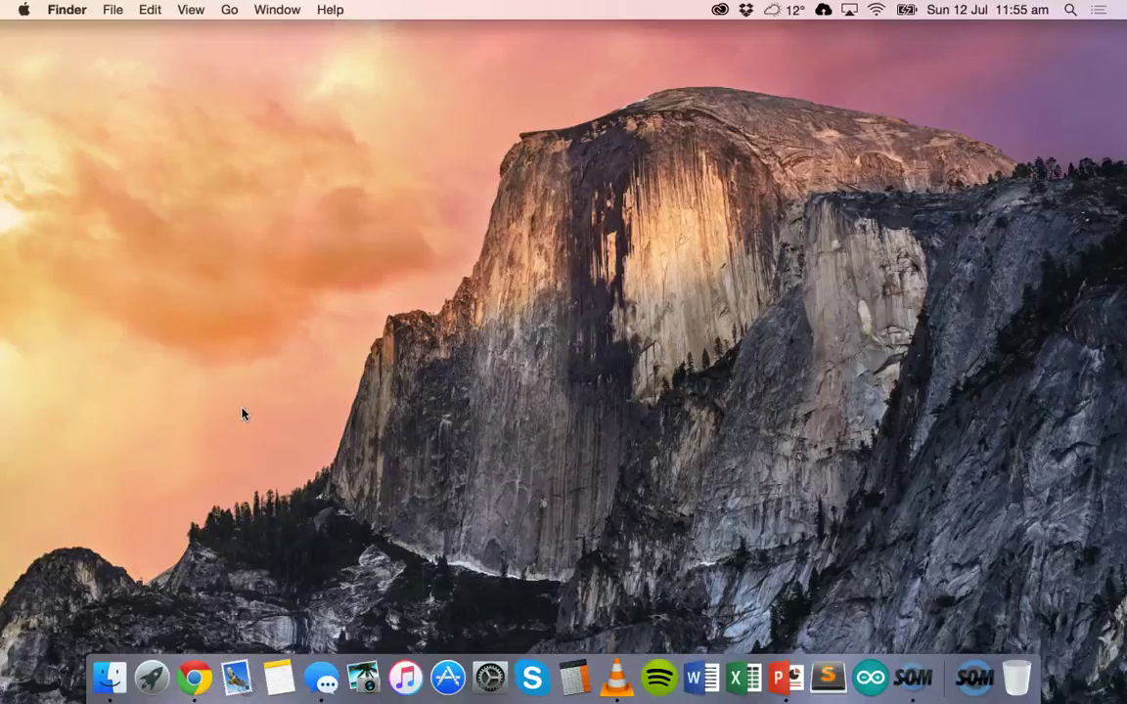
Step: Launch Adobe Illustrator from Launchpad in the Dock
click(162, 653)
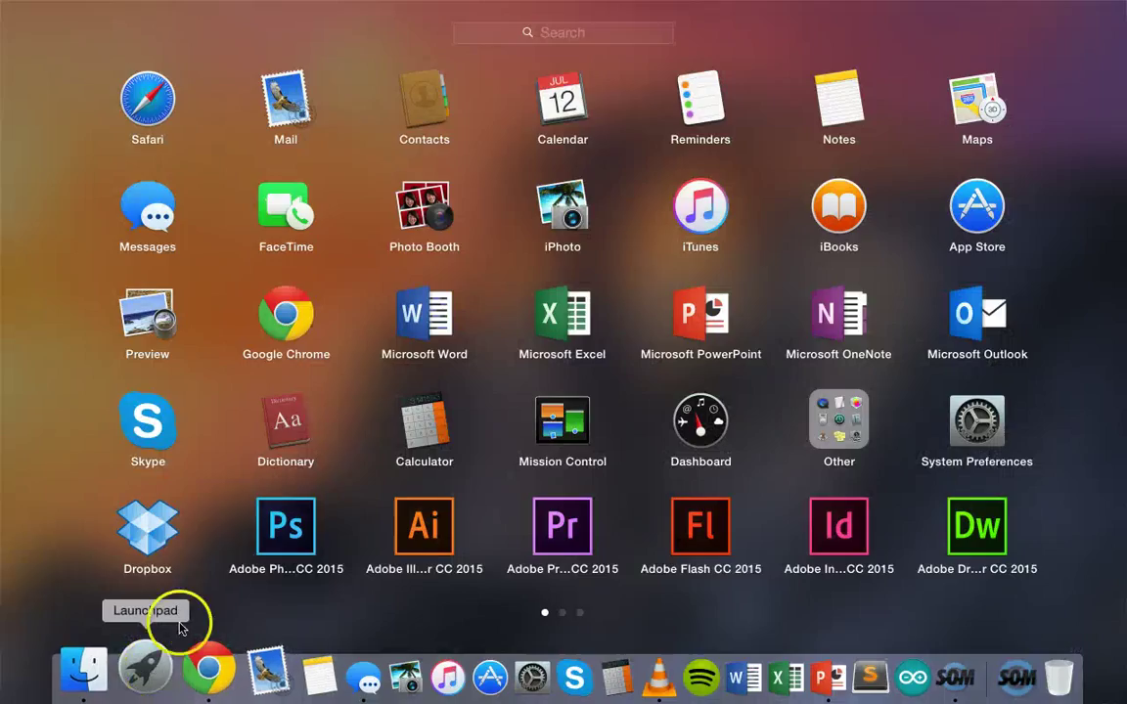
click(424, 531)
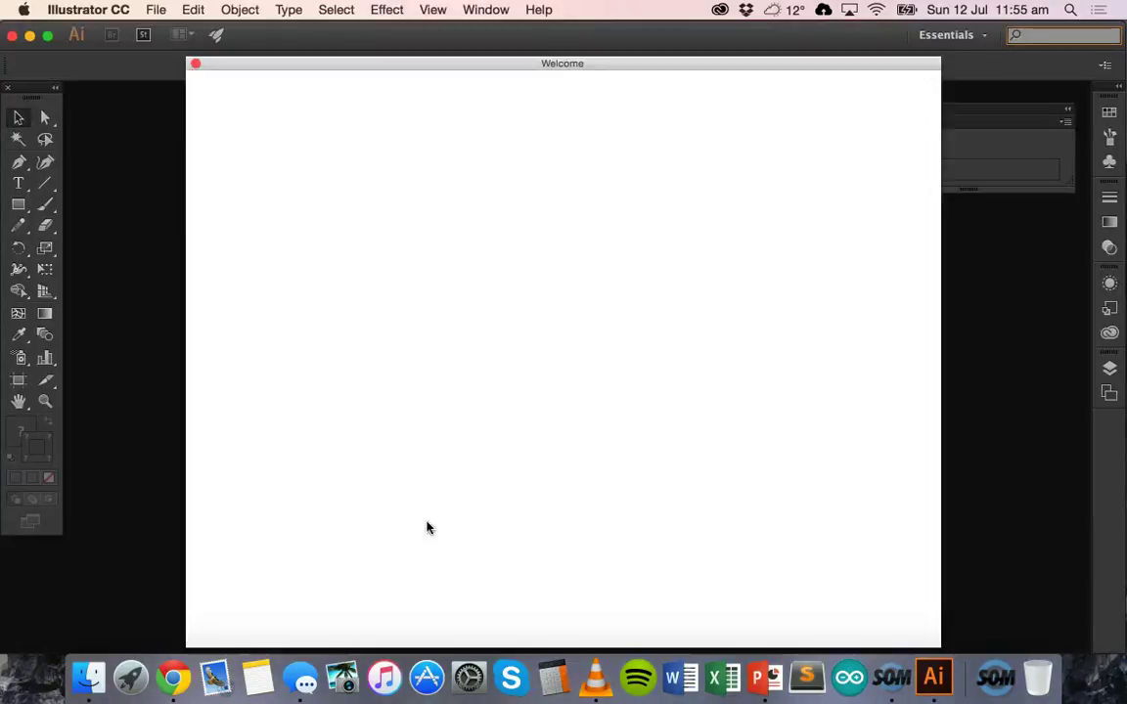
Step: Close the Welcome window so no document is open
click(195, 63)
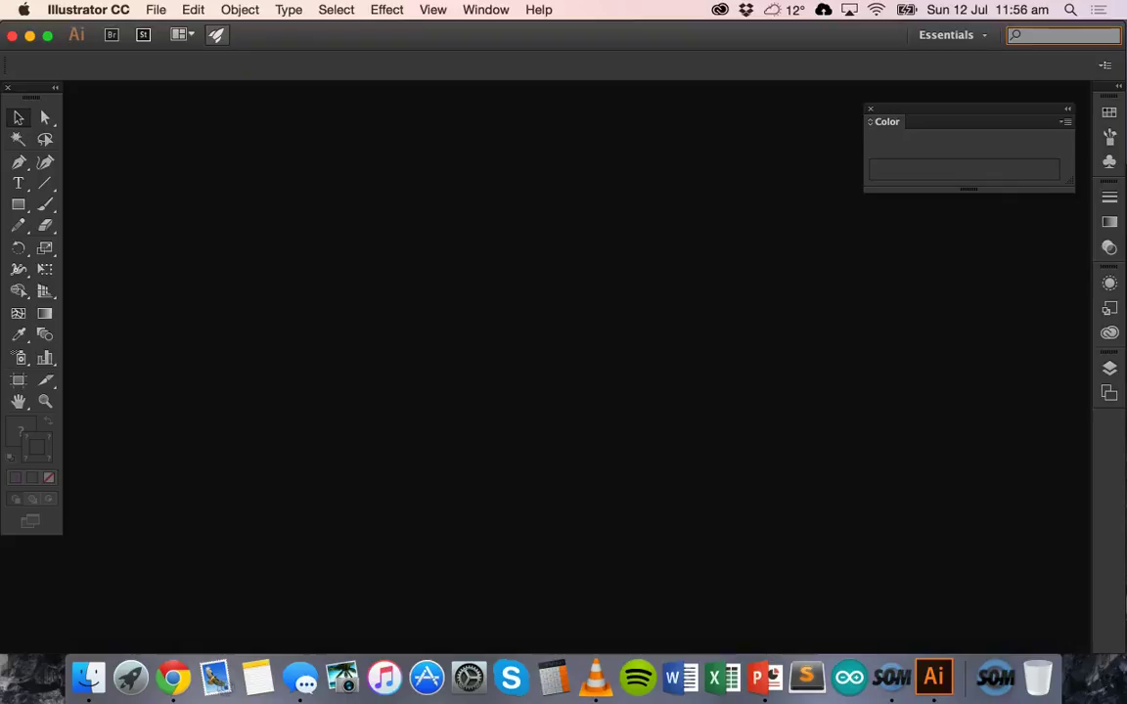
Step: Create a Custom document 'My drawing', 400 × 300 mm in Millimeters, landscape orientation
click(157, 10)
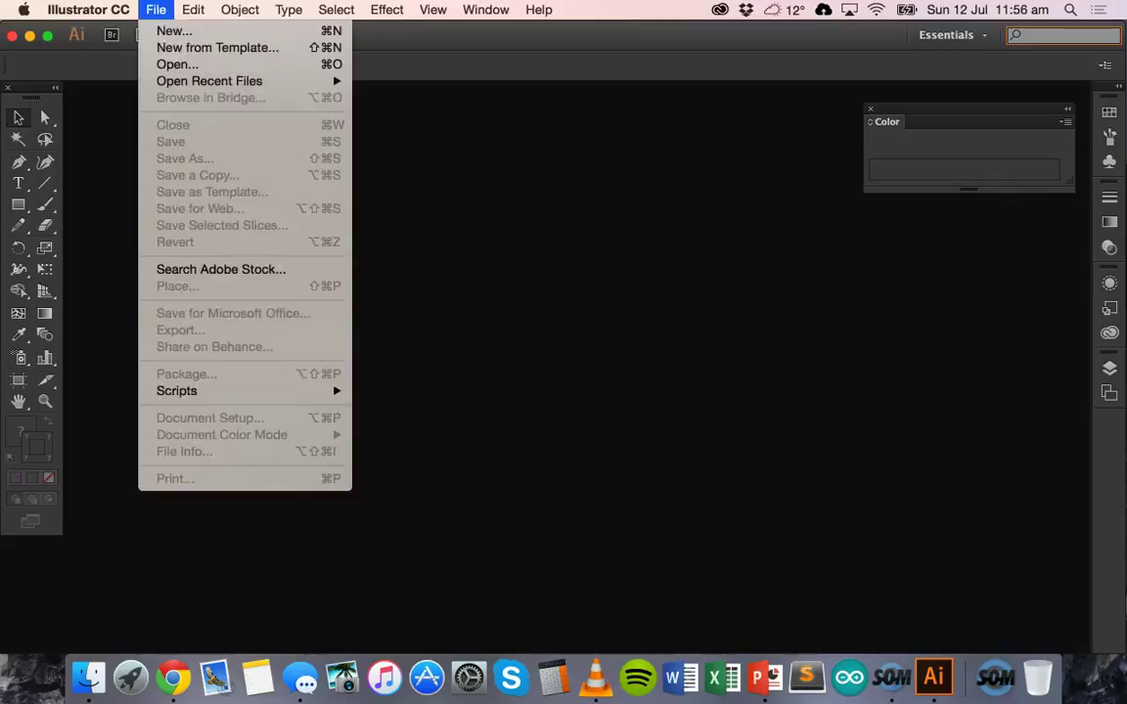
click(194, 34)
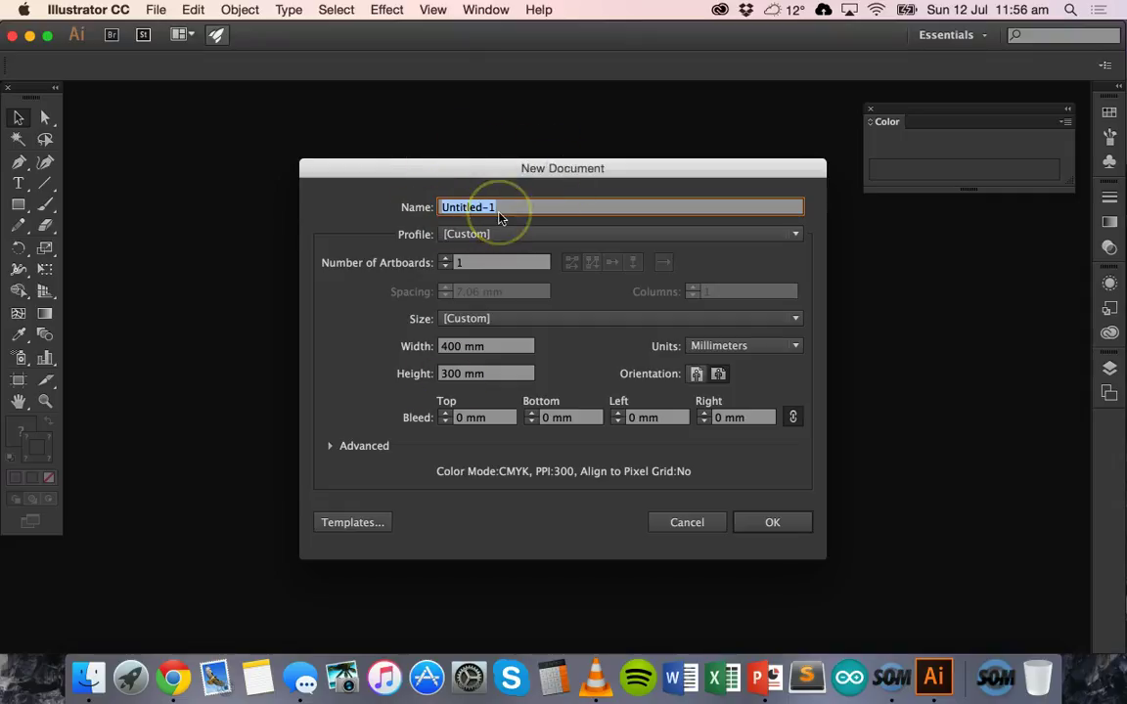
text(My drawing)
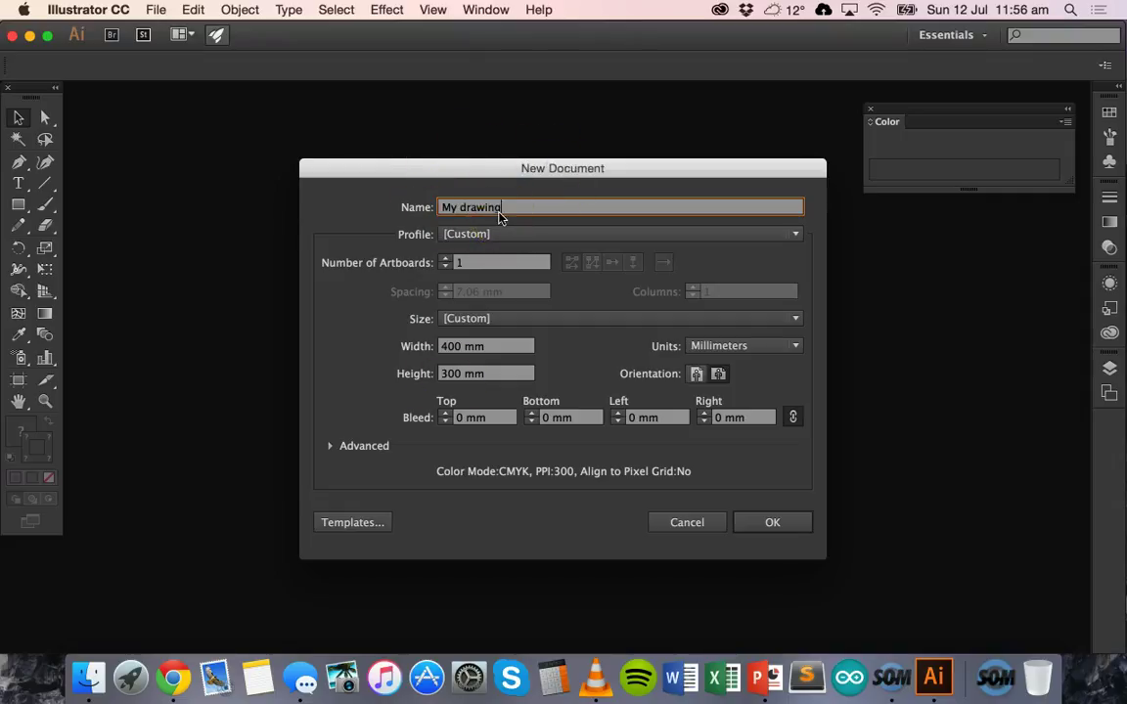
click(477, 232)
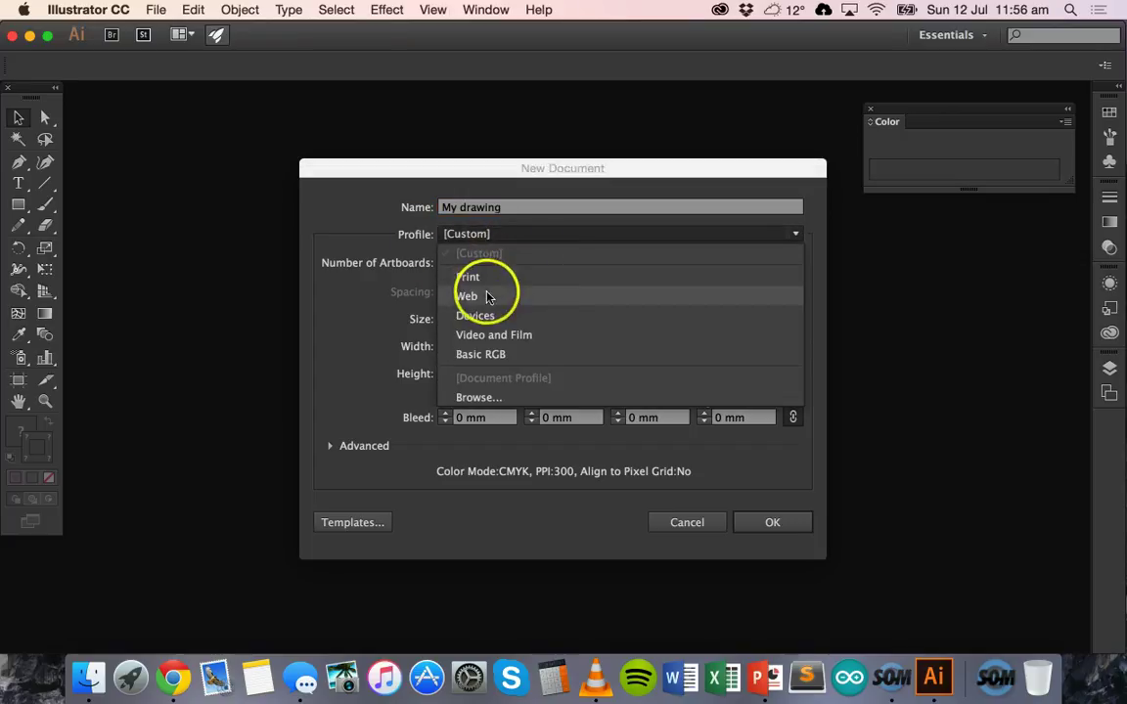
click(402, 230)
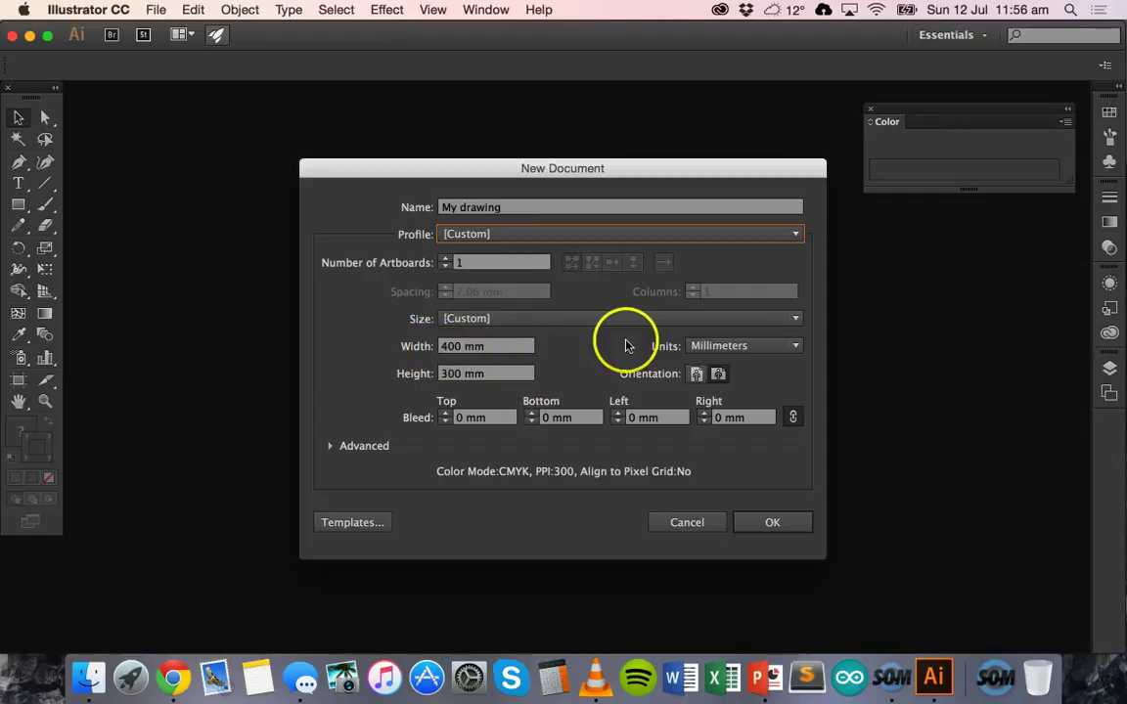
click(723, 346)
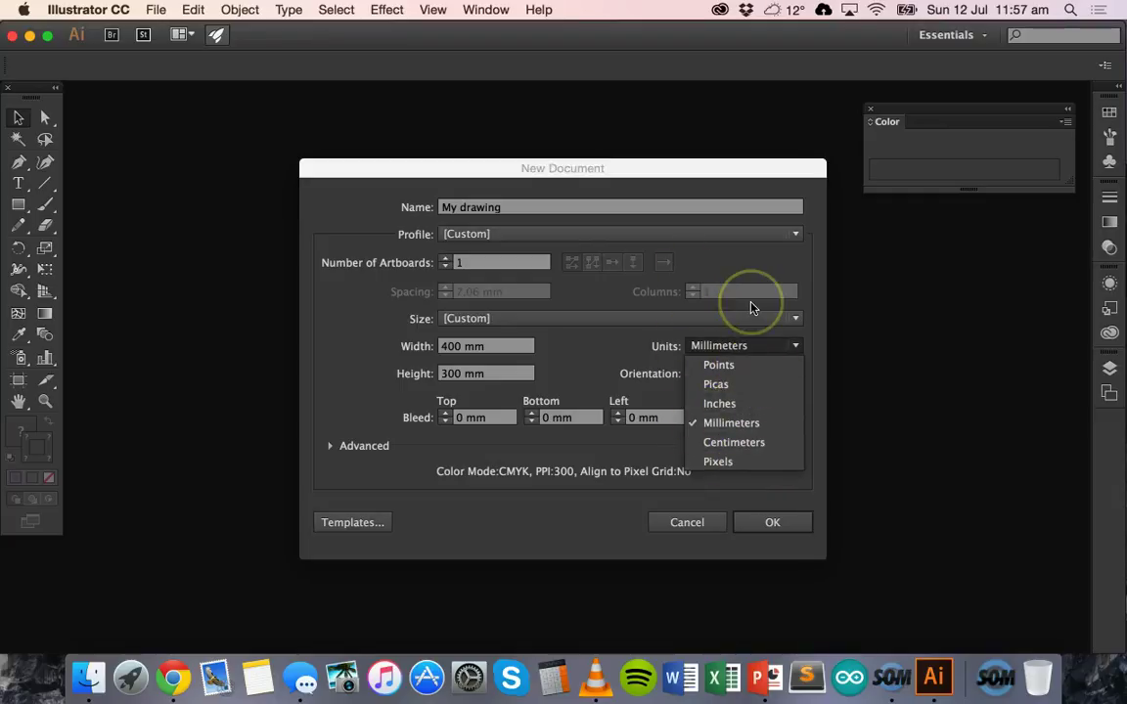
click(659, 357)
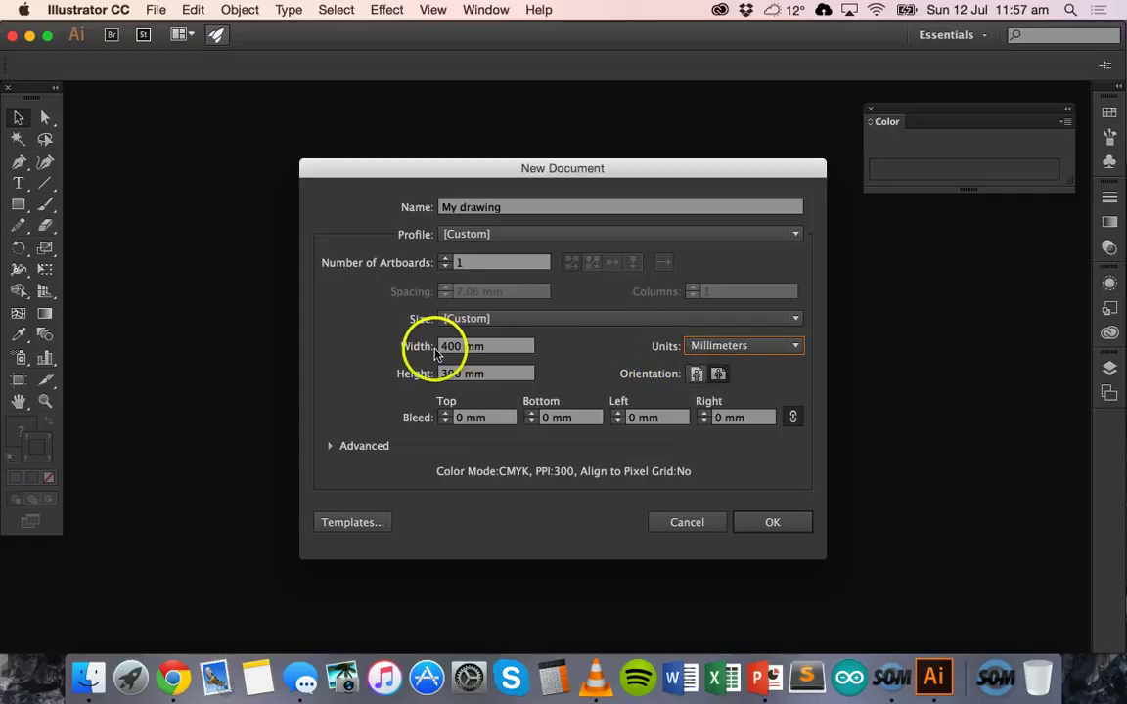
click(458, 346)
click(461, 378)
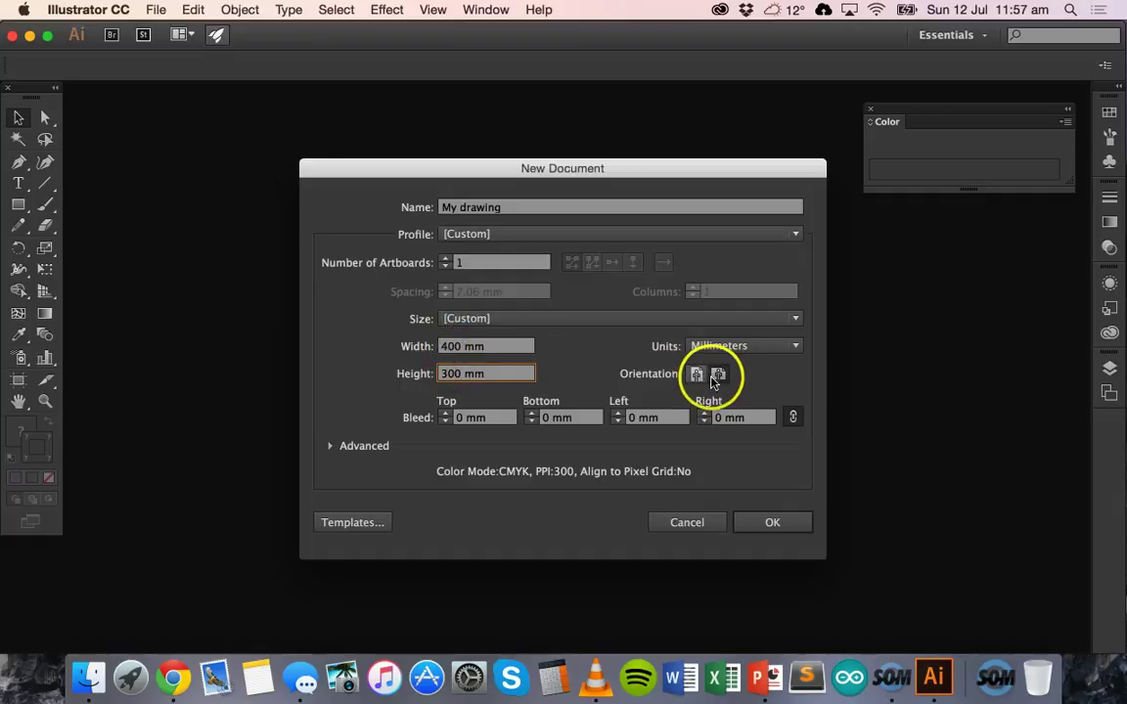
click(719, 378)
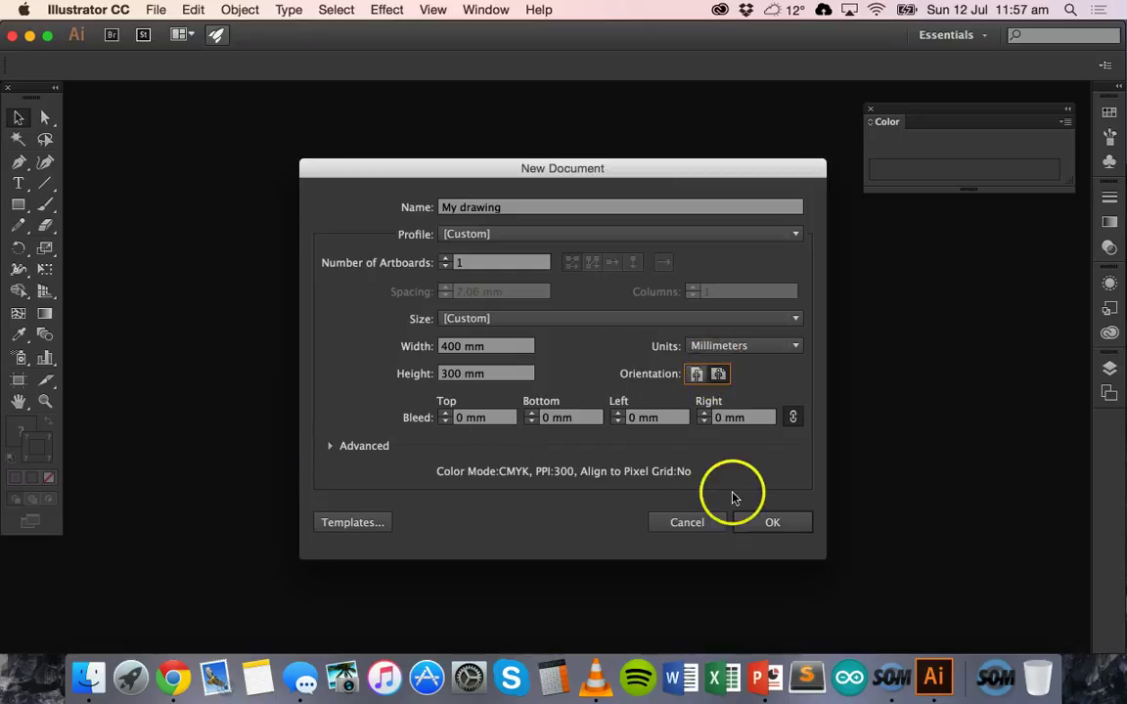
click(773, 522)
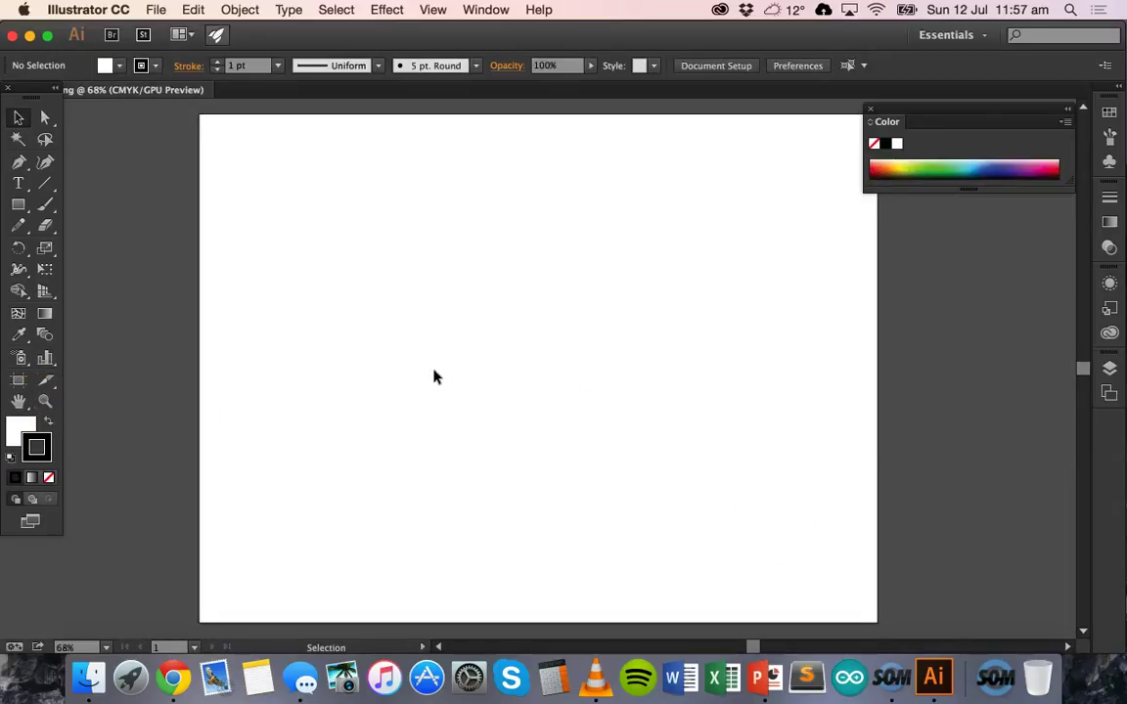
scroll(435, 378, up, 2)
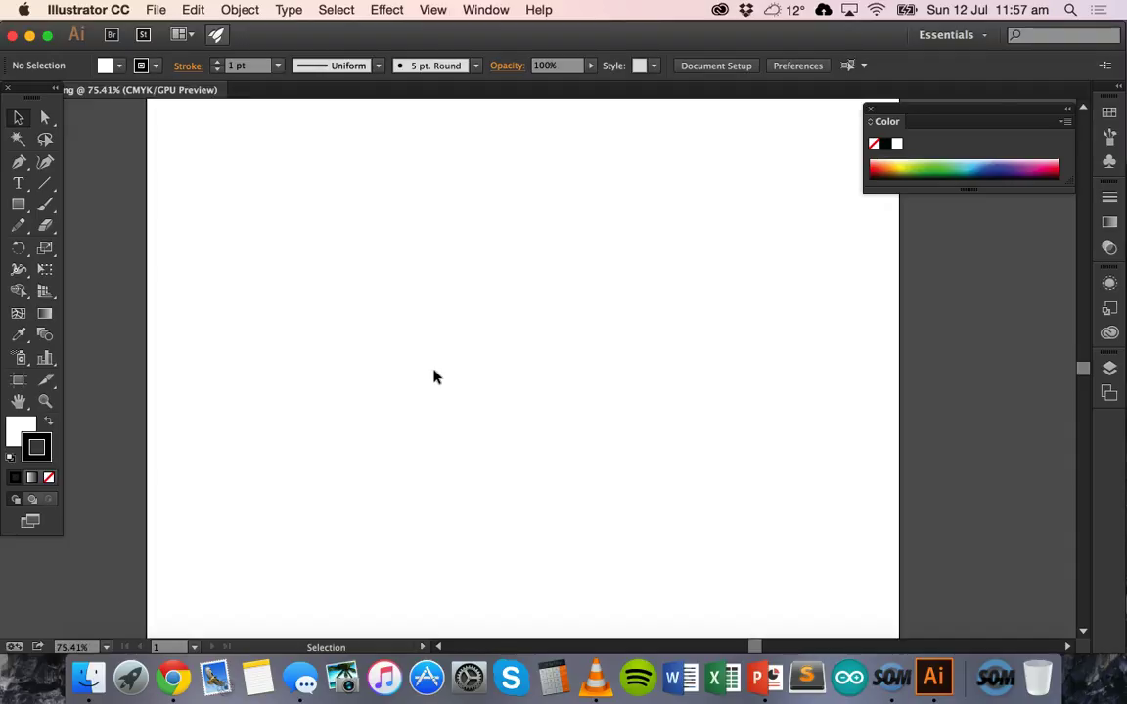
scroll(535, 342, down, 2)
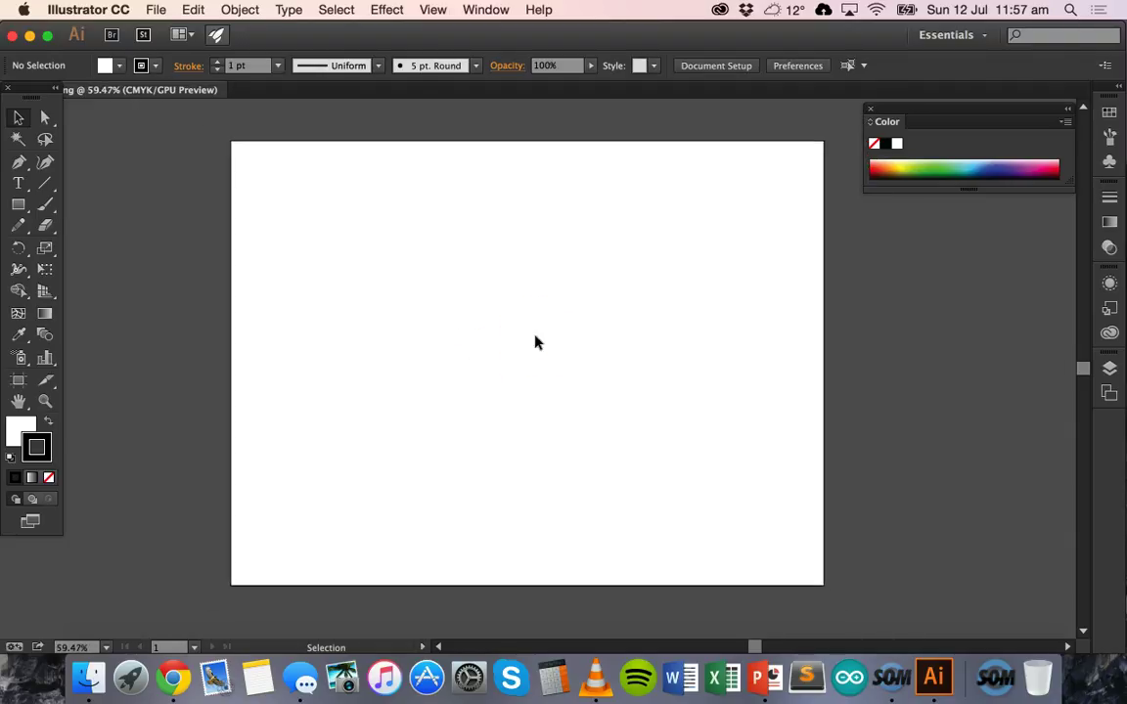
scroll(535, 341, up, 2)
scroll(535, 342, down, 2)
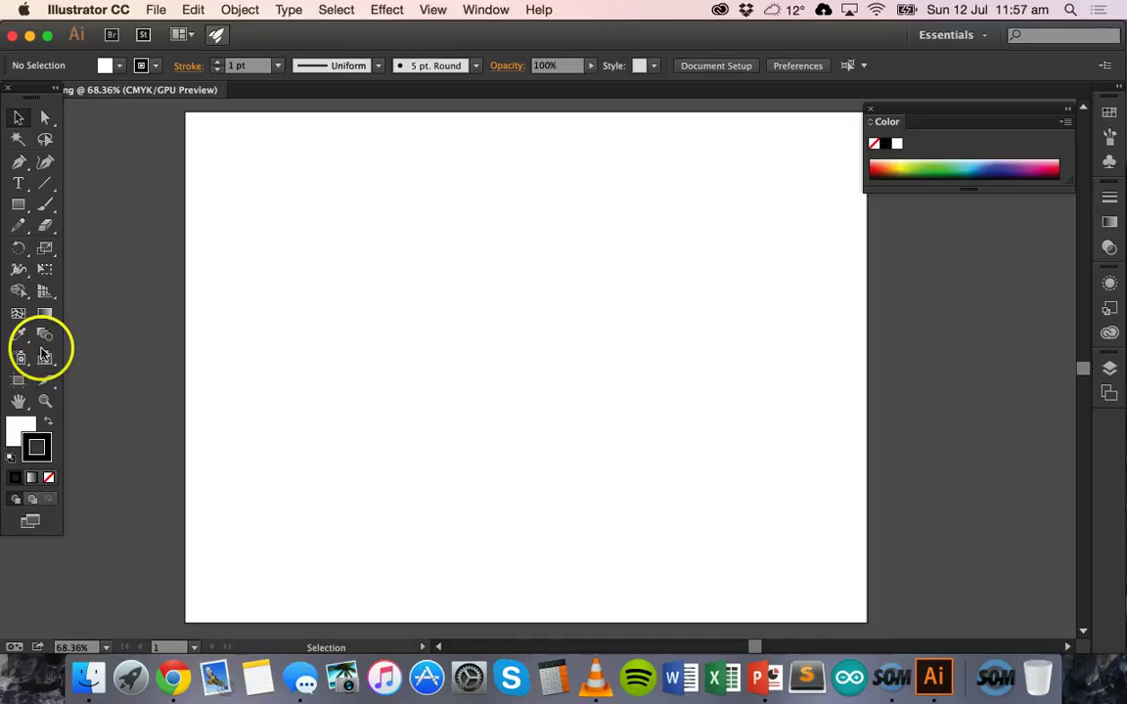
click(55, 400)
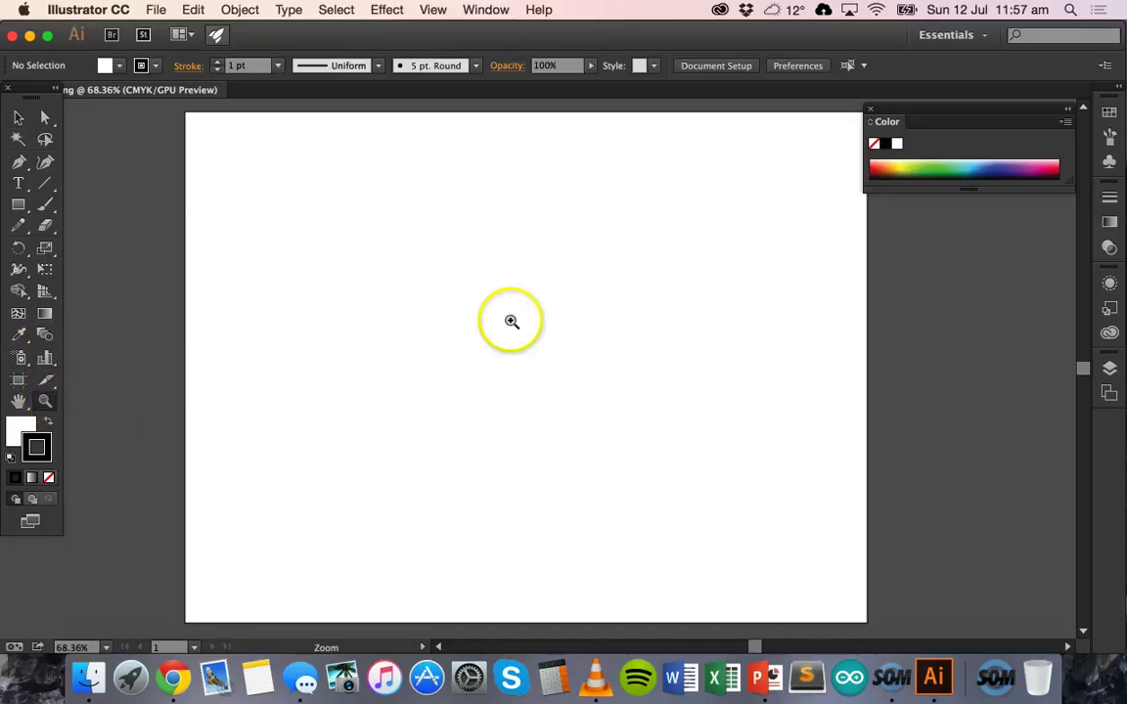
click(506, 349)
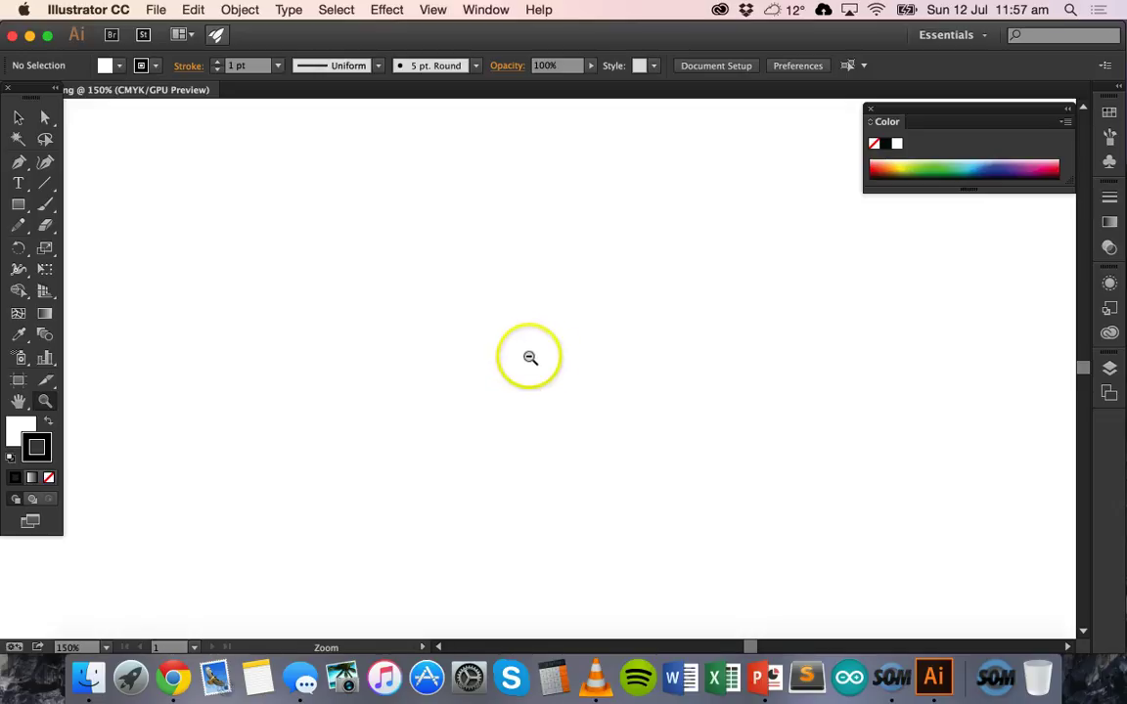
alt+click(521, 352)
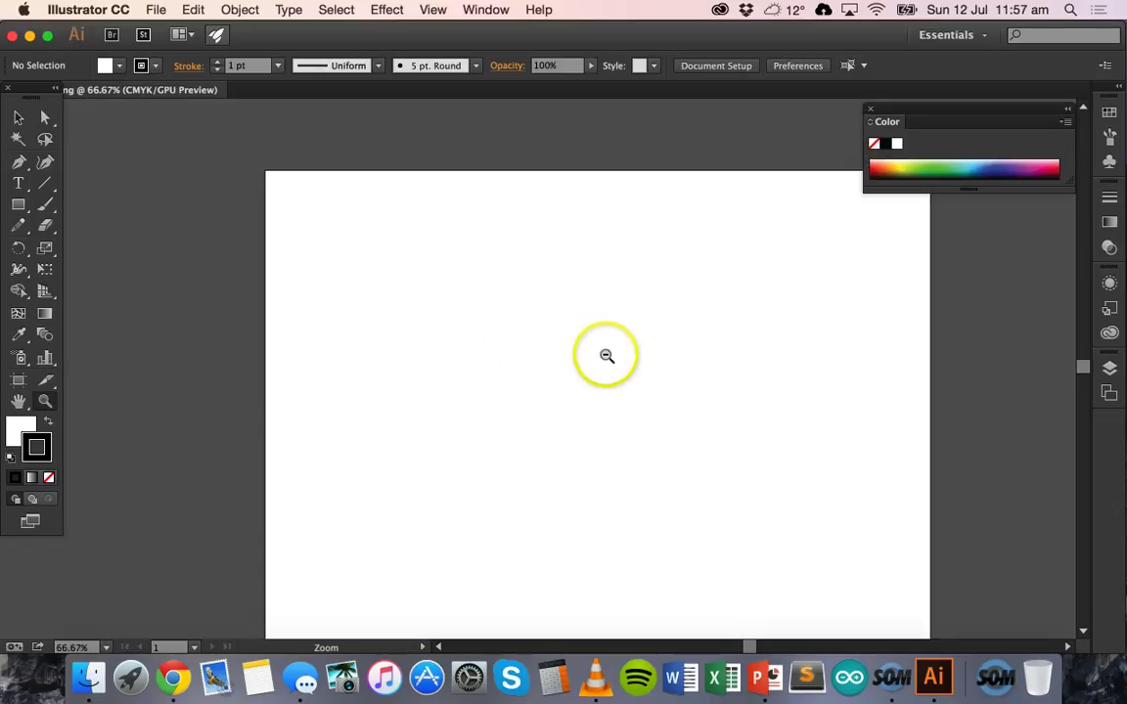
alt+click(606, 355)
click(541, 370)
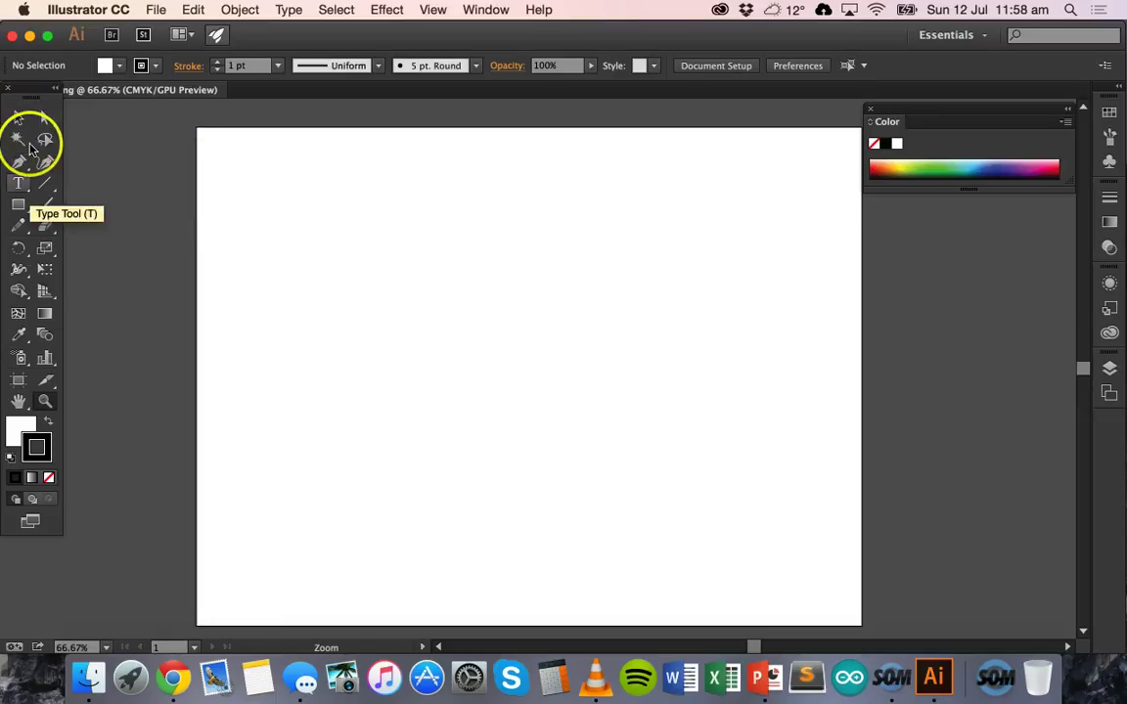
Step: Draw a rectangle of roughly 129 × 67 mm near the artboard's top-left corner
click(19, 118)
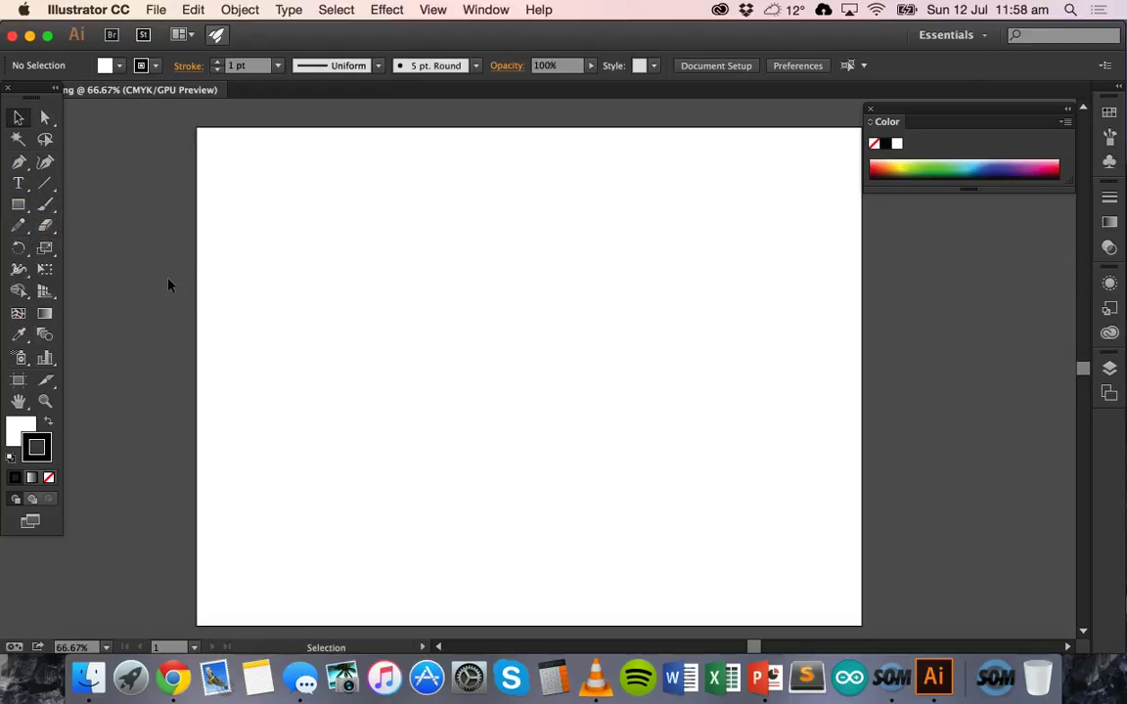
click(19, 209)
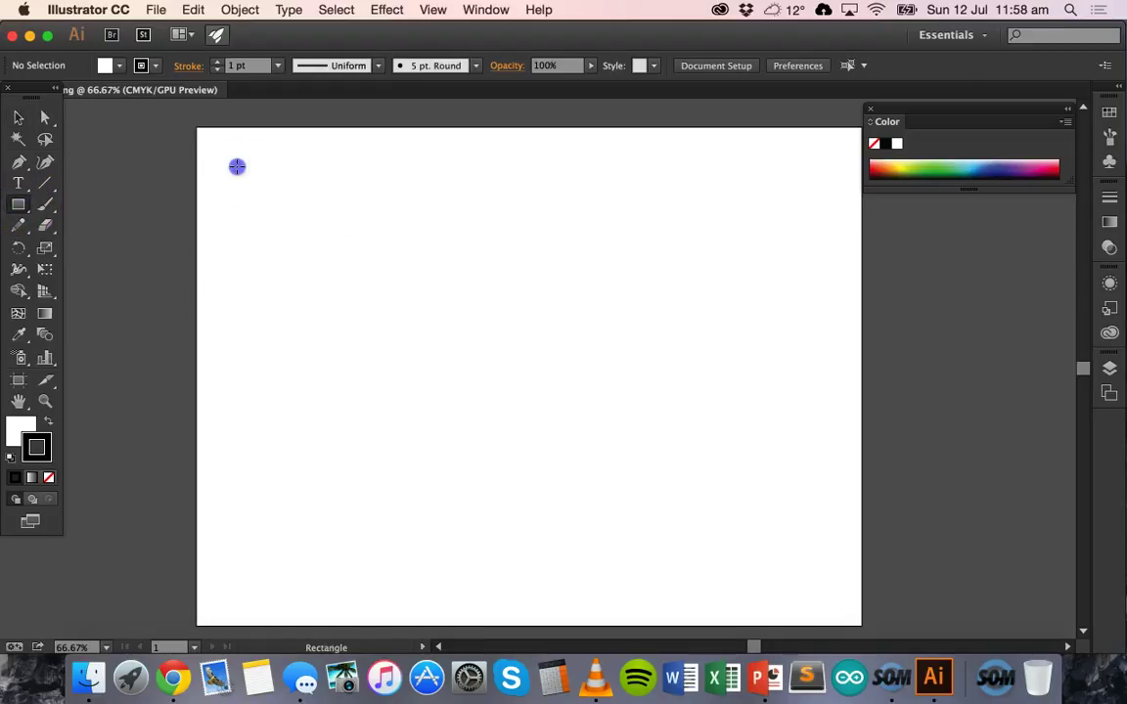
mouse_move(237, 166)
mouse_down()
mouse_move(316, 269)
mouse_move(332, 217)
mouse_move(422, 309)
mouse_move(395, 281)
mouse_move(454, 312)
mouse_move(462, 327)
mouse_move(443, 314)
mouse_move(370, 378)
mouse_move(504, 366)
mouse_move(455, 277)
mouse_move(439, 304)
mouse_up()
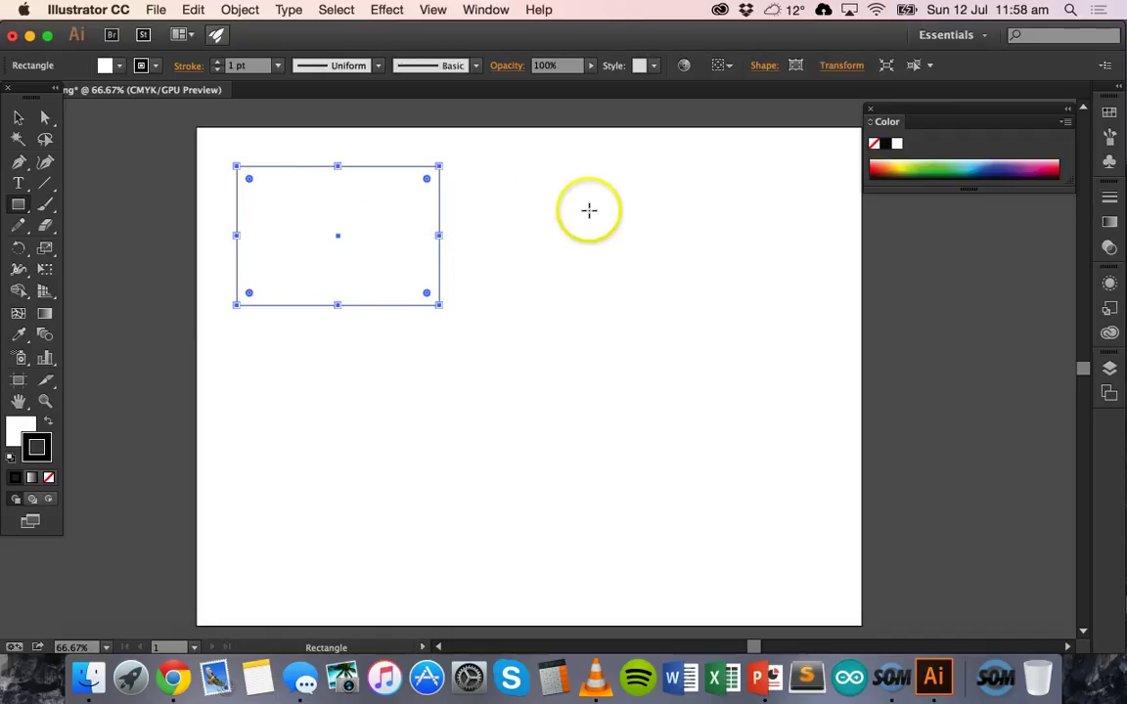
Step: Place an exact 100 × 50 mm rectangle on the right, then drag out a square below the first rectangle
click(589, 210)
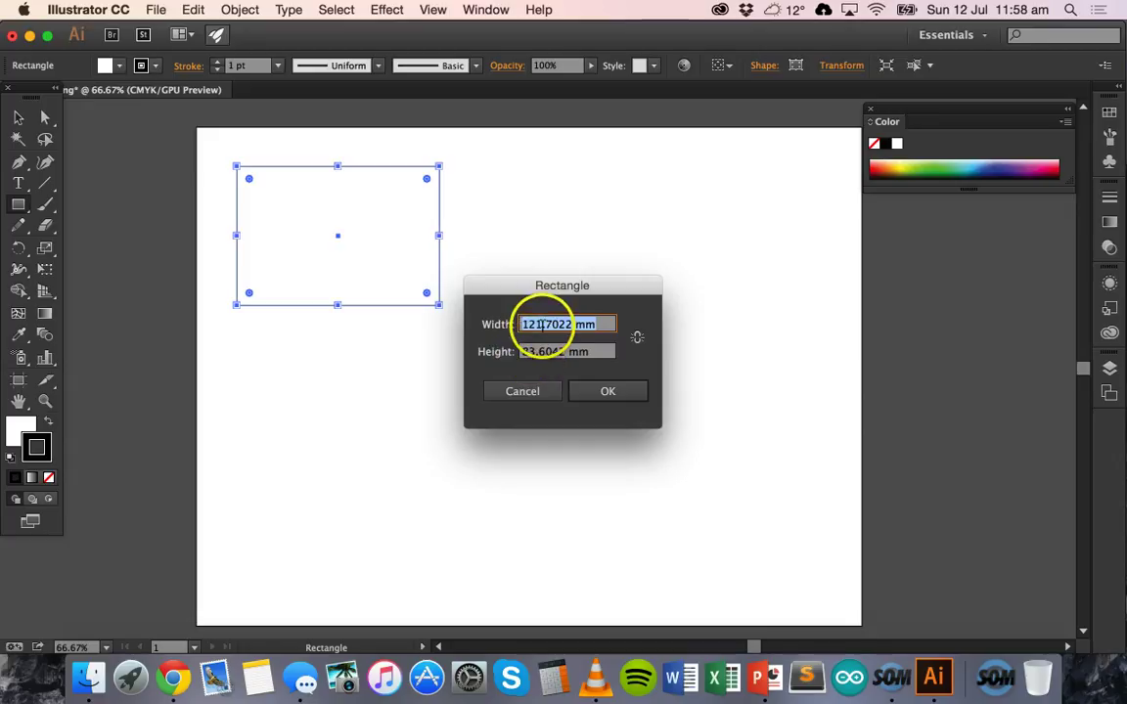
drag(542, 325, 471, 325)
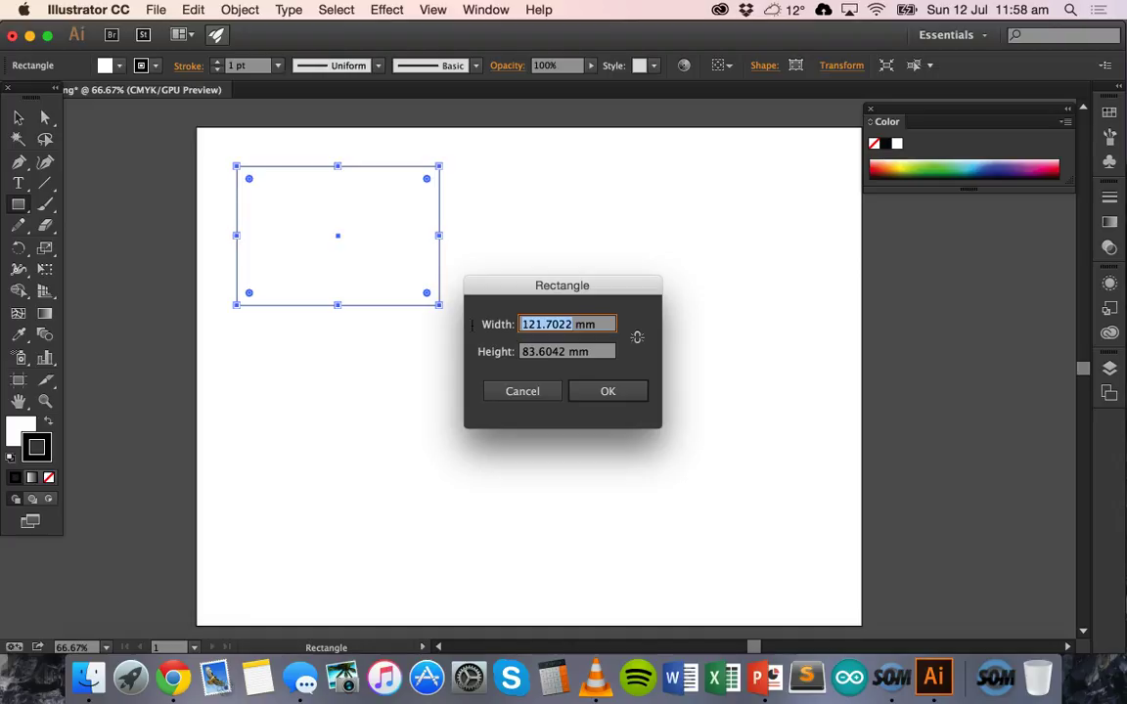
text(100)
click(553, 352)
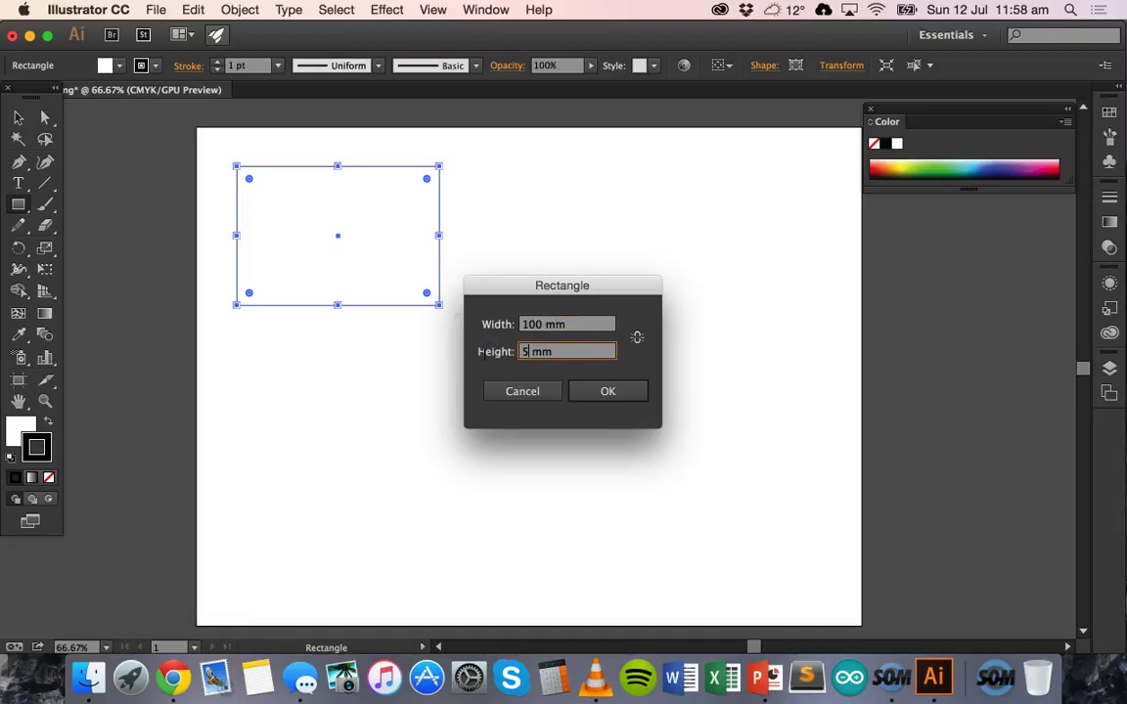
text(0)
click(626, 392)
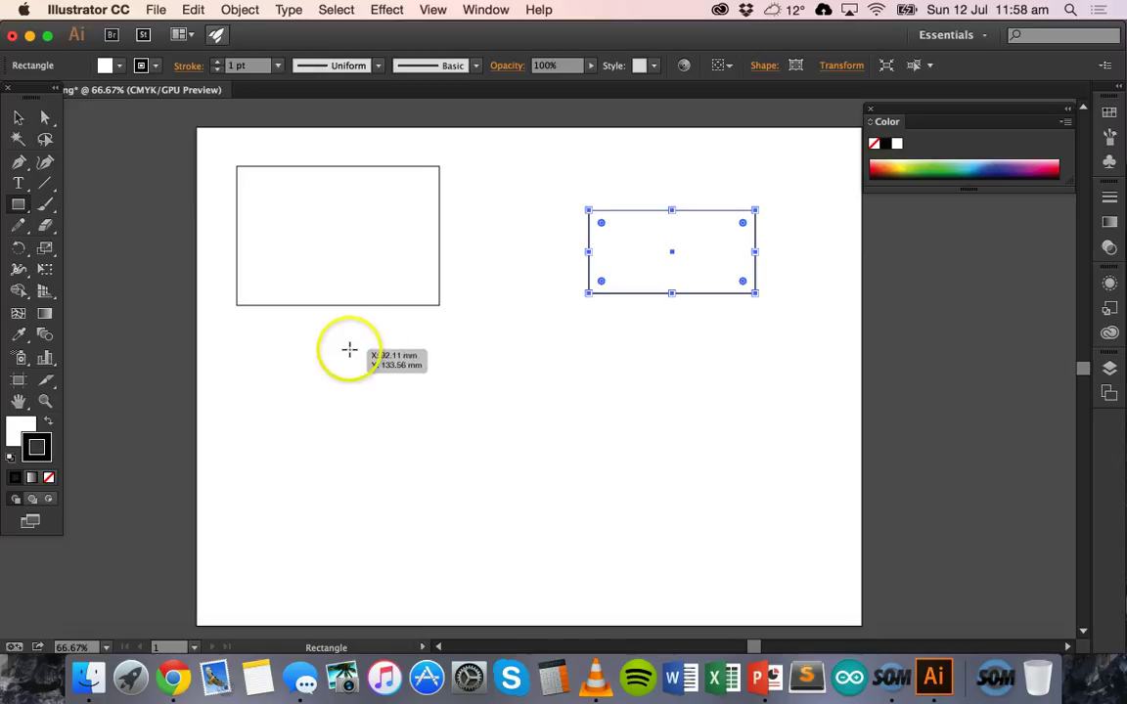
mouse_move(349, 349)
mouse_down()
mouse_move(443, 410)
mouse_move(427, 419)
mouse_move(577, 521)
mouse_move(483, 458)
mouse_move(567, 526)
mouse_move(511, 511)
mouse_up()
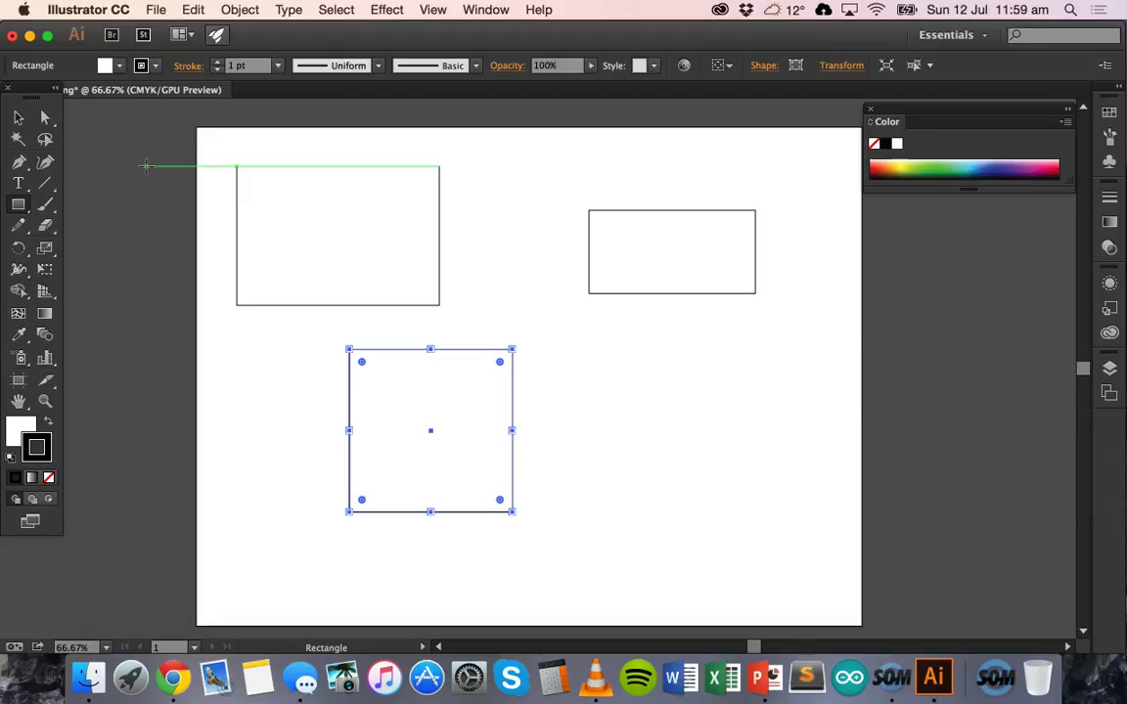
Step: Select the square and nudge it slightly up and to the right
click(154, 66)
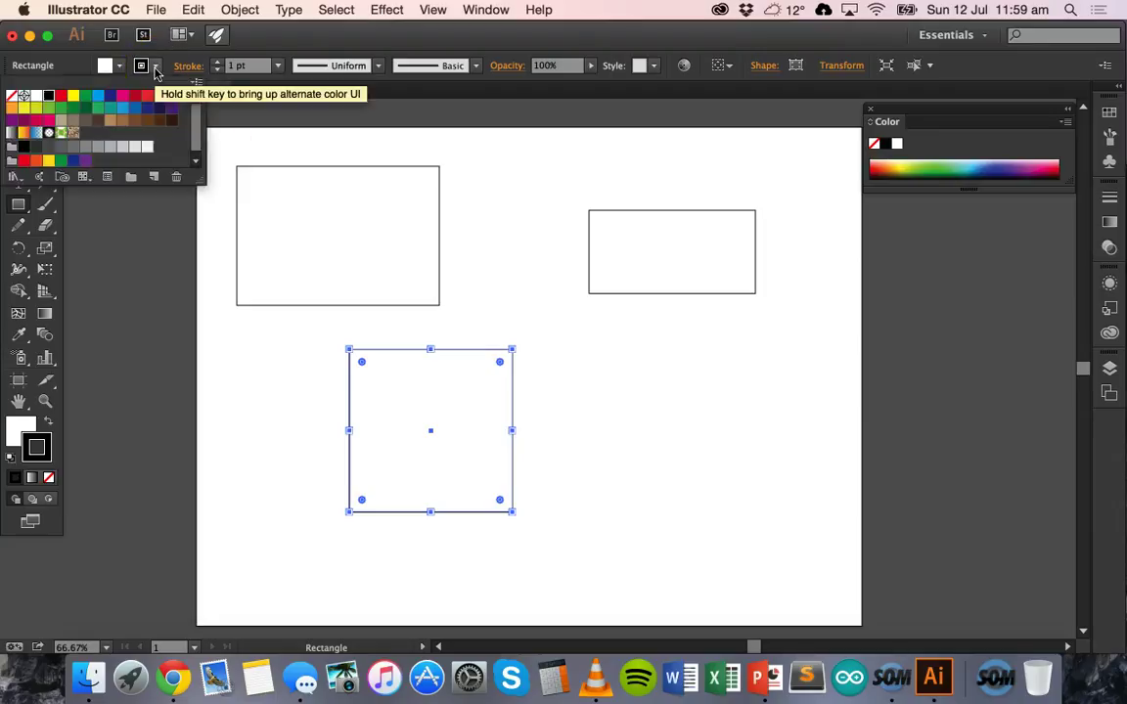
click(121, 66)
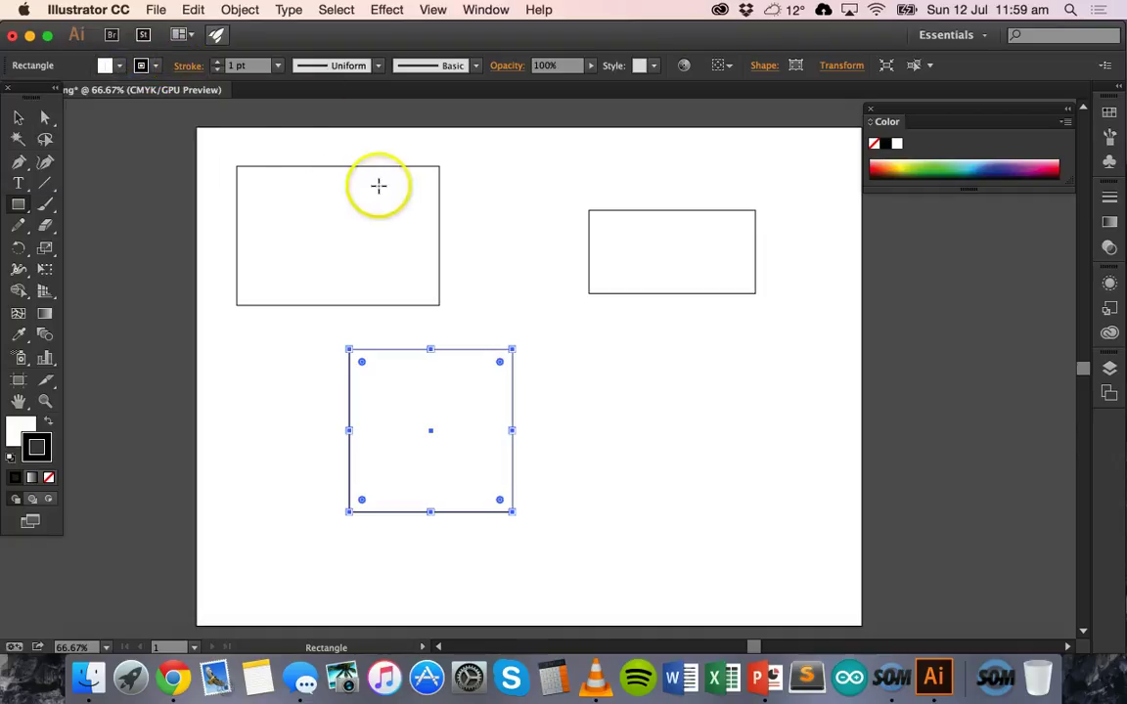
click(19, 117)
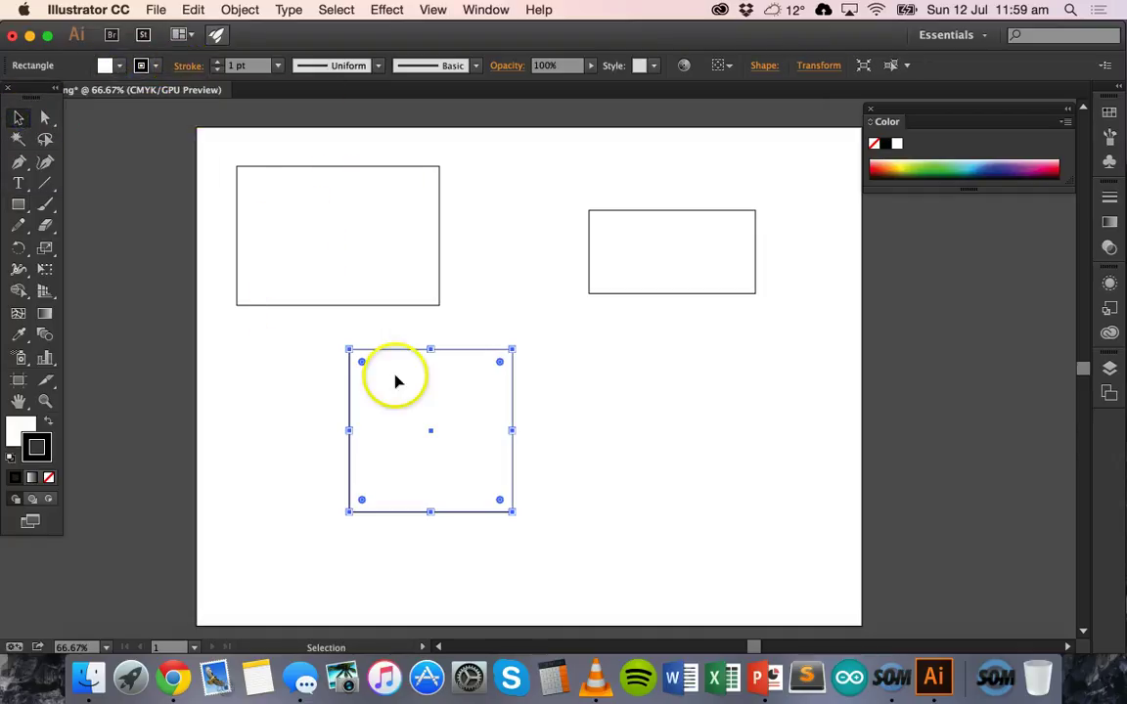
drag(426, 395, 443, 386)
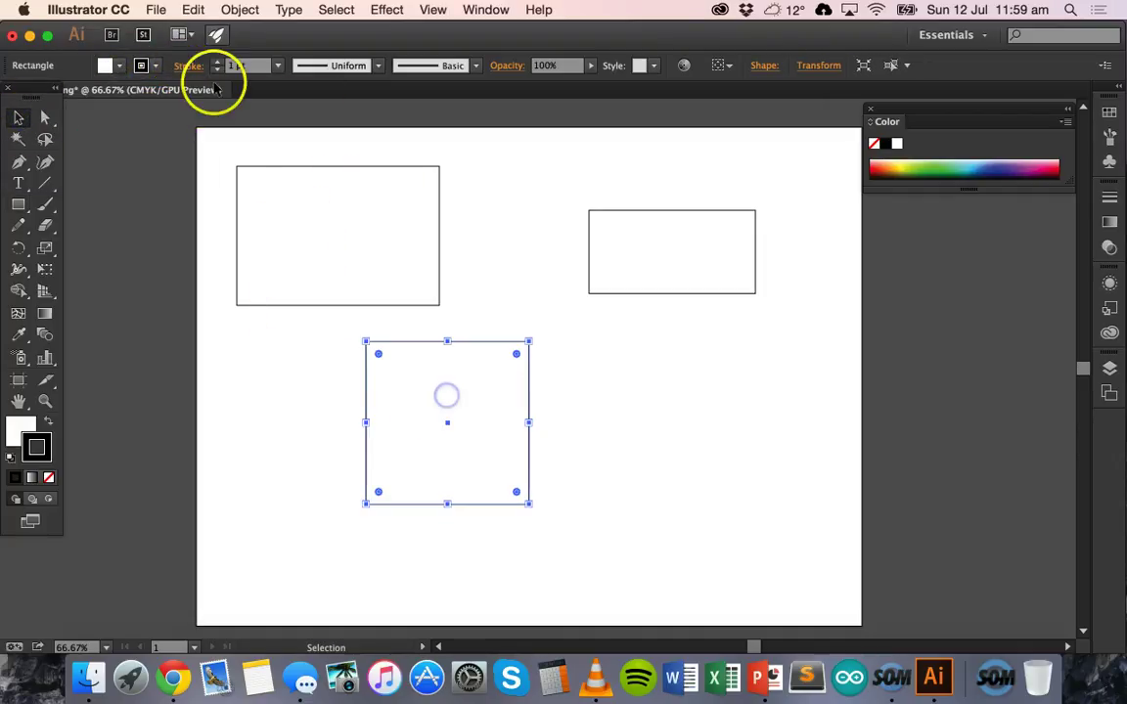
Step: Fill the square with cyan blue and give it a red stroke
click(120, 66)
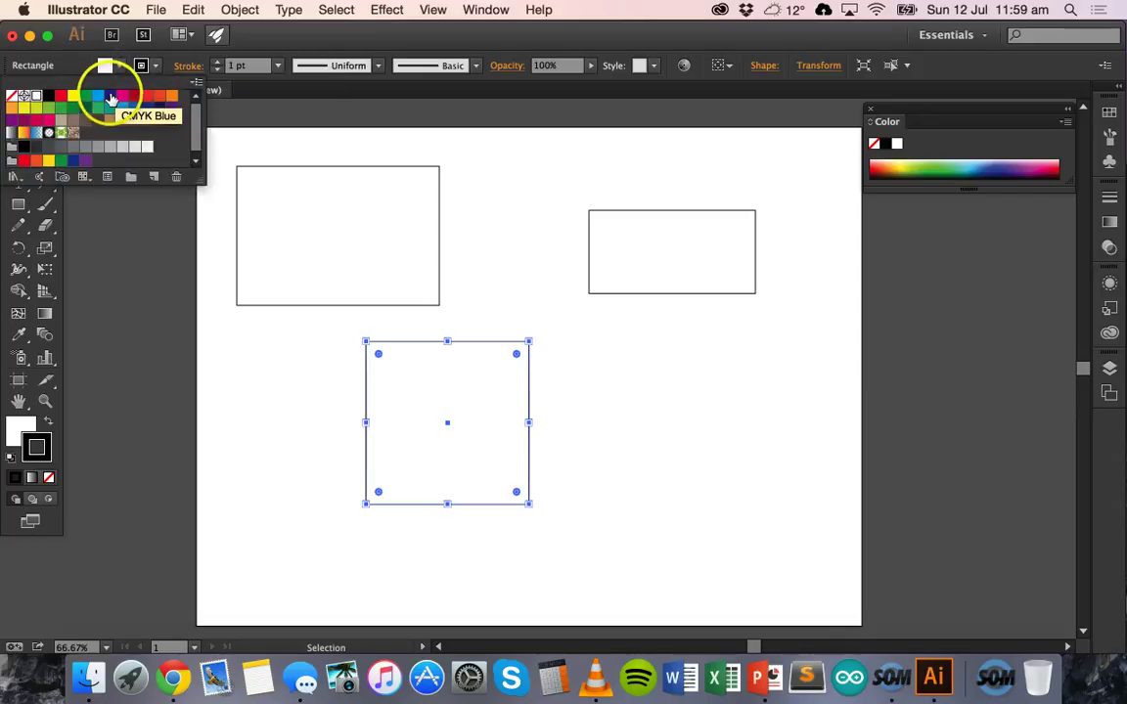
click(99, 97)
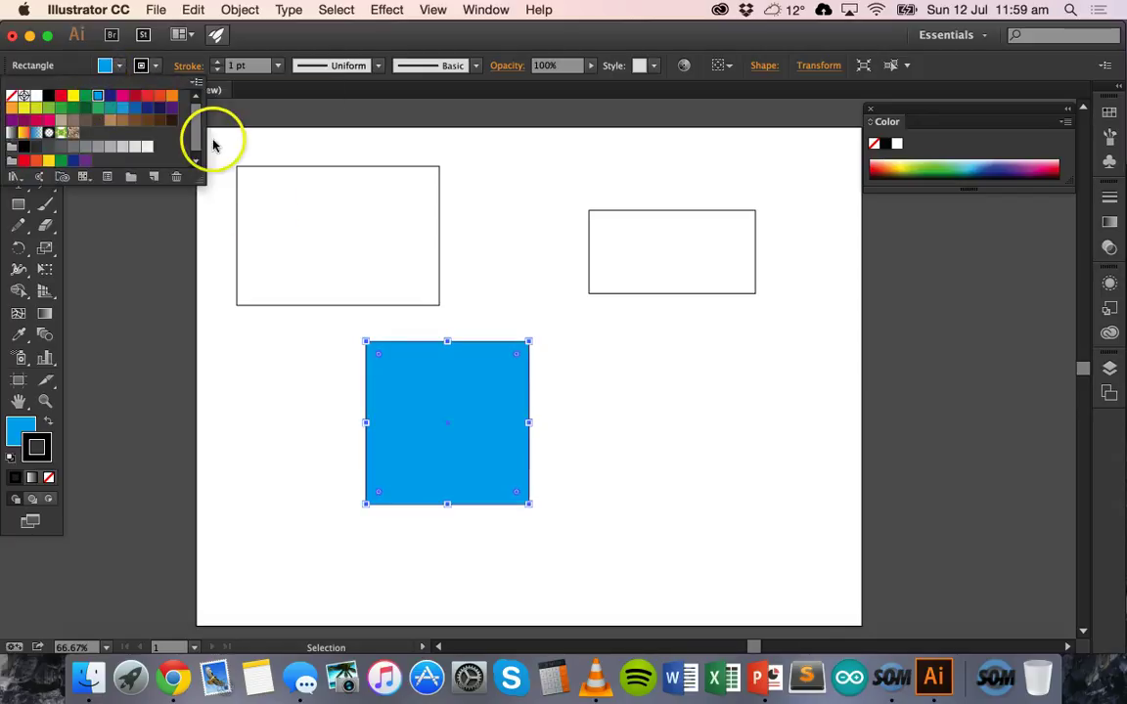
click(154, 67)
click(154, 66)
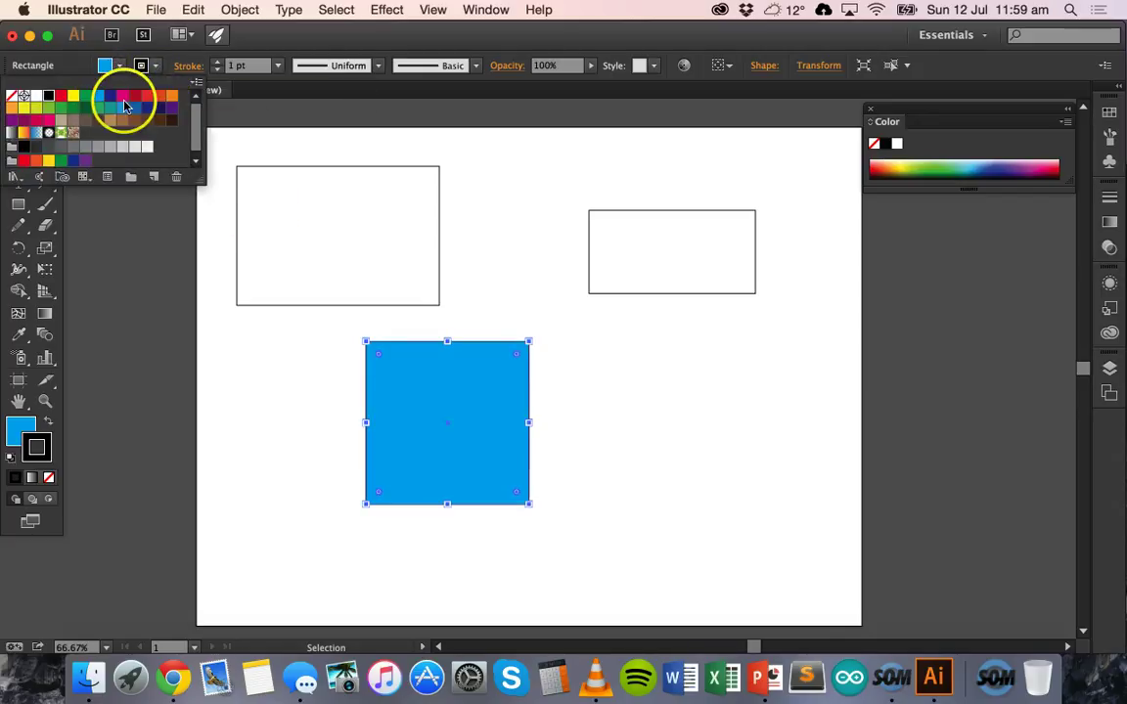
click(61, 96)
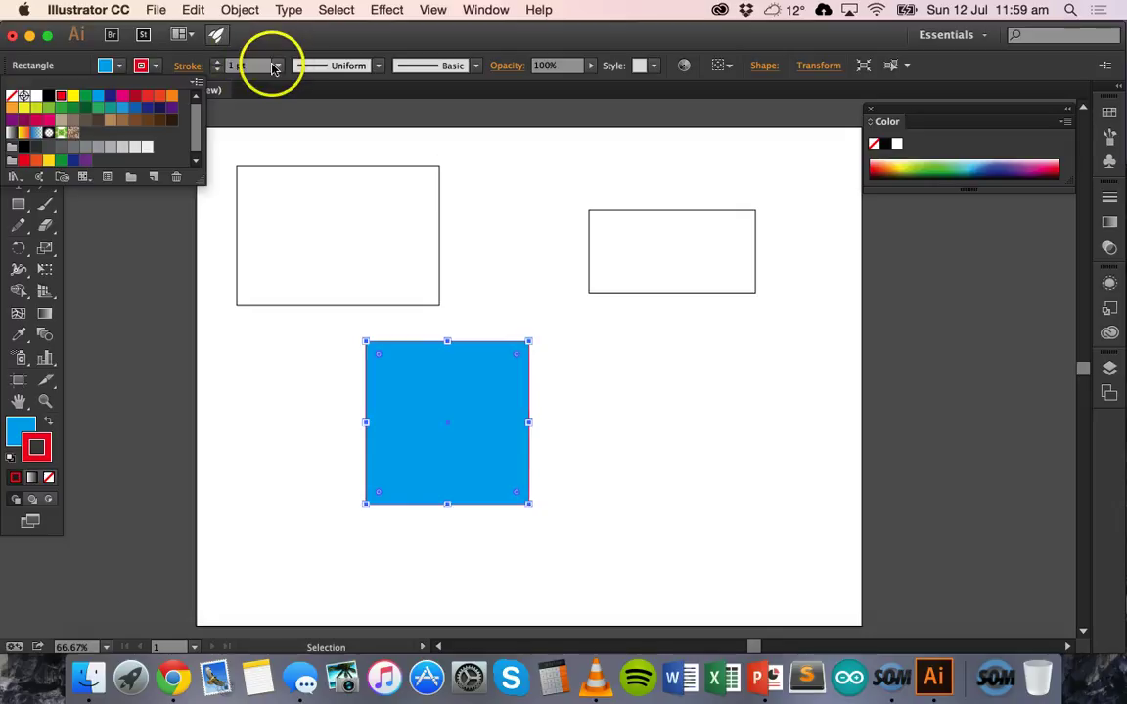
click(275, 65)
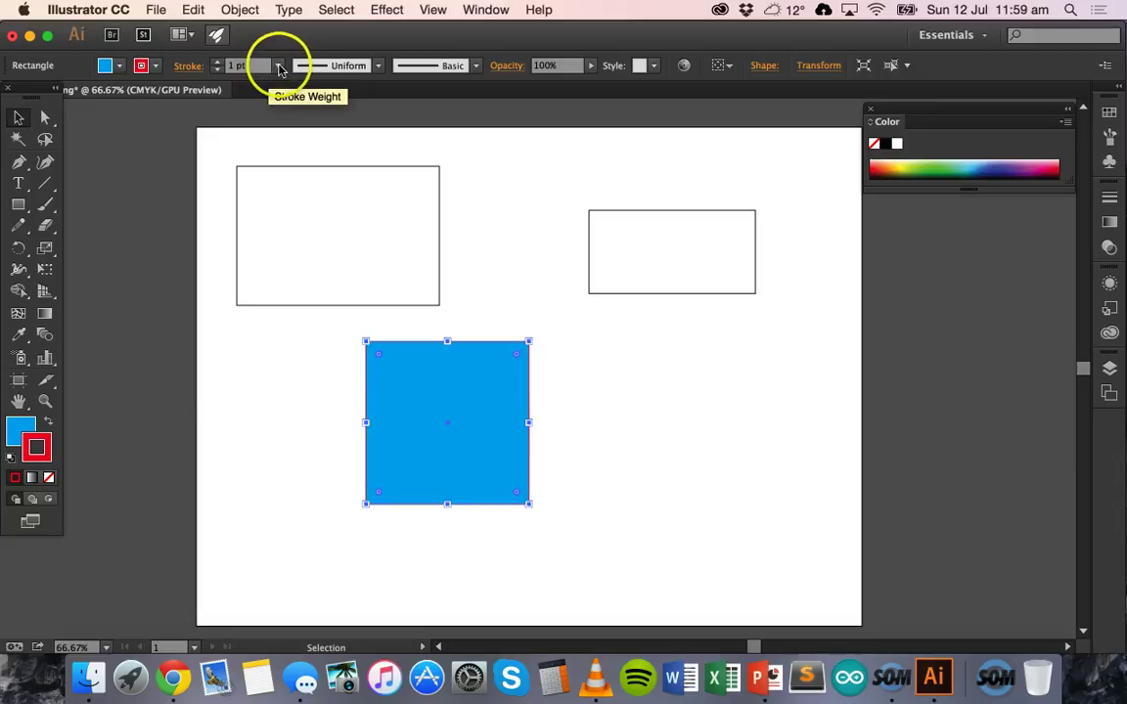
Step: Set the square's stroke weight to 15 mm, shown as 42.52 pt
click(280, 68)
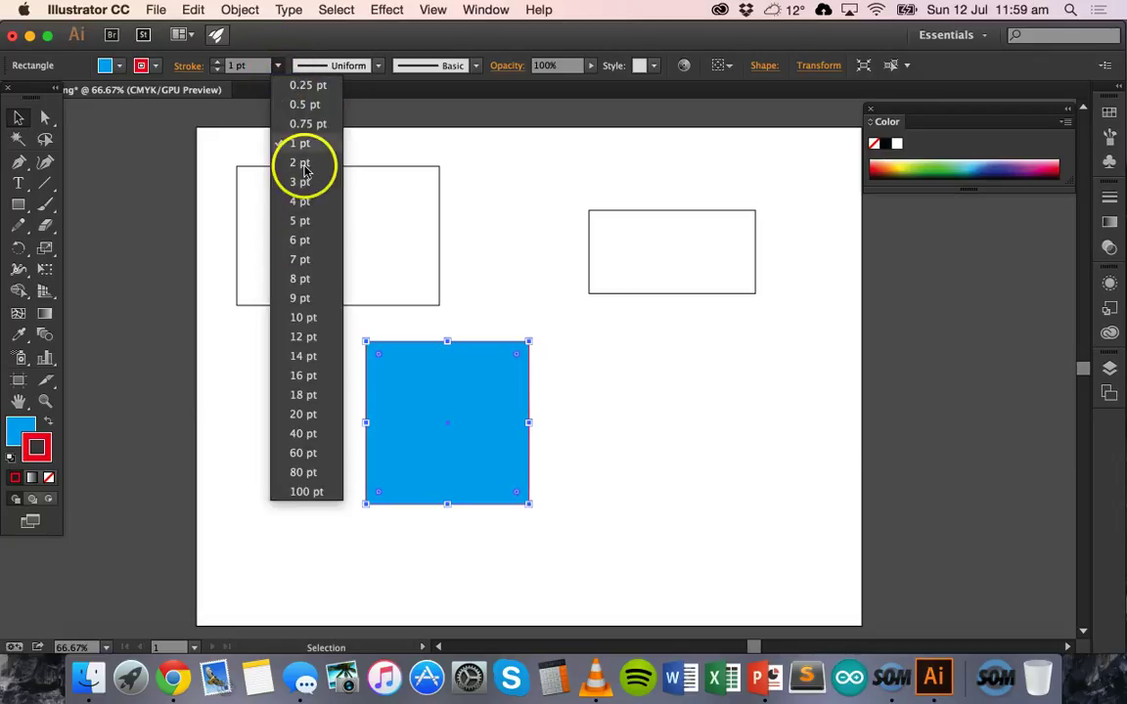
click(324, 321)
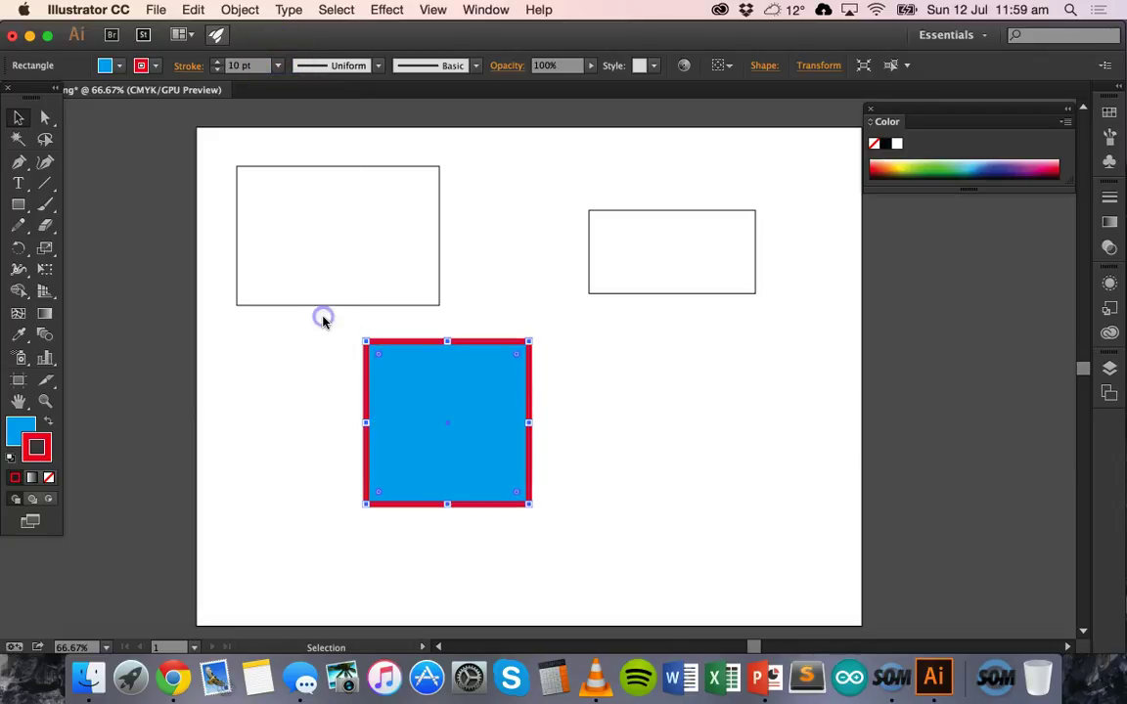
click(252, 65)
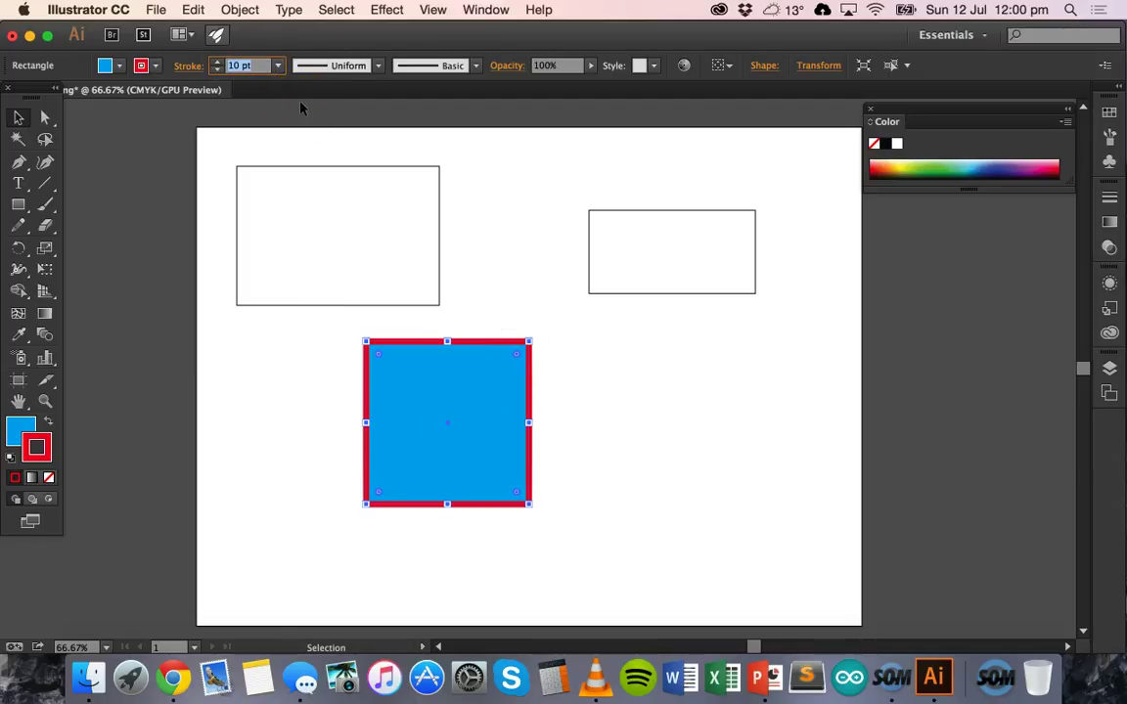
click(247, 66)
key(Return)
text(15)
key(Return)
click(245, 59)
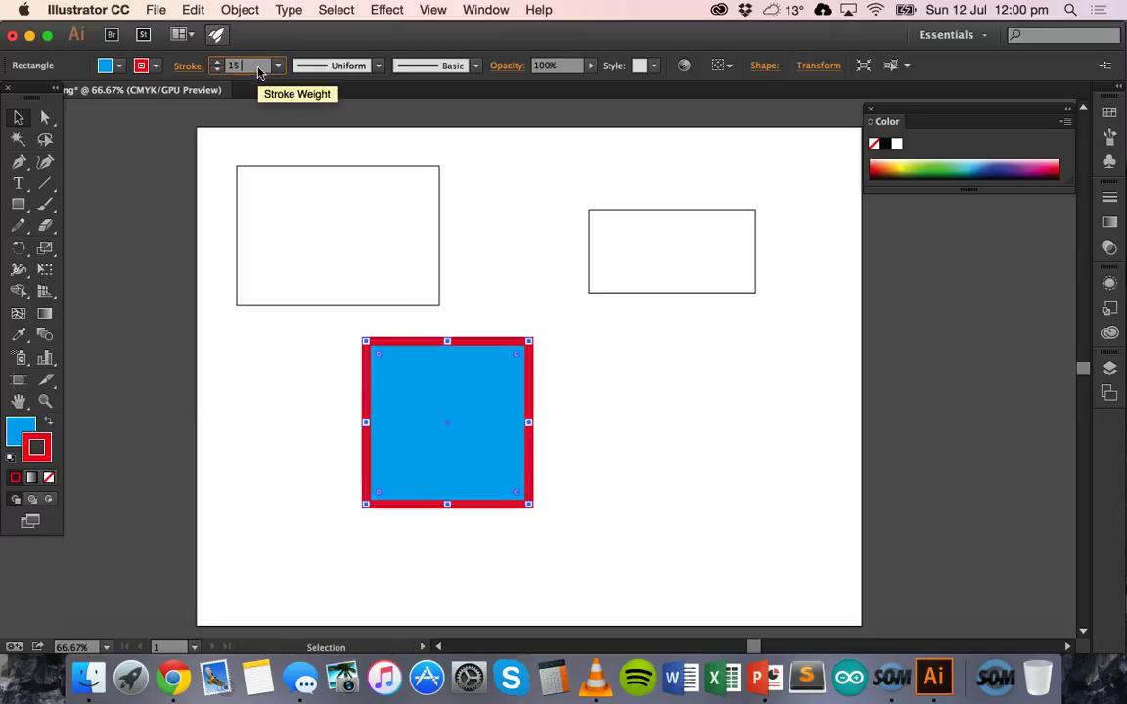
key(Return)
click(260, 65)
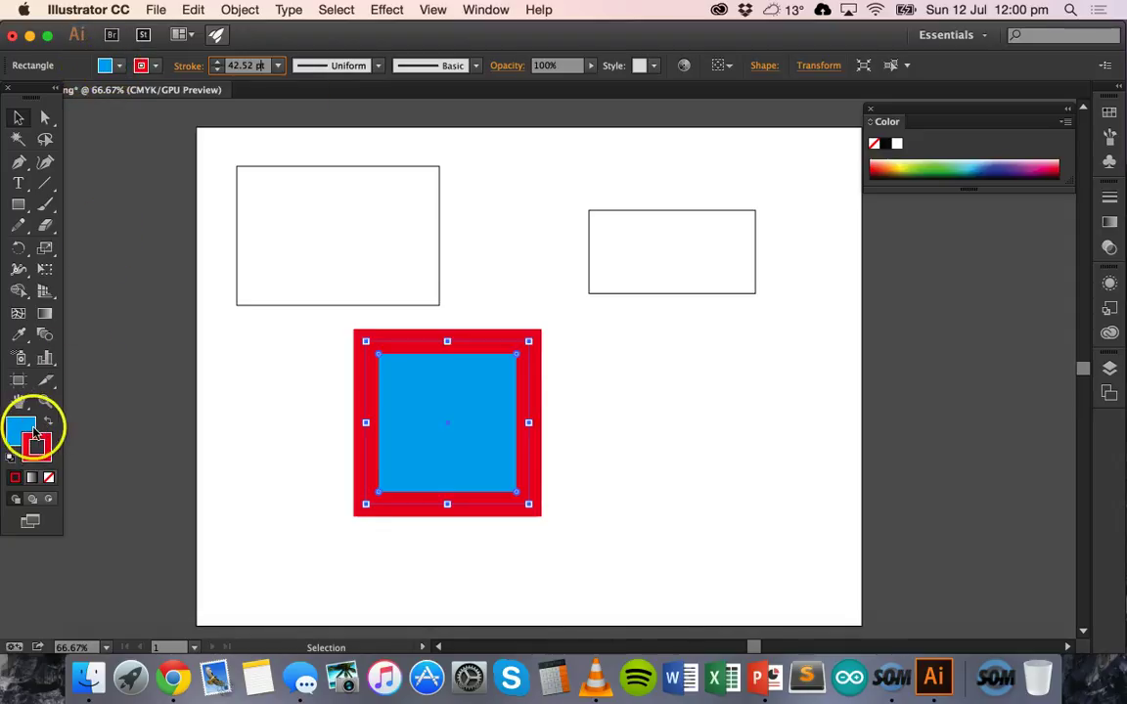
Step: Change the square's fill to green 2EC67A in the Color Picker
click(19, 428)
click(44, 445)
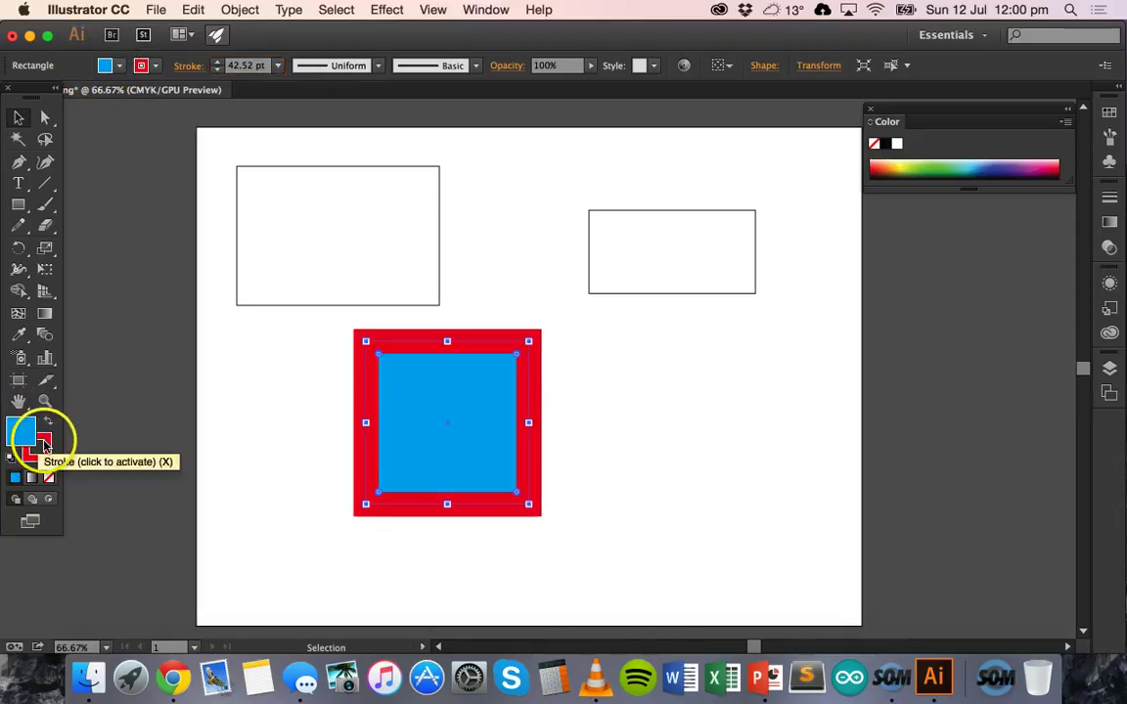
click(22, 428)
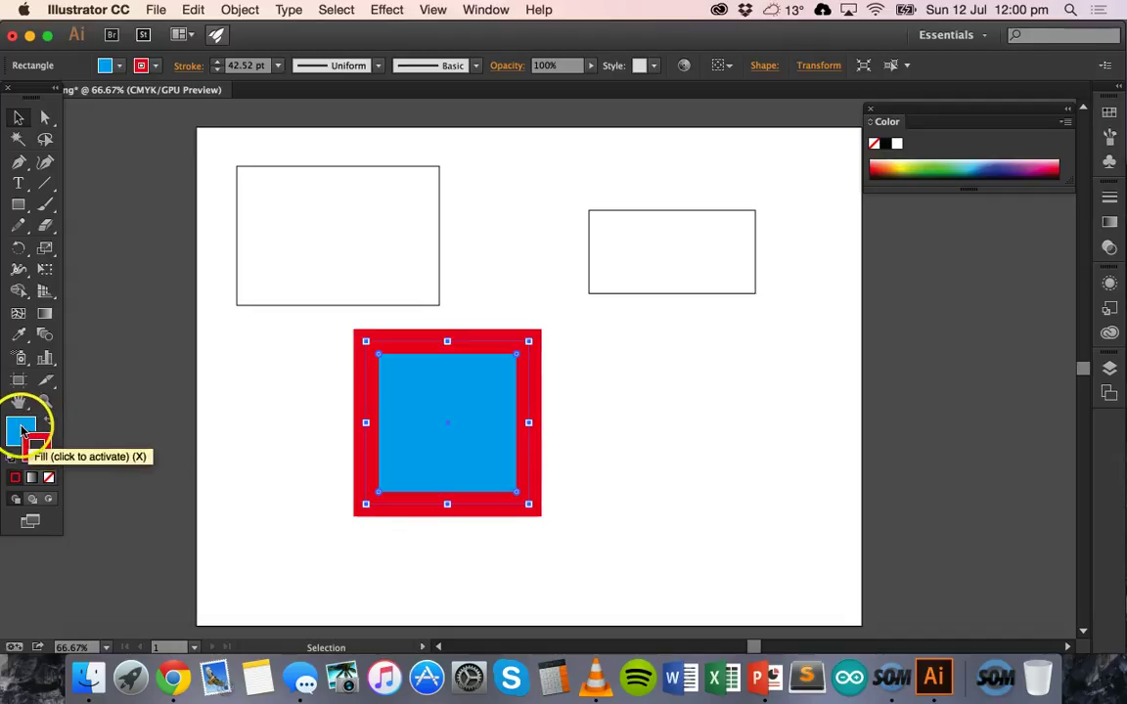
double_click(19, 428)
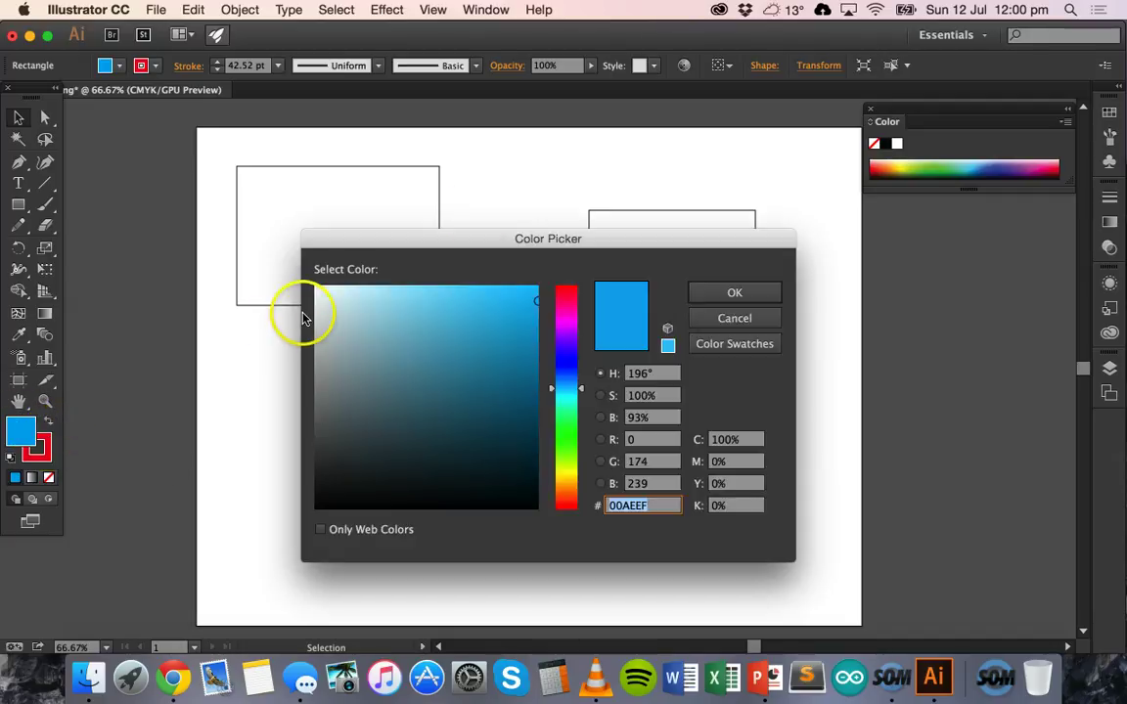
drag(571, 352, 572, 419)
click(487, 334)
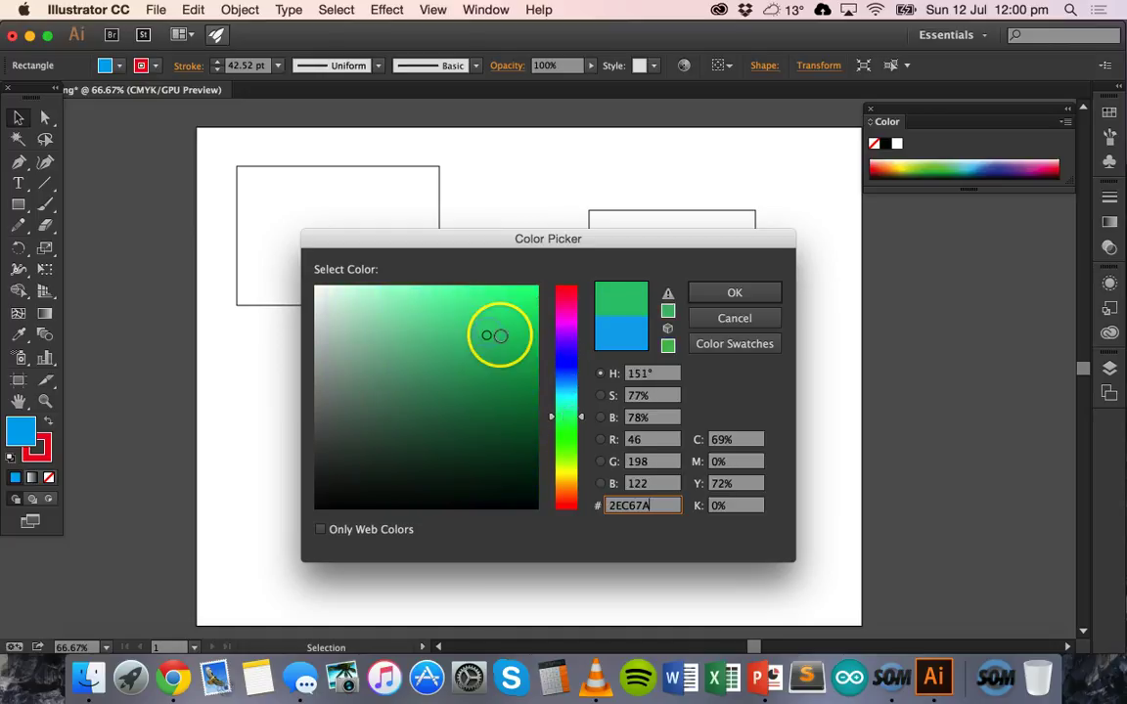
click(703, 295)
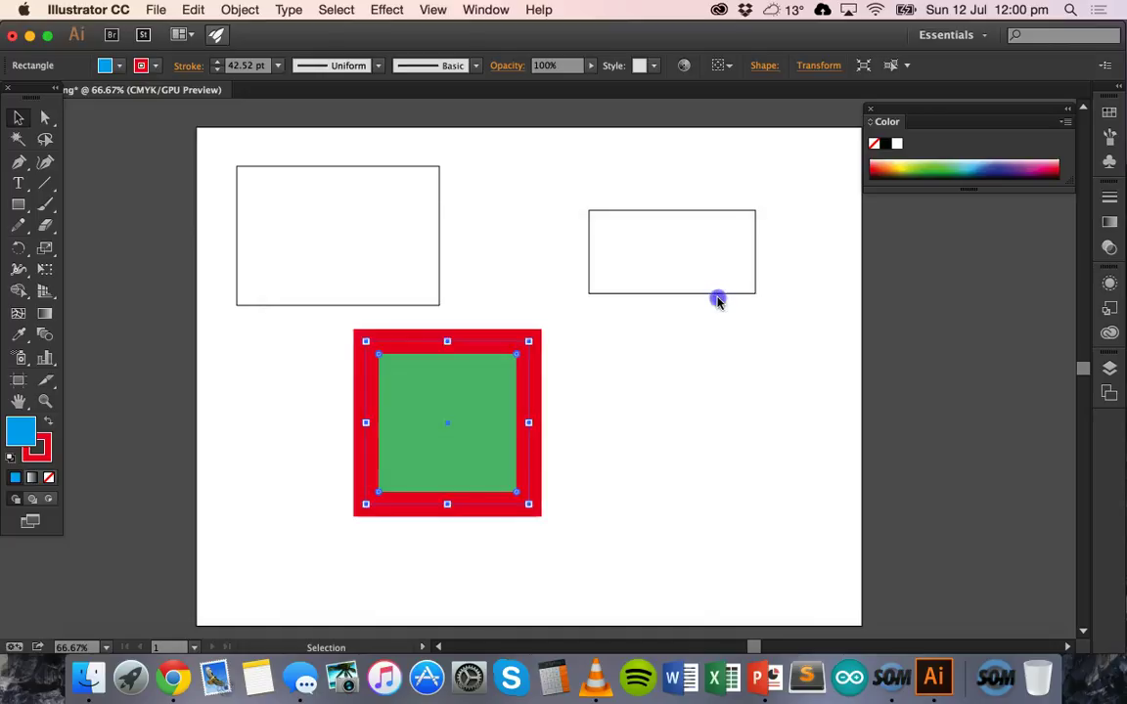
Step: Recolour the square's border blue-purple from the Color panel spectrum
click(46, 442)
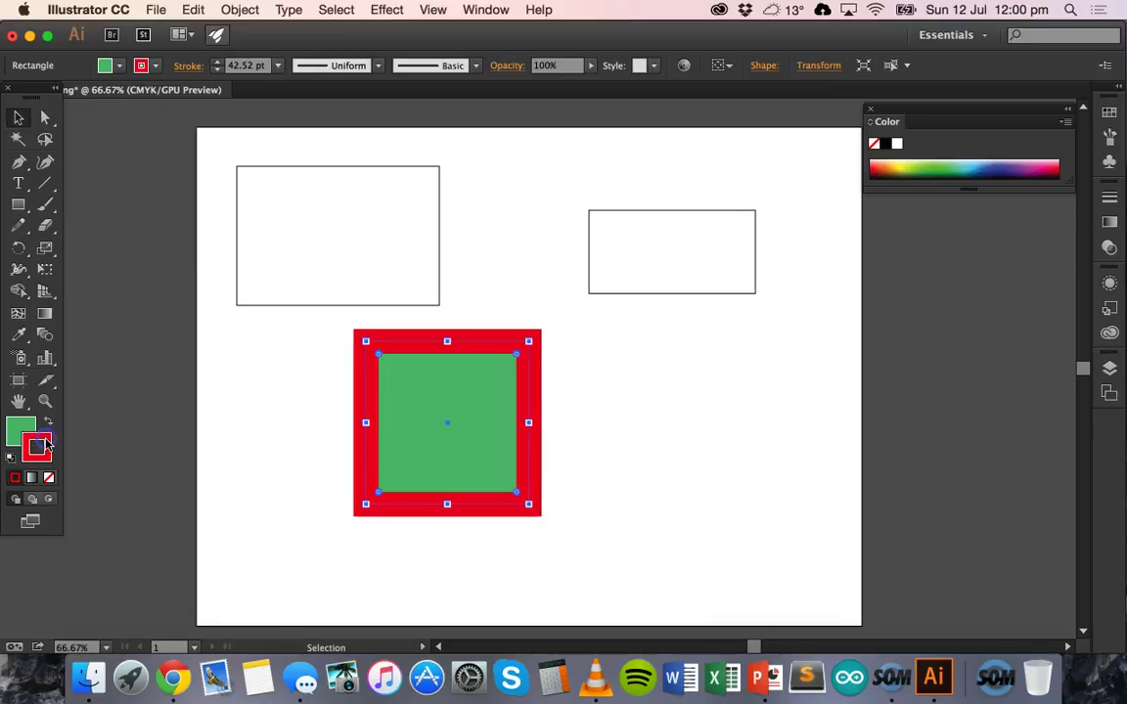
double_click(46, 445)
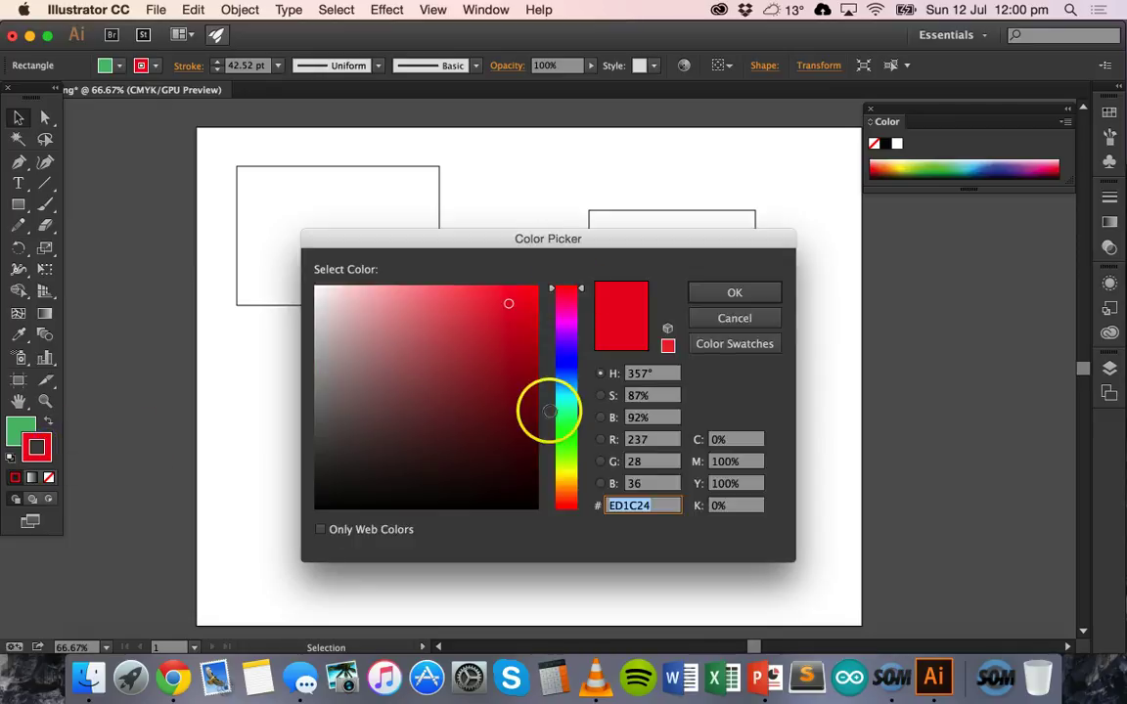
click(721, 317)
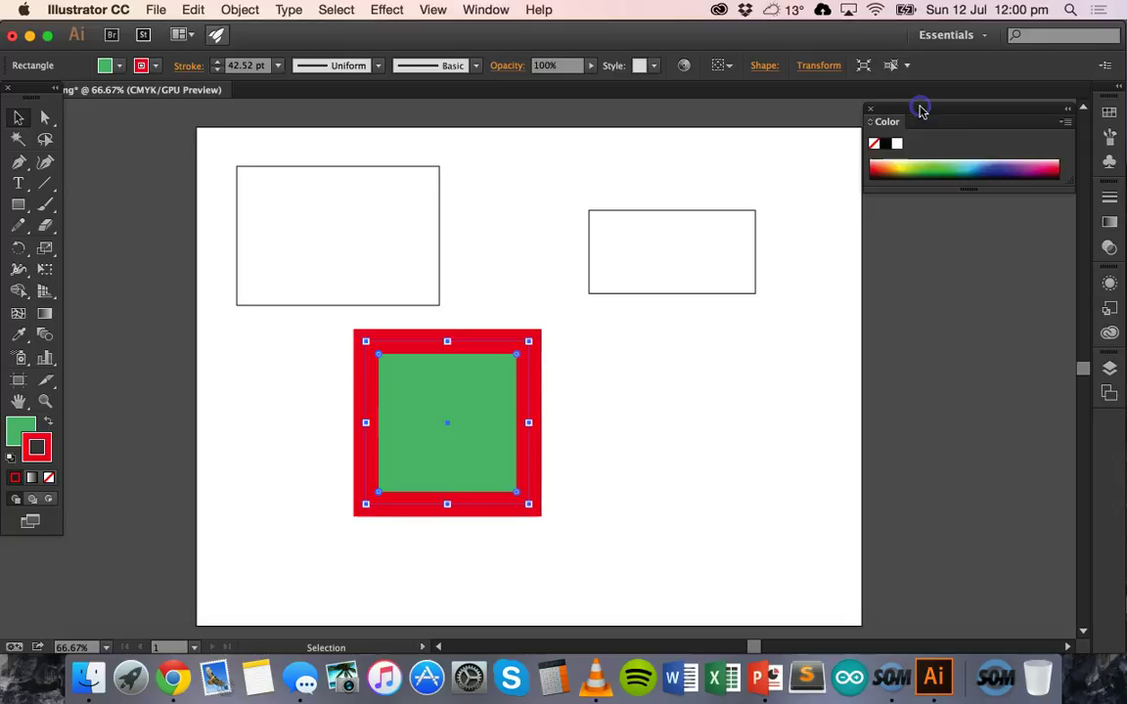
click(924, 161)
click(989, 162)
click(1004, 172)
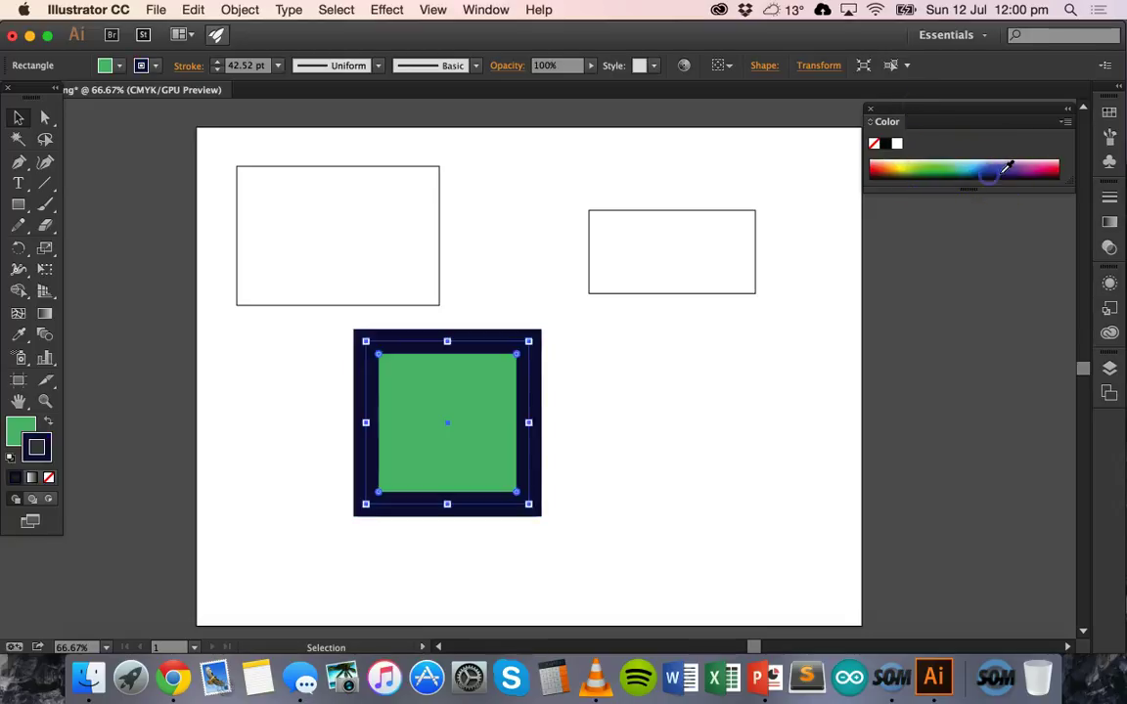
click(916, 163)
click(947, 166)
click(994, 166)
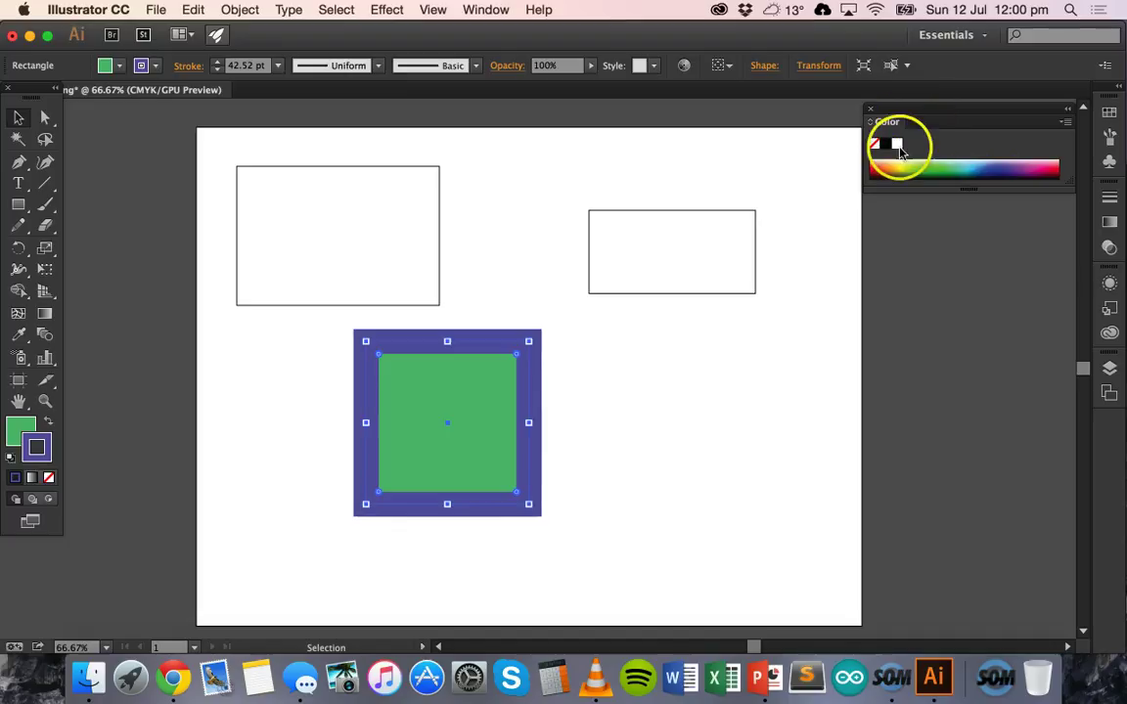
Step: Select the top-left rectangle
click(485, 9)
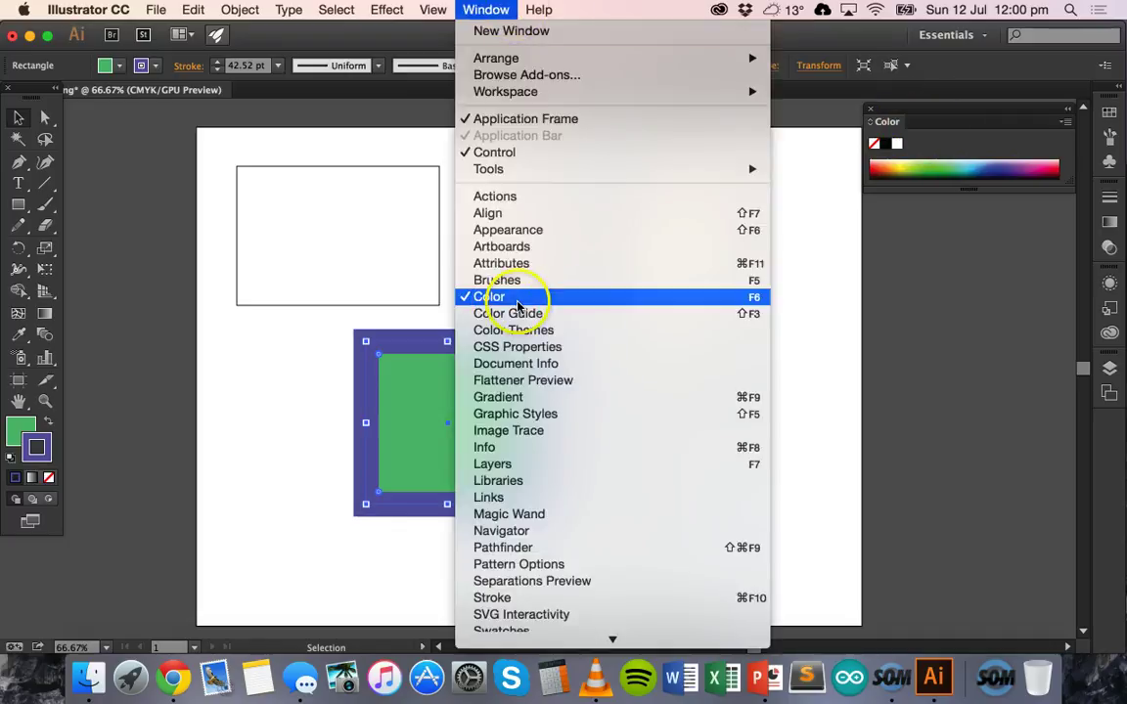
click(881, 106)
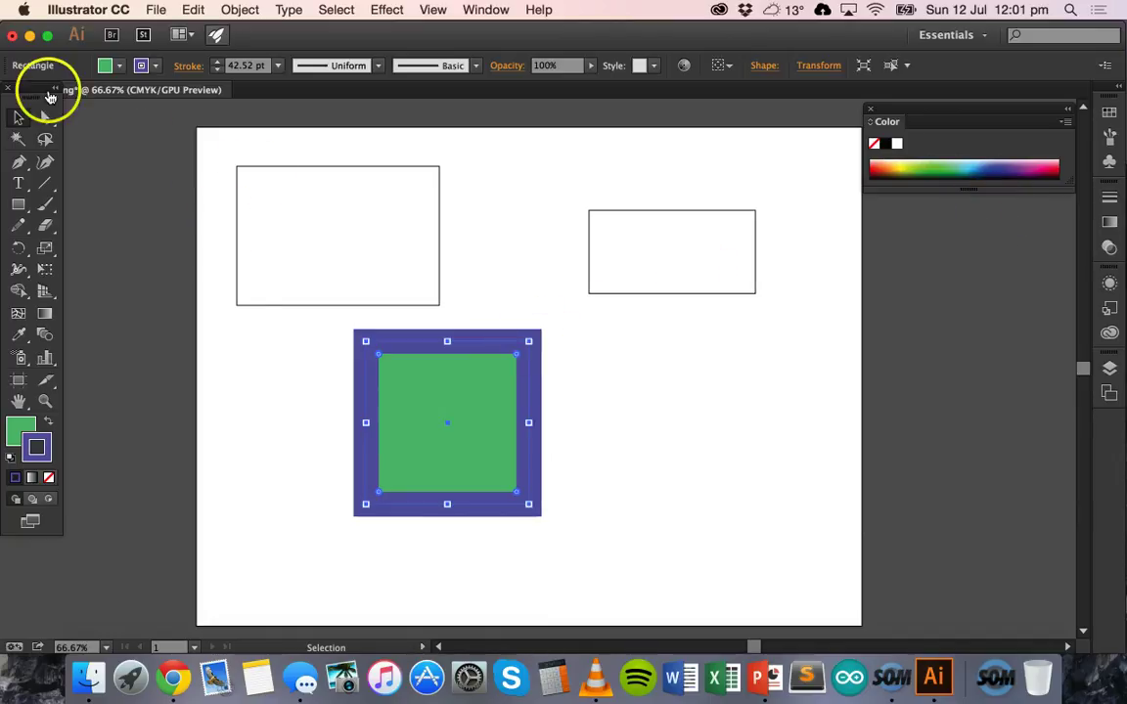
click(335, 167)
Step: Fill the top-left rectangle with magenta pink
click(121, 66)
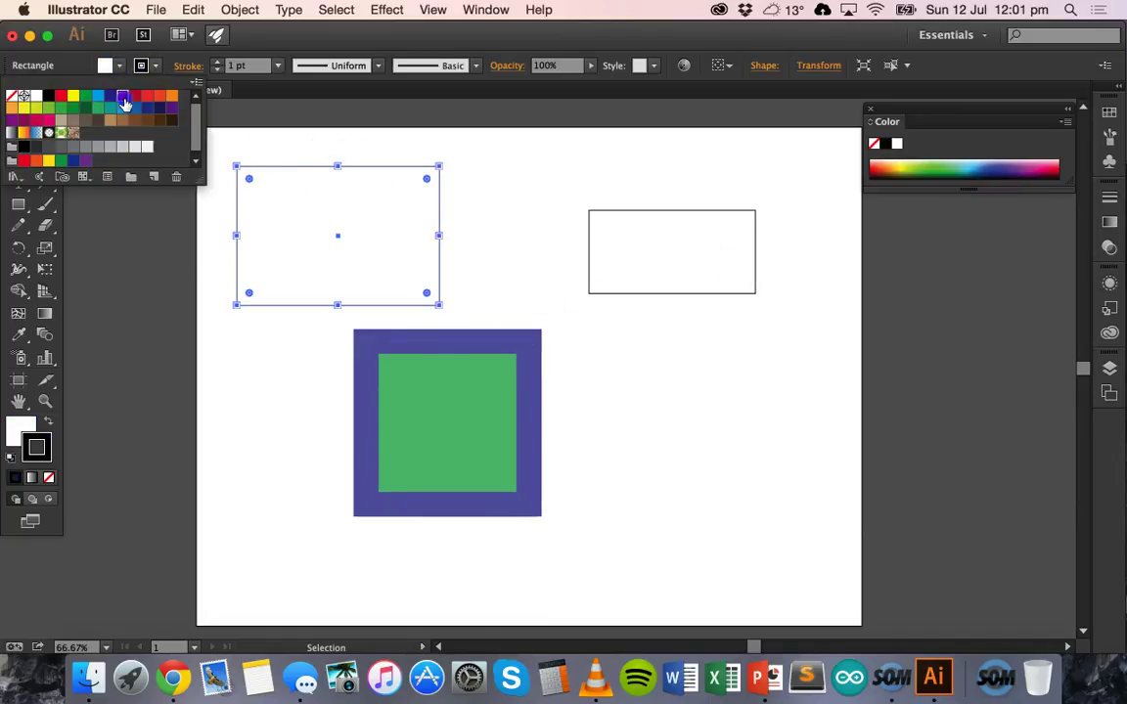
click(123, 96)
click(645, 262)
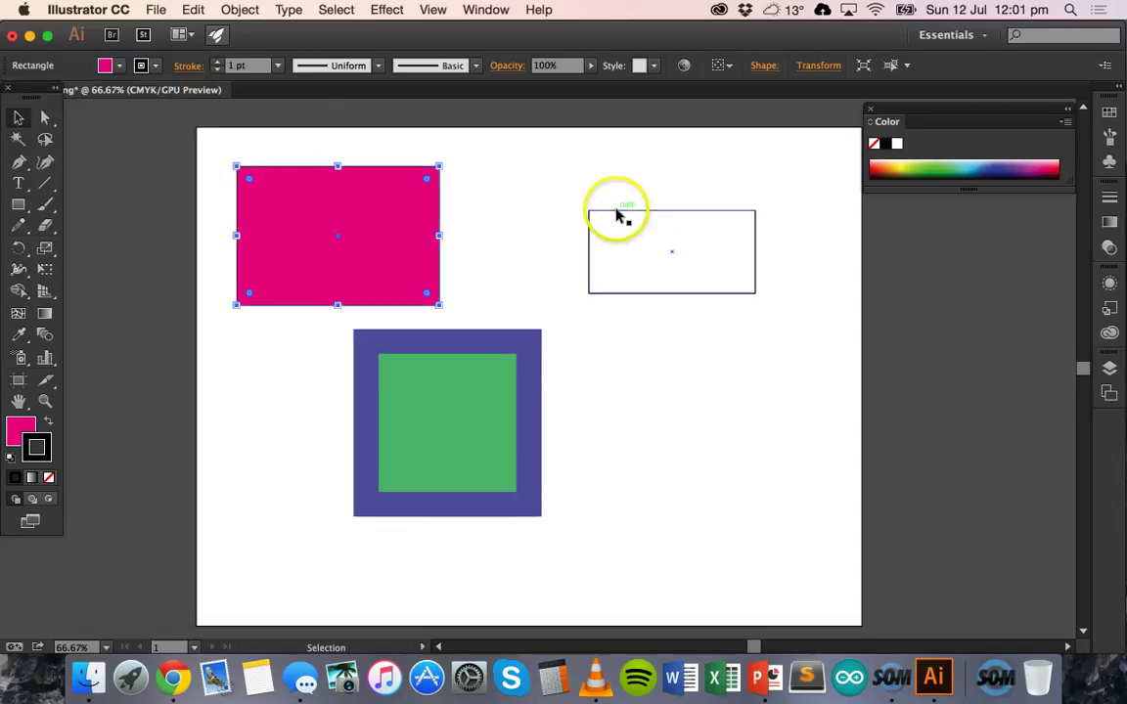
Step: With nothing selected, set the default fill to red and the outline to purple
click(617, 213)
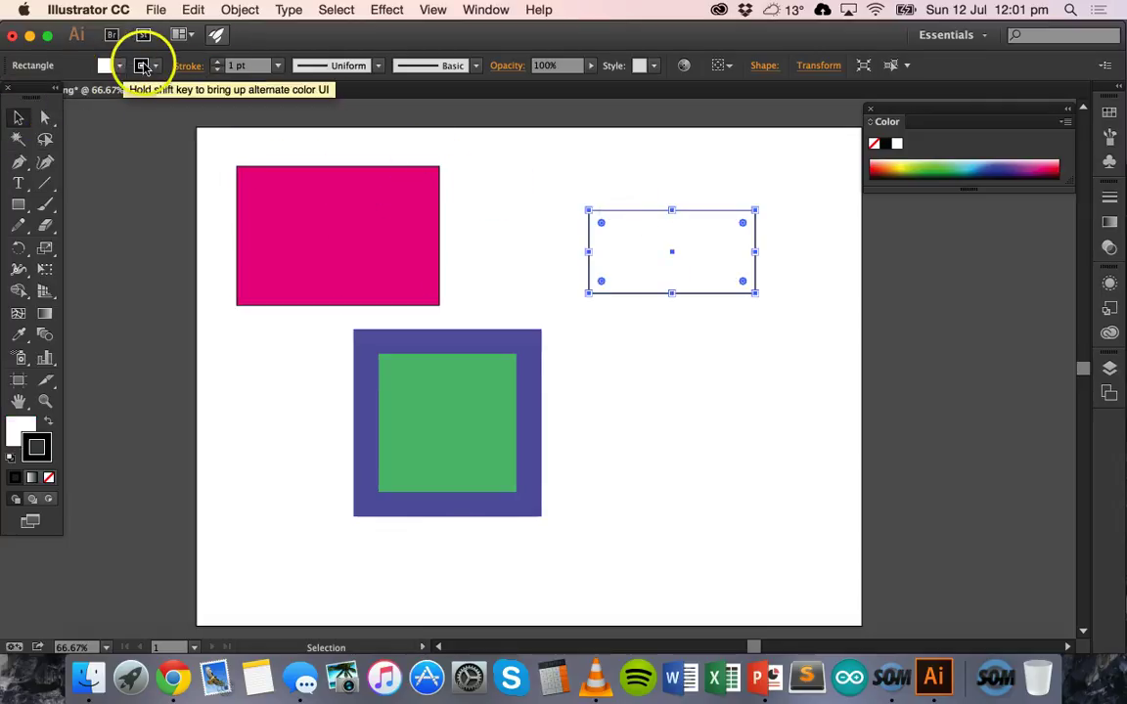
click(584, 419)
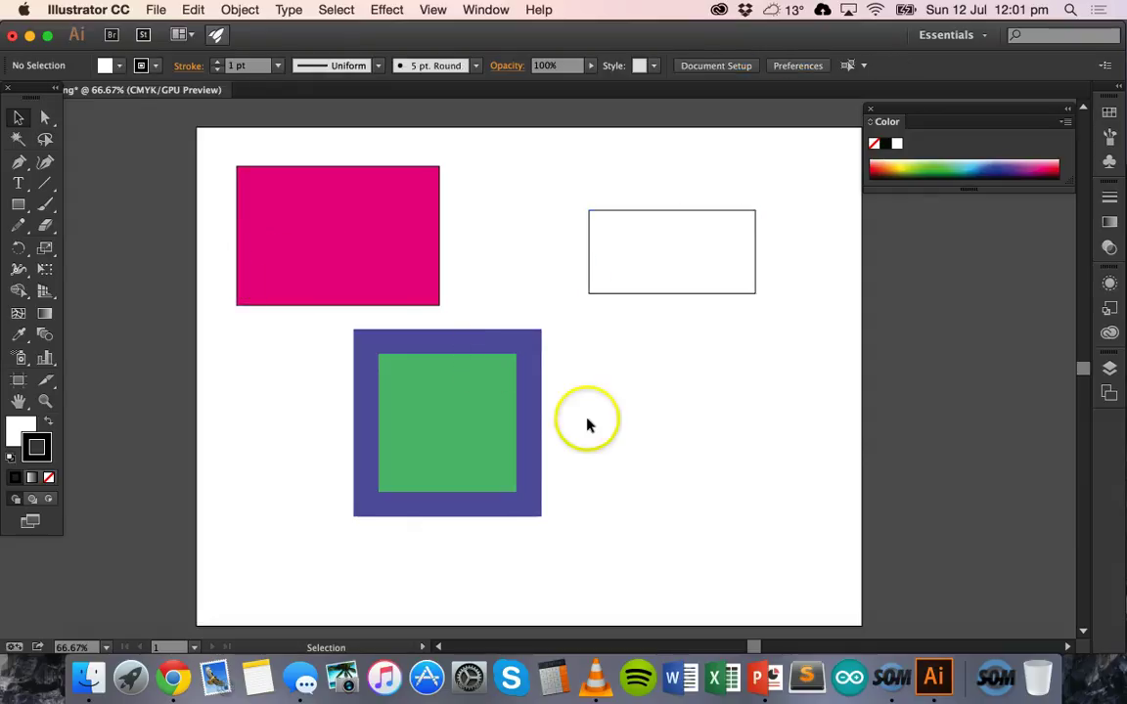
click(117, 66)
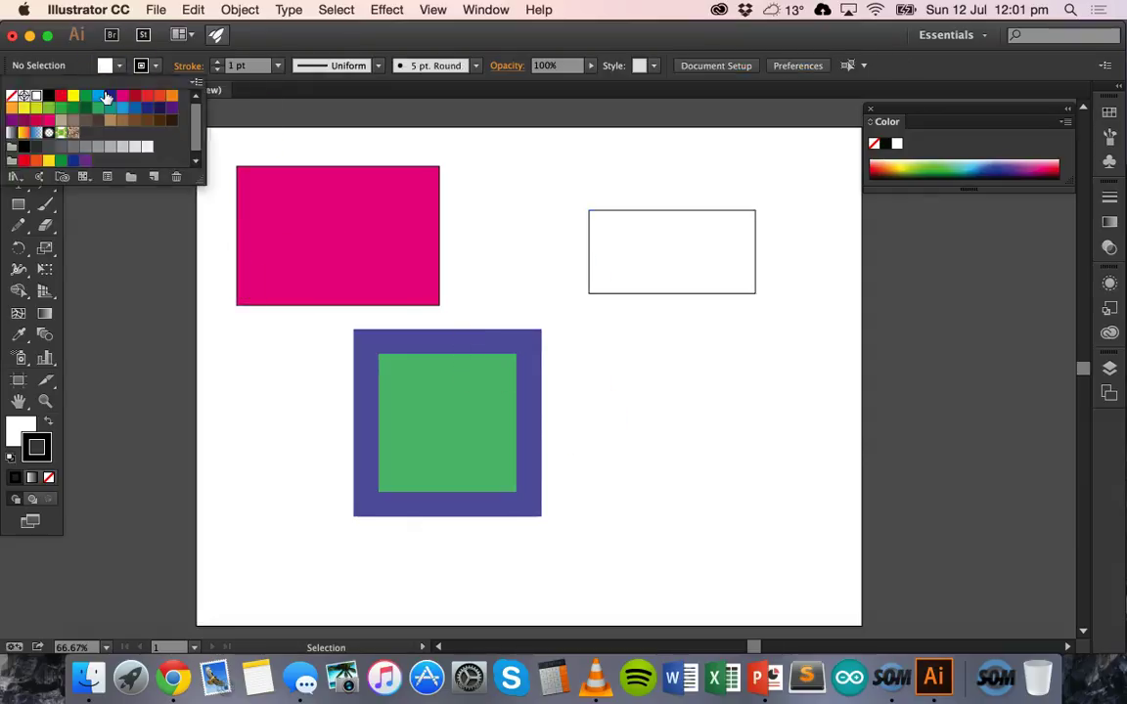
click(140, 65)
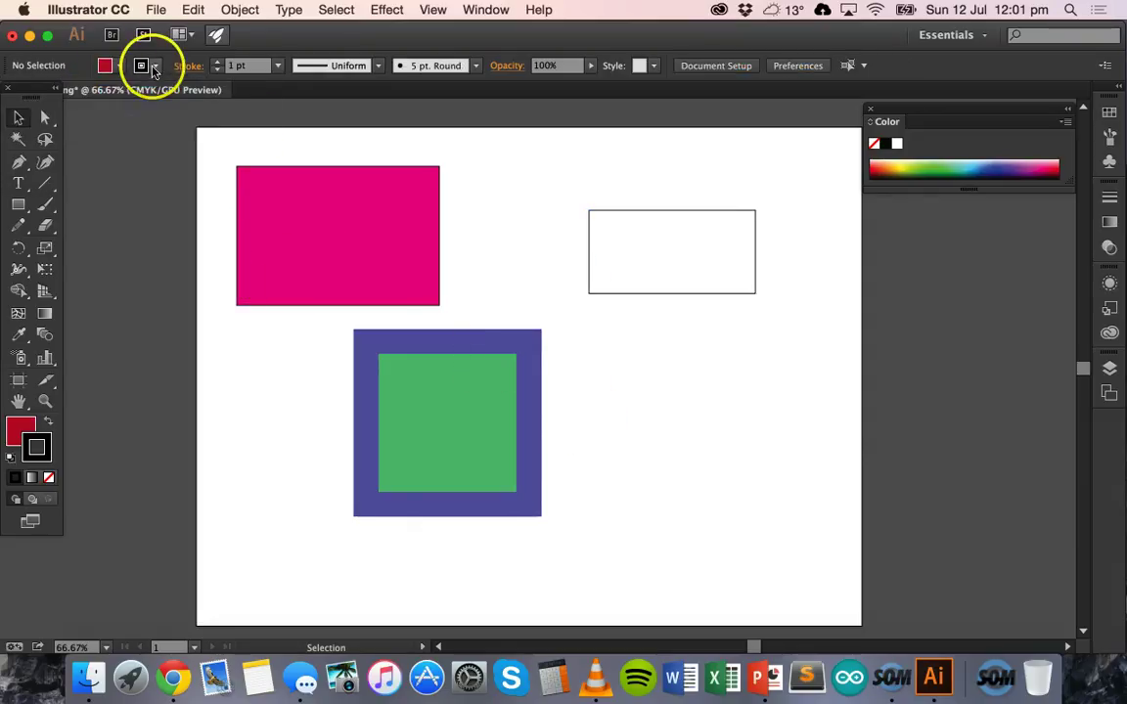
click(142, 66)
click(171, 108)
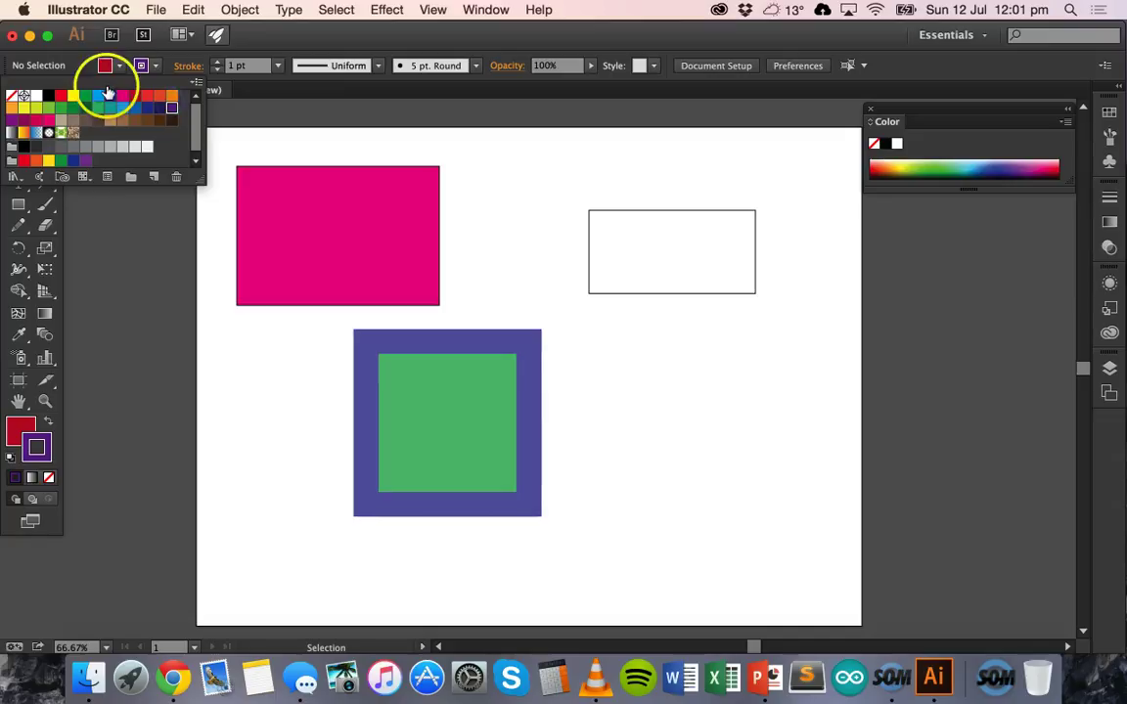
Step: Draw a small red rectangle to the right of the square
click(18, 204)
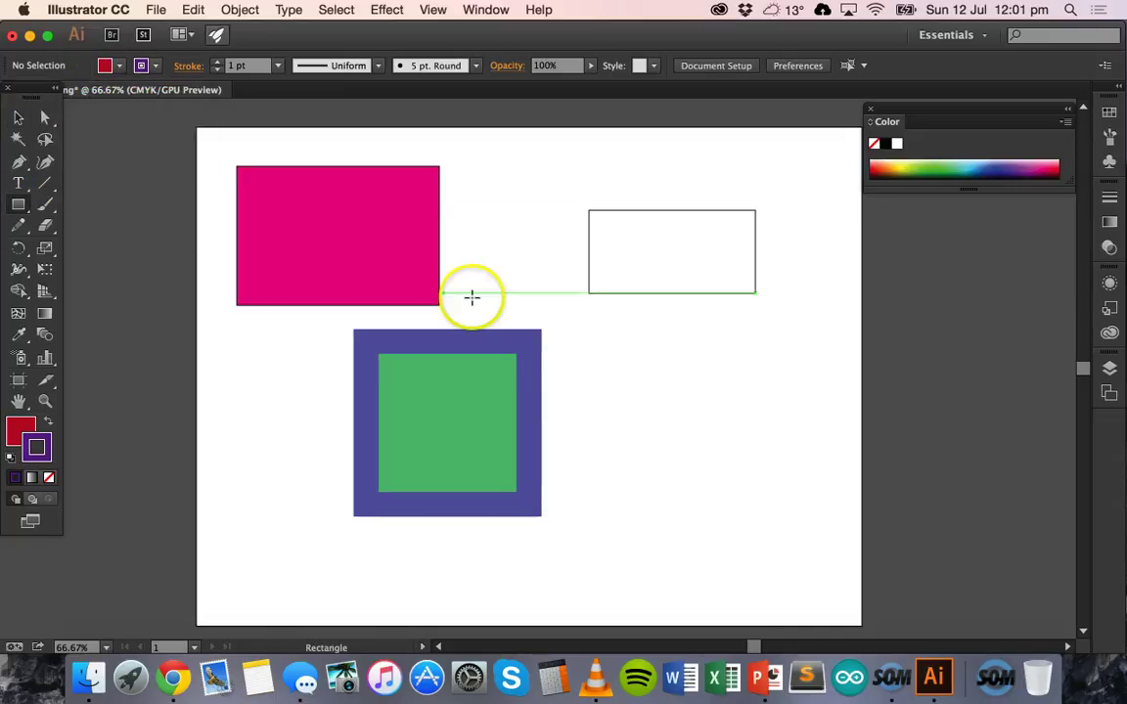
drag(579, 368, 665, 428)
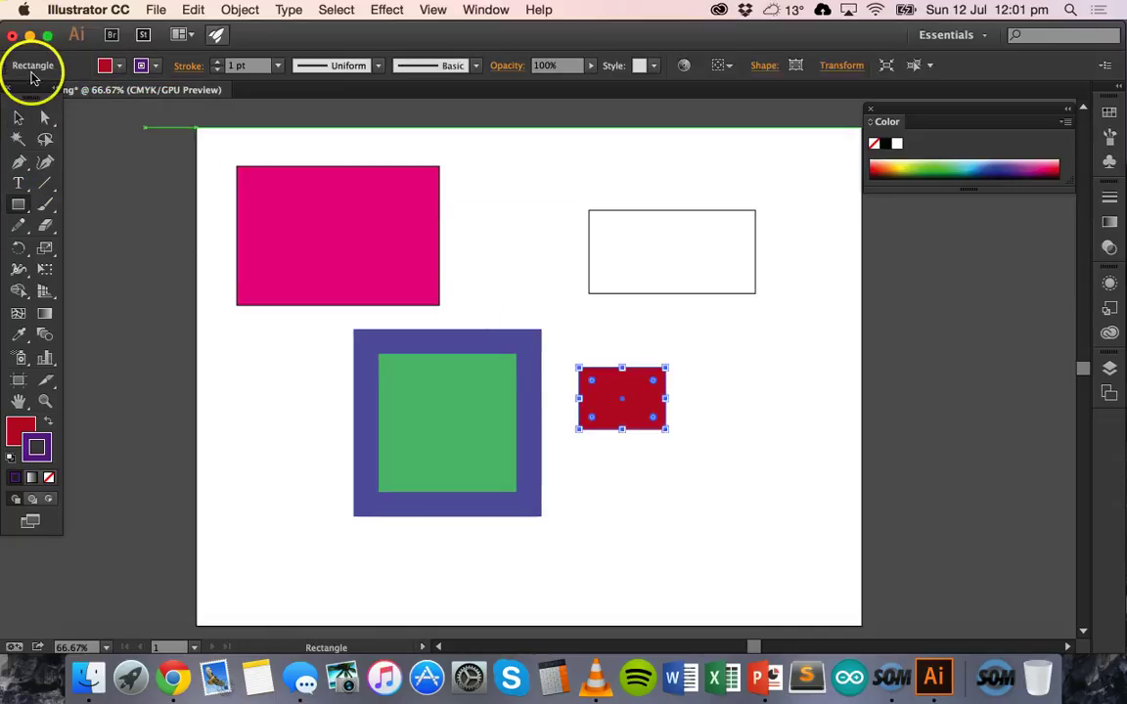
click(21, 117)
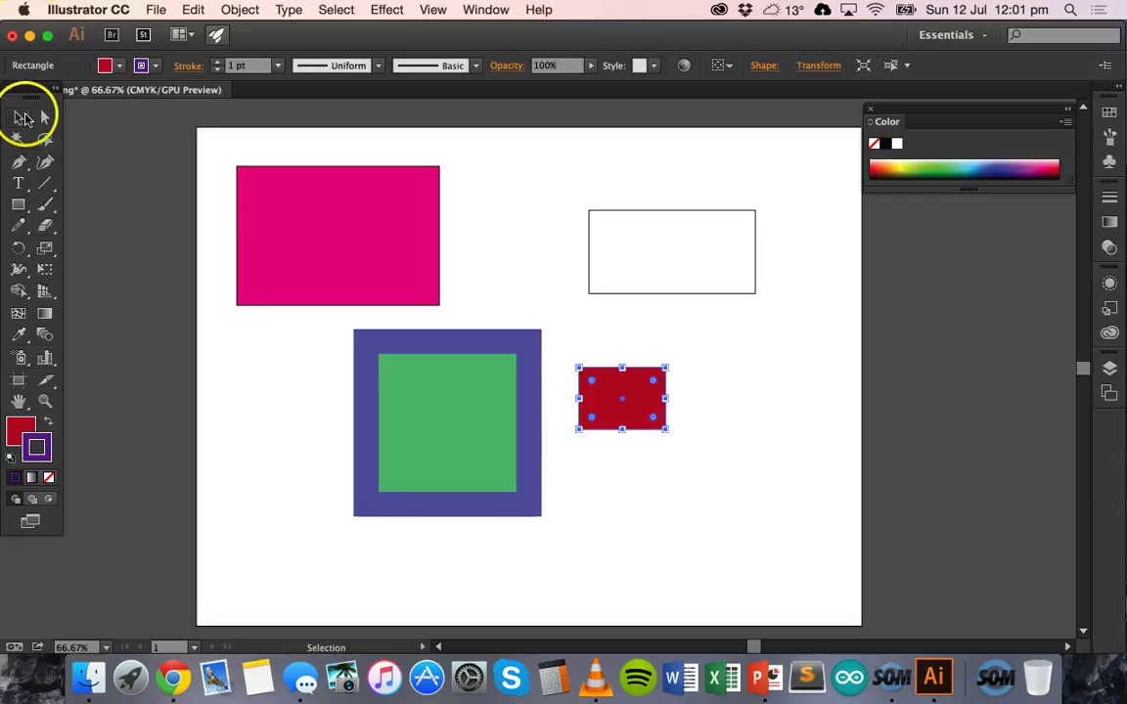
drag(339, 248, 808, 581)
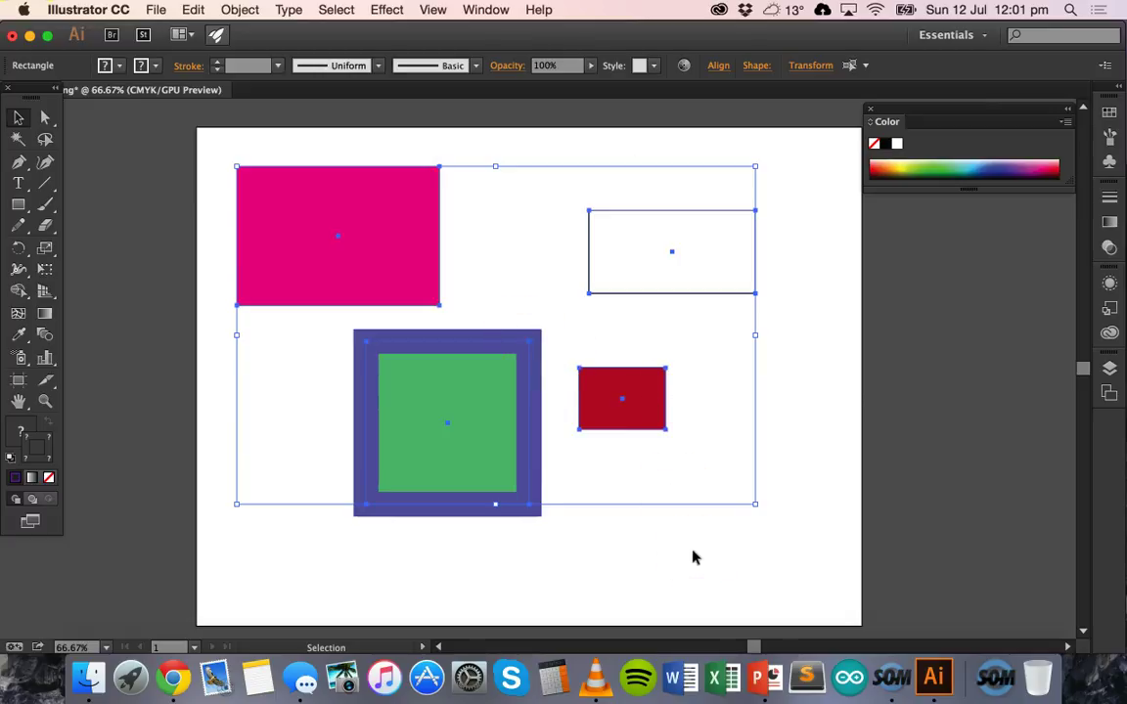
click(859, 370)
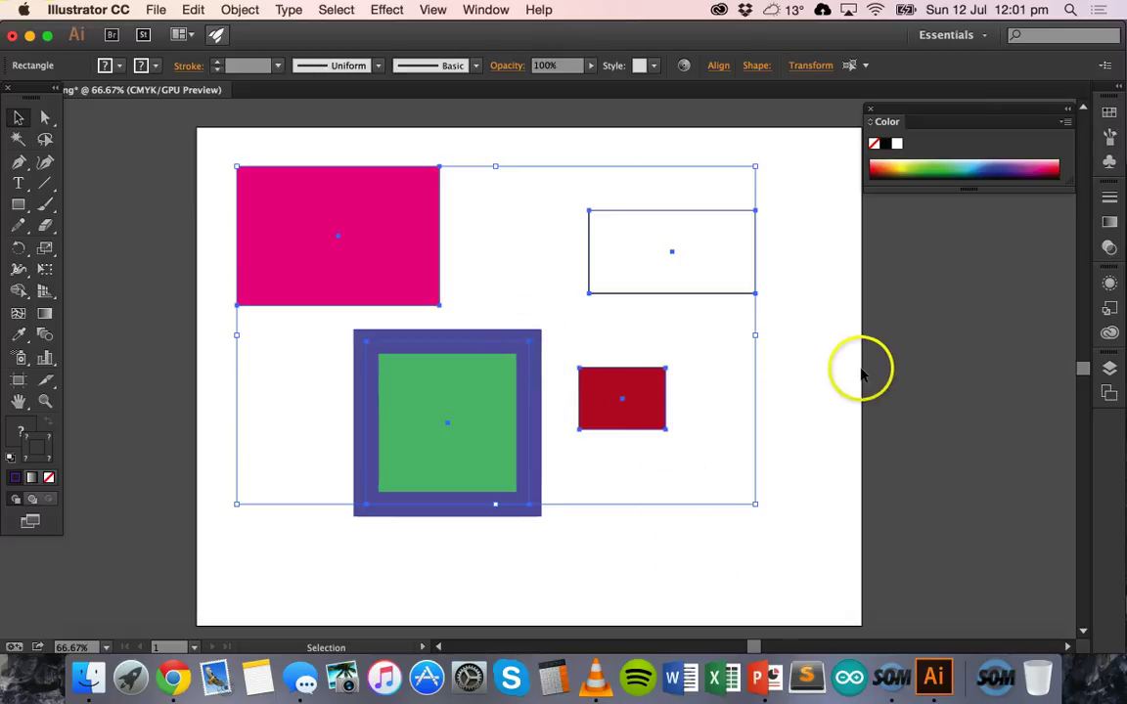
Step: Shift-select all four rectangles and delete them, emptying the artboard
click(445, 349)
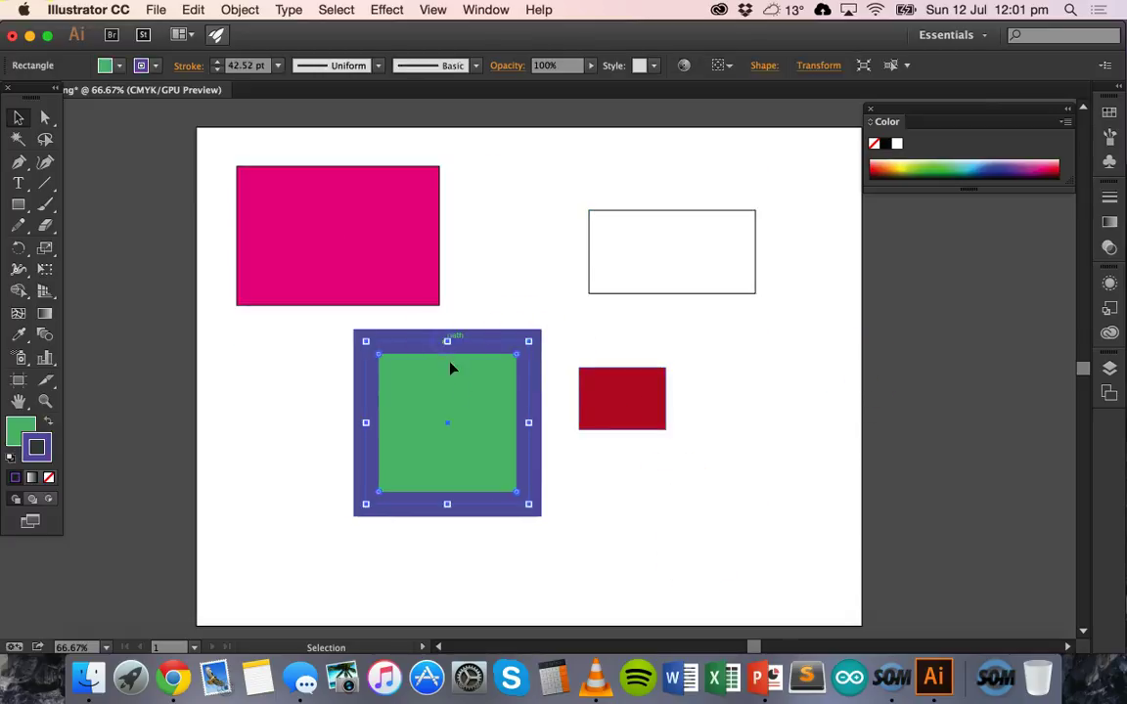
click(643, 218)
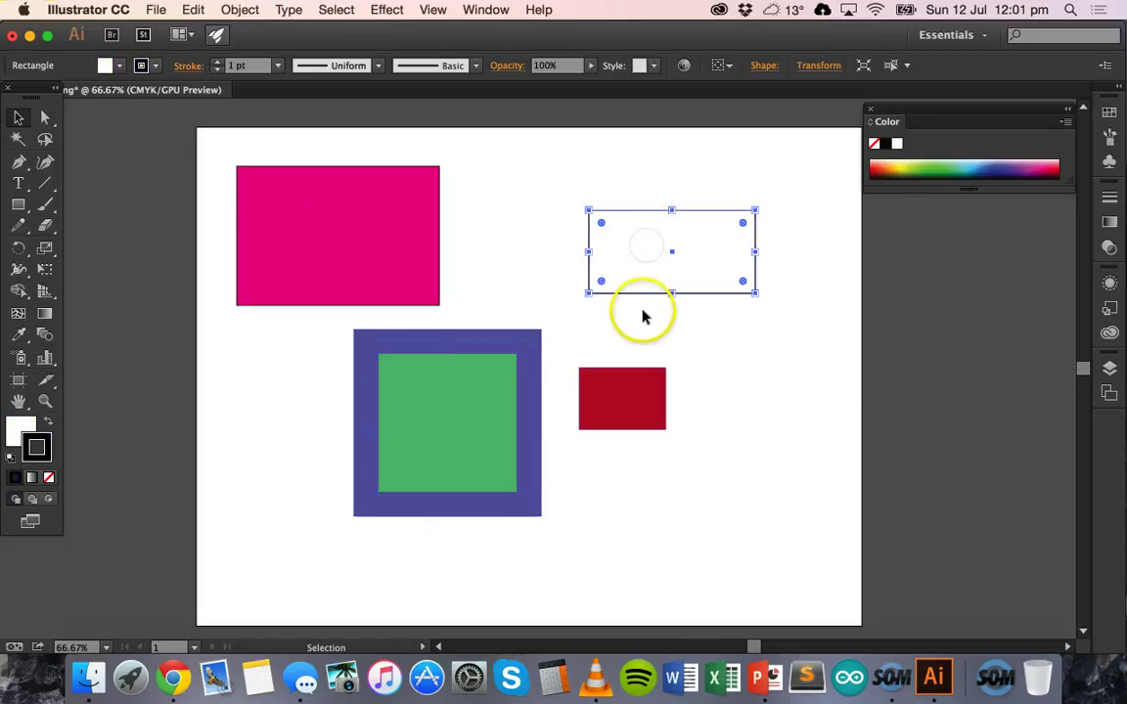
click(614, 374)
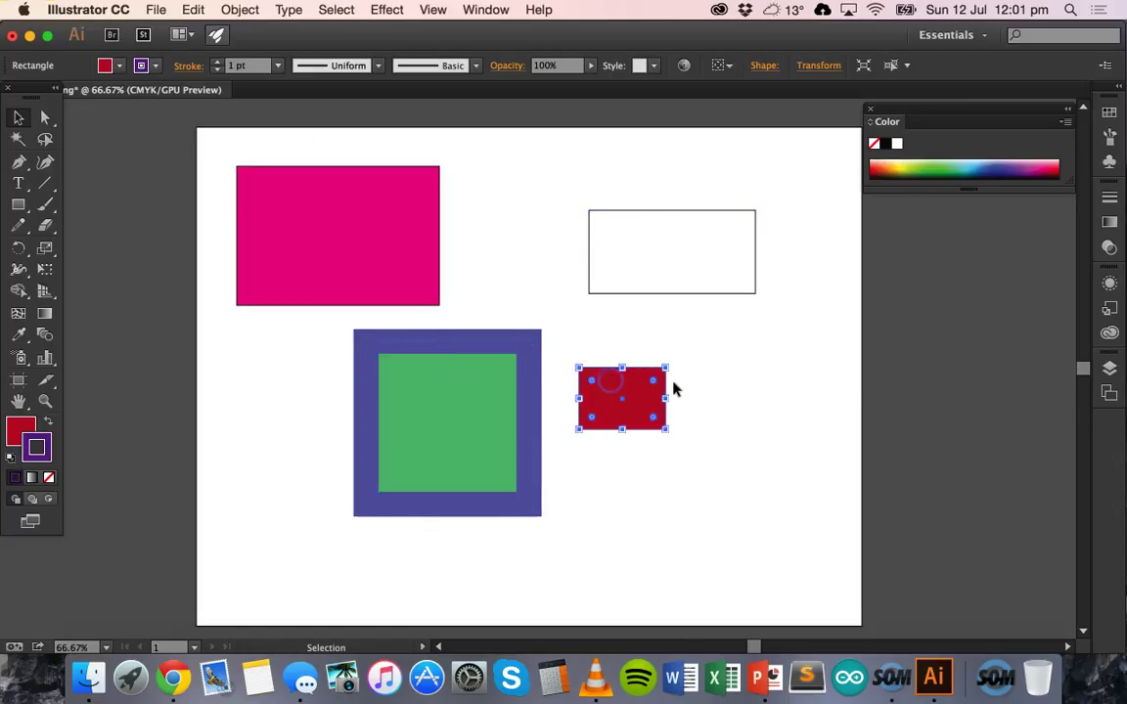
click(745, 373)
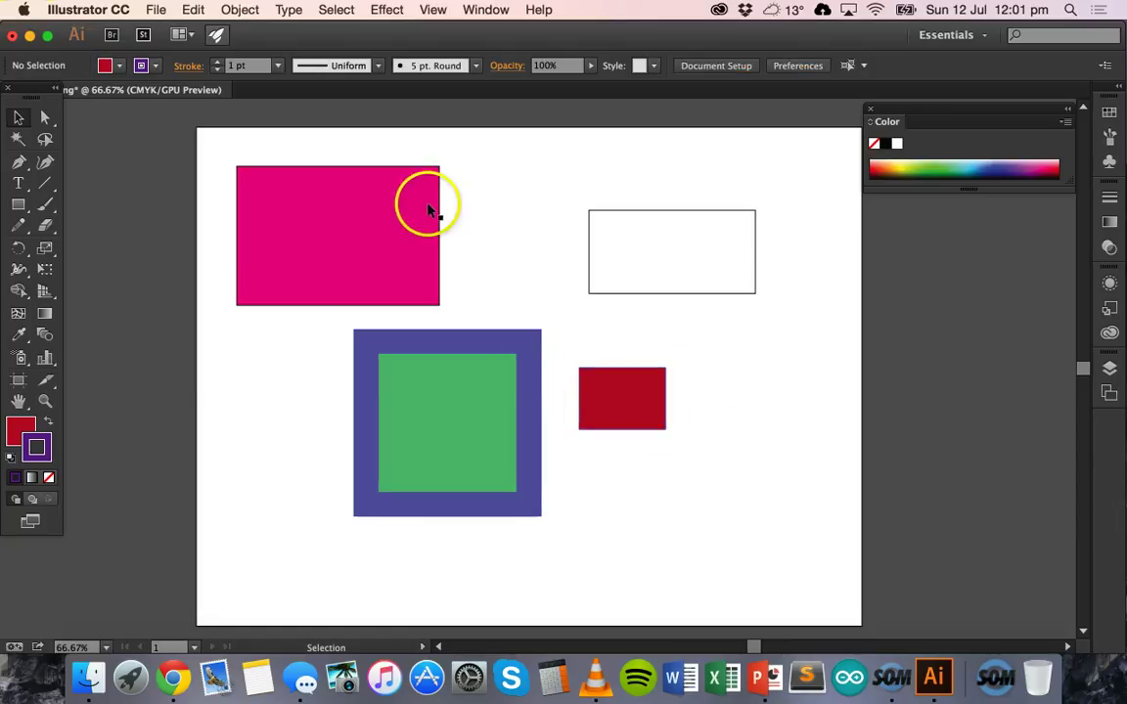
click(313, 170)
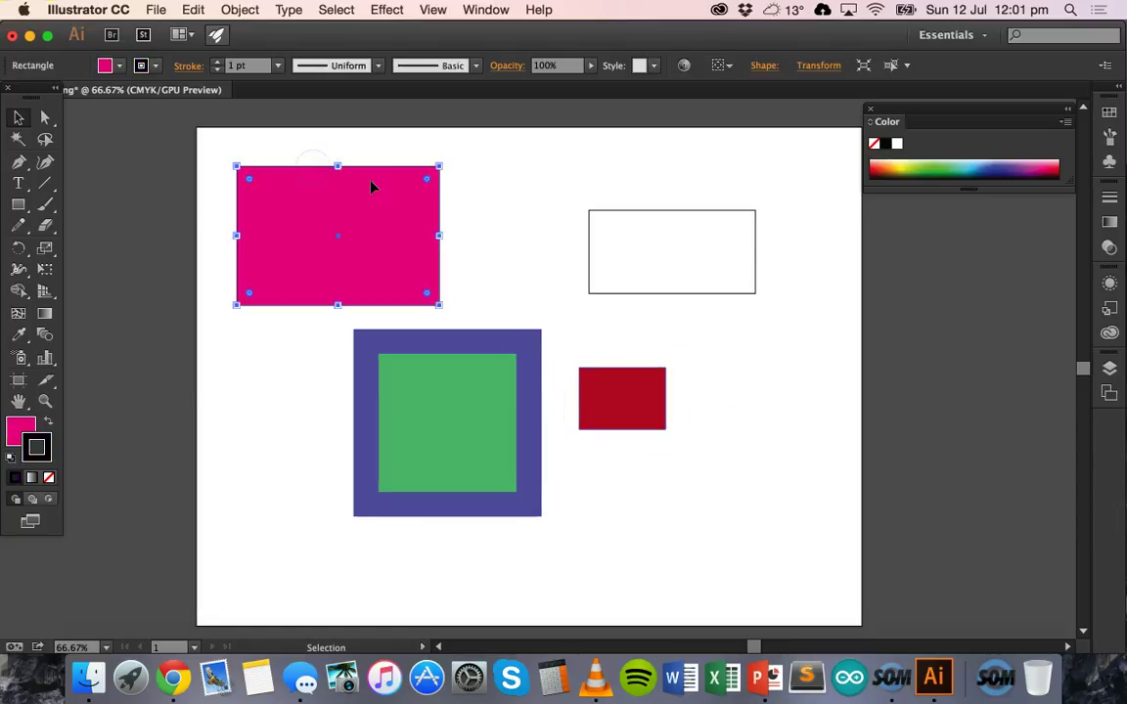
shift+click(616, 217)
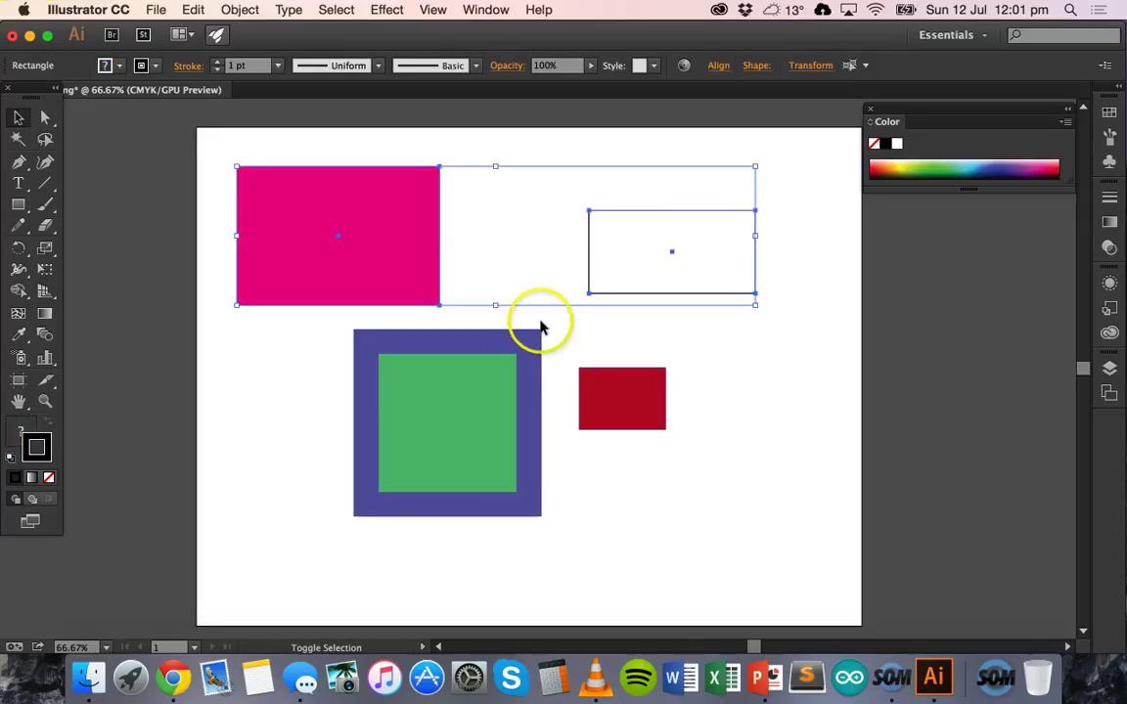
shift+click(508, 351)
shift+click(661, 409)
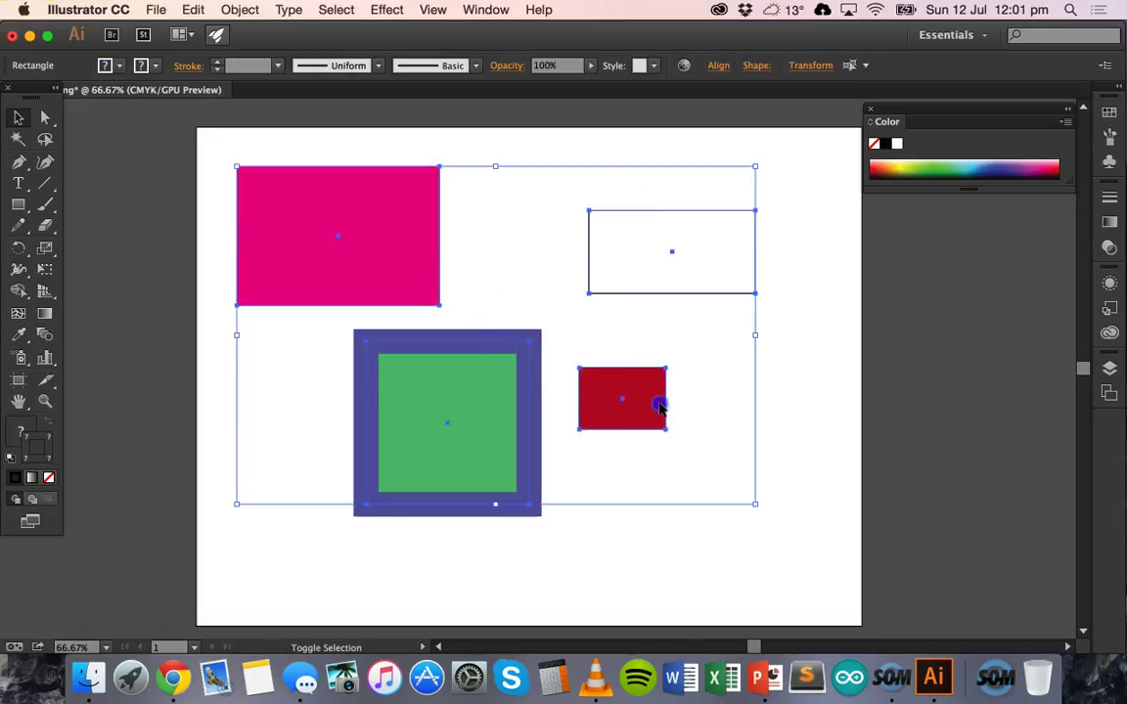
key(Delete)
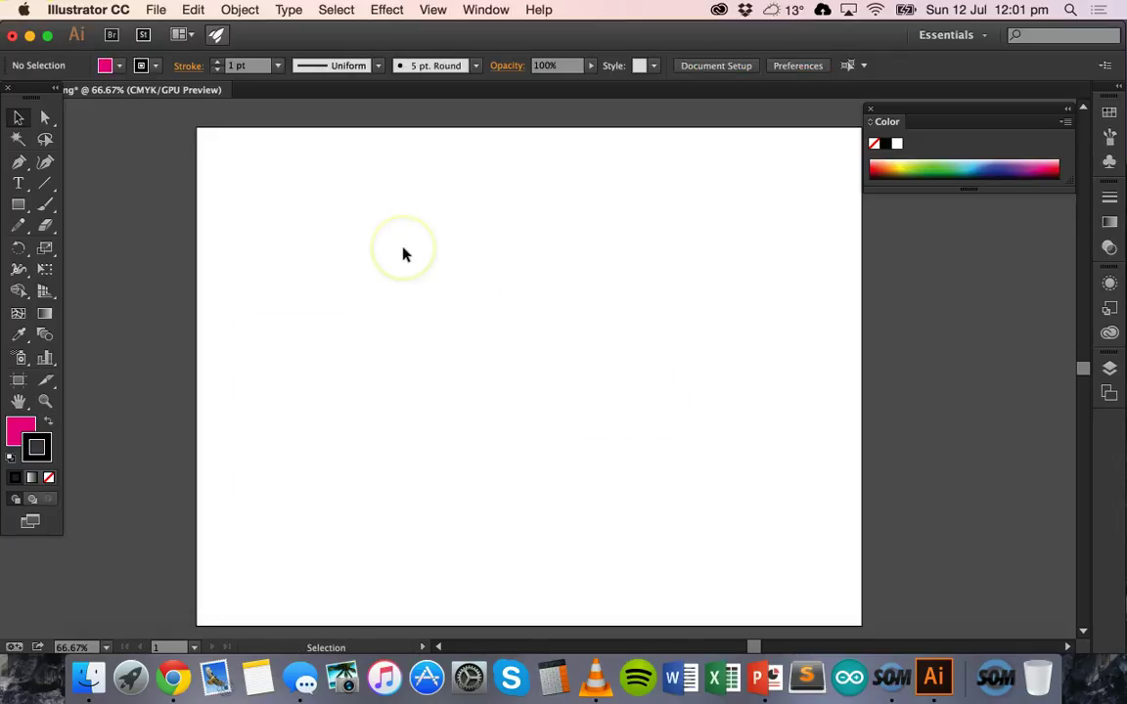
Step: With the Ellipse tool, draw a magenta oval near the top-left and a circle below it
click(24, 209)
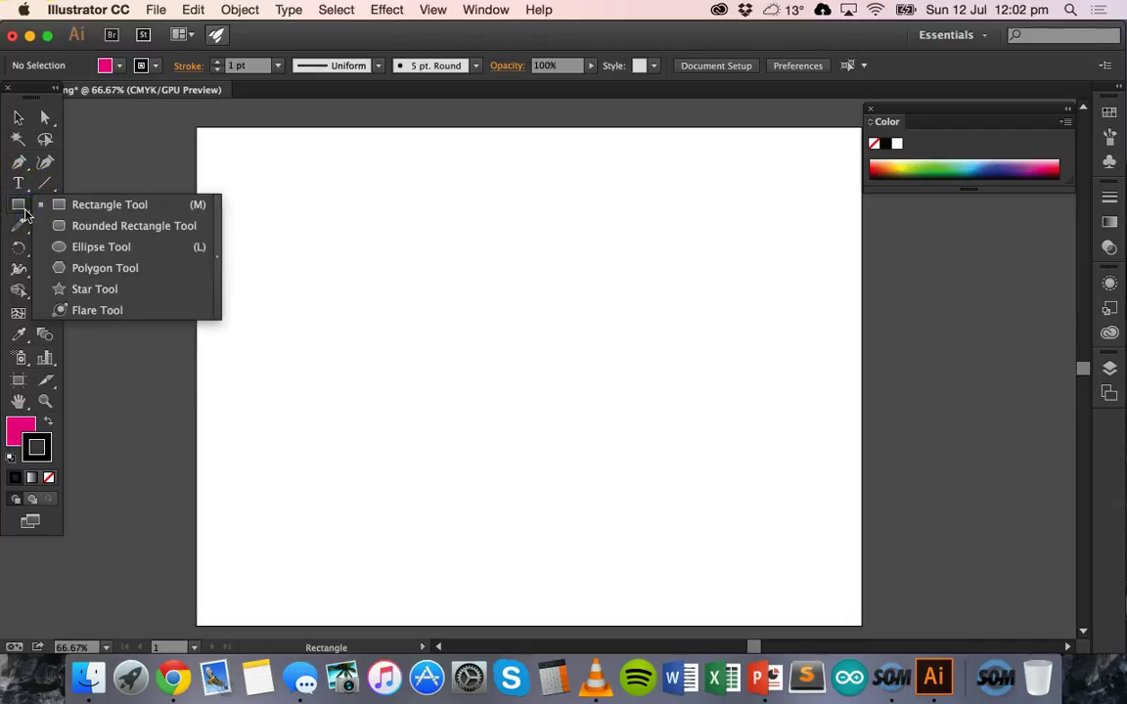
drag(69, 207, 102, 219)
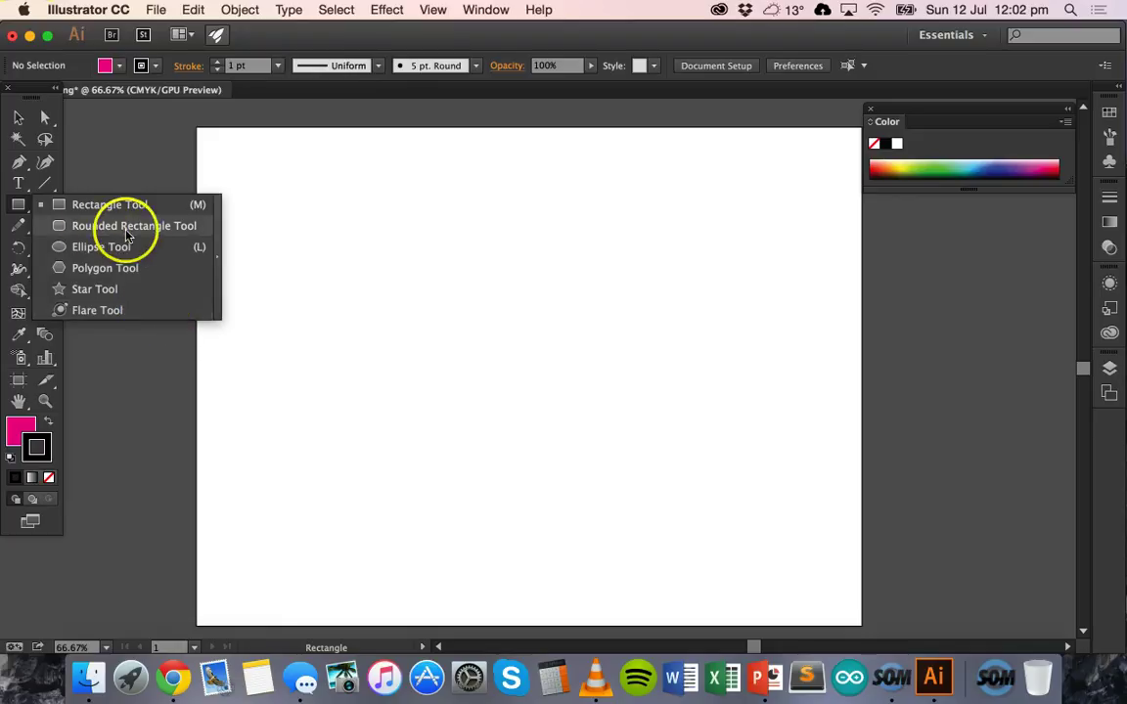
click(103, 246)
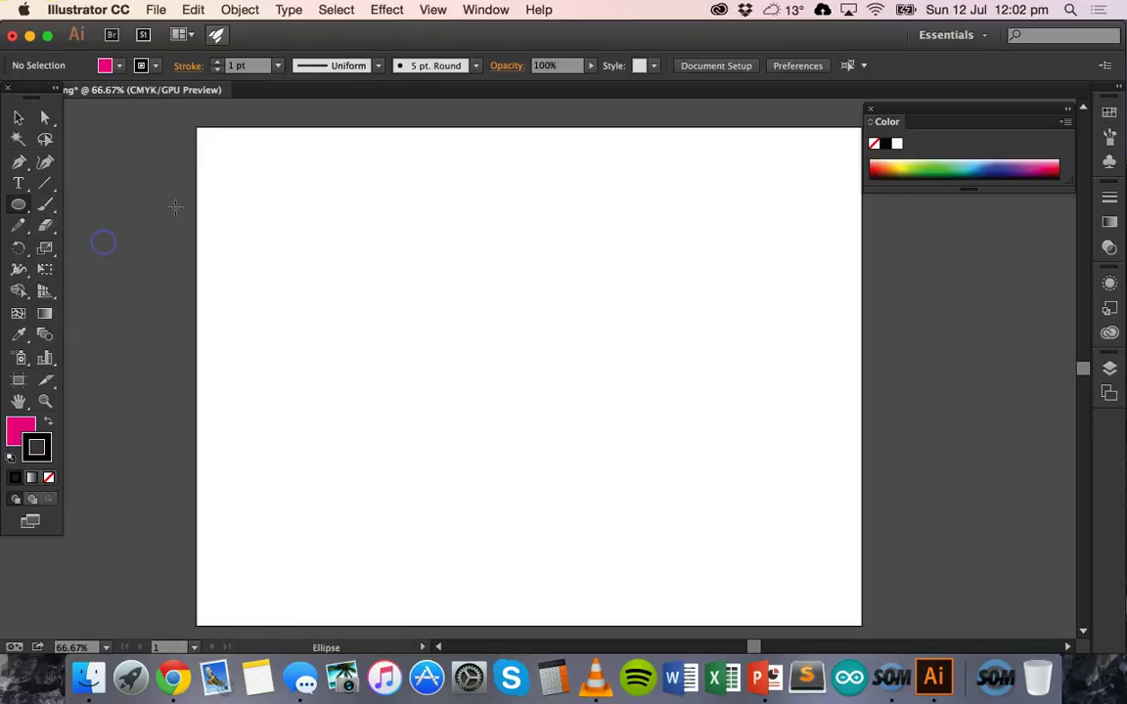
drag(244, 153, 420, 295)
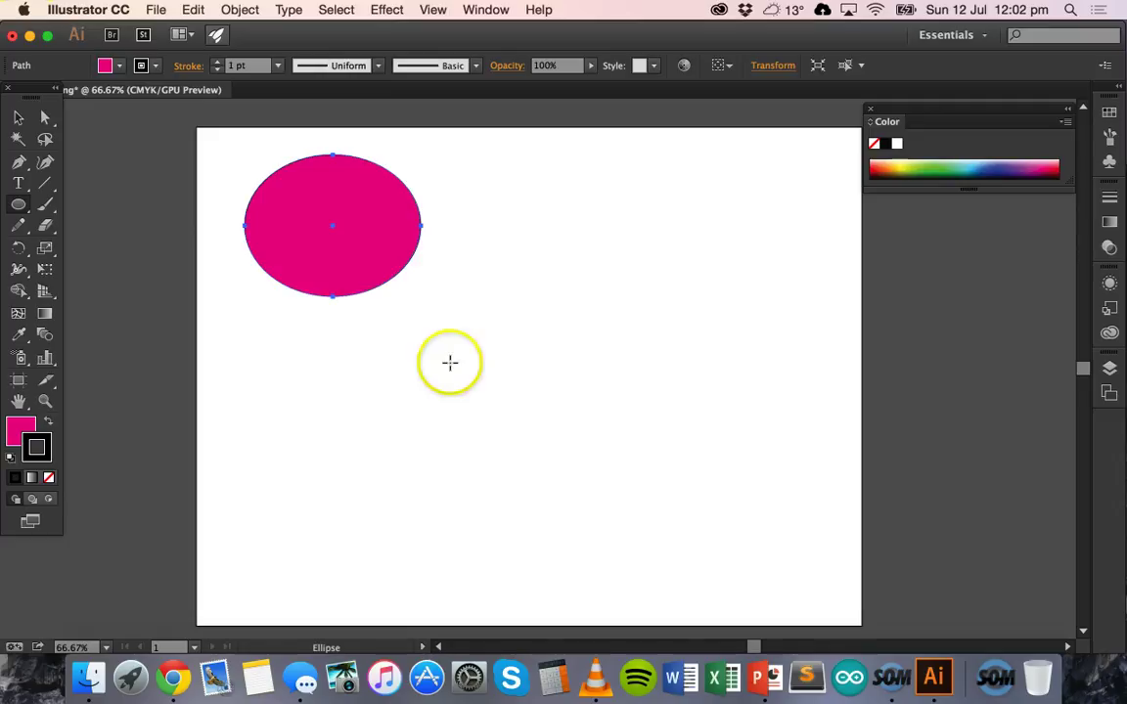
drag(354, 325, 513, 437)
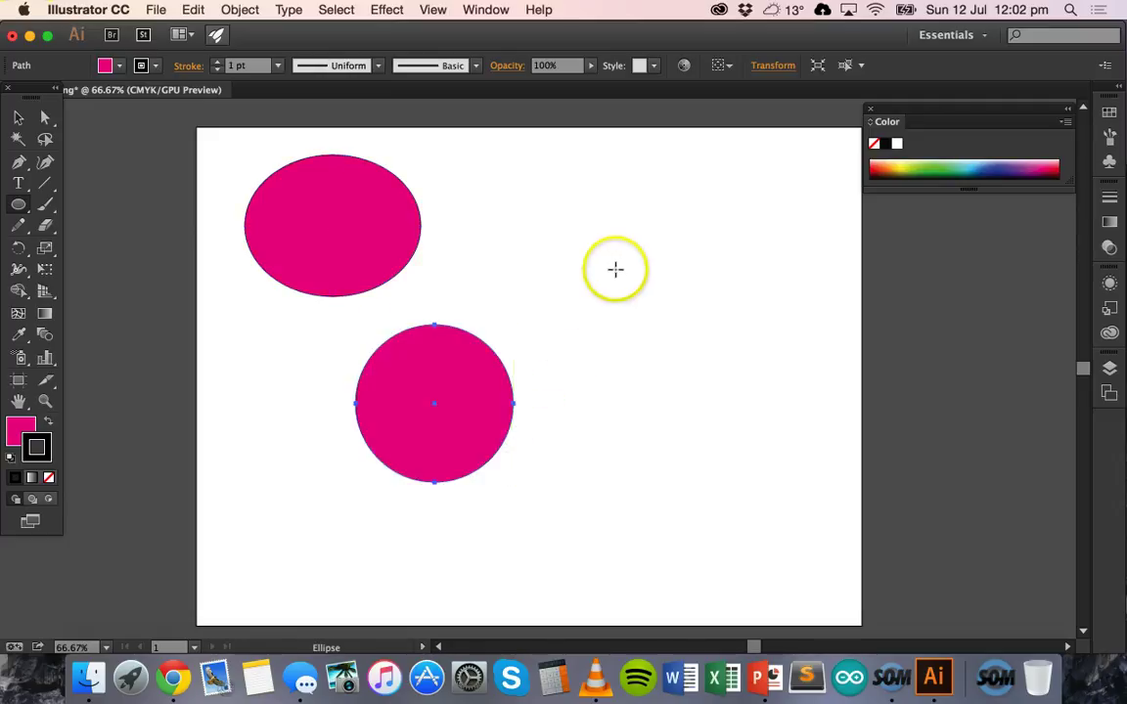
click(586, 229)
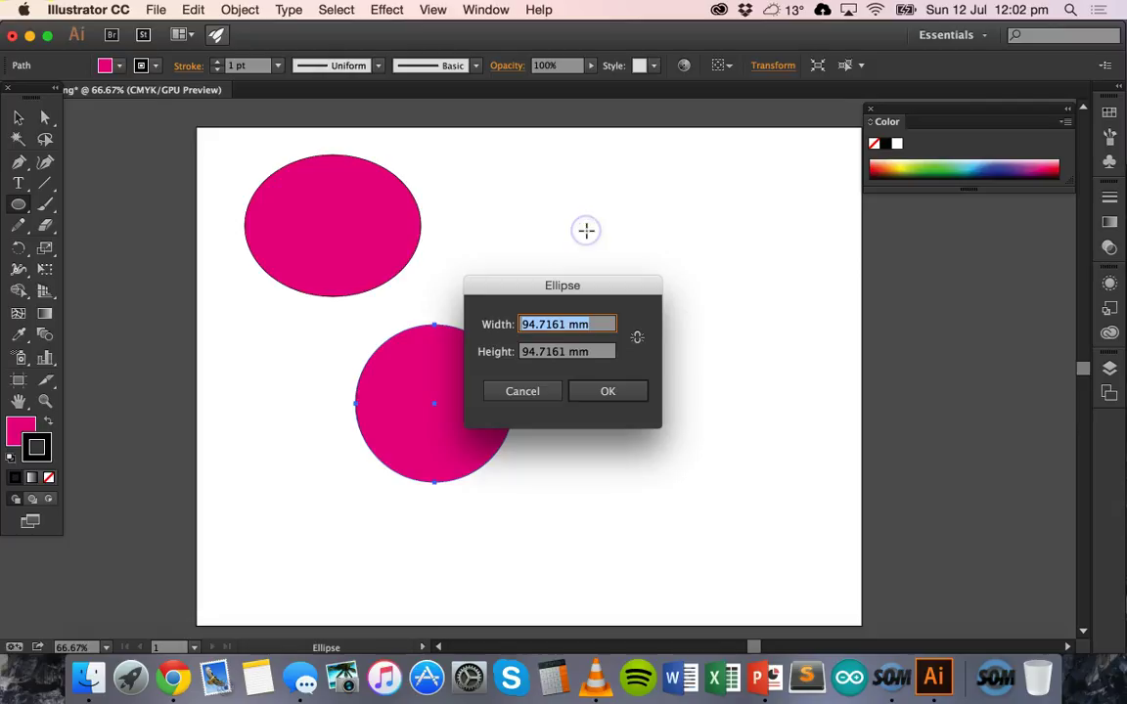
click(524, 391)
click(18, 205)
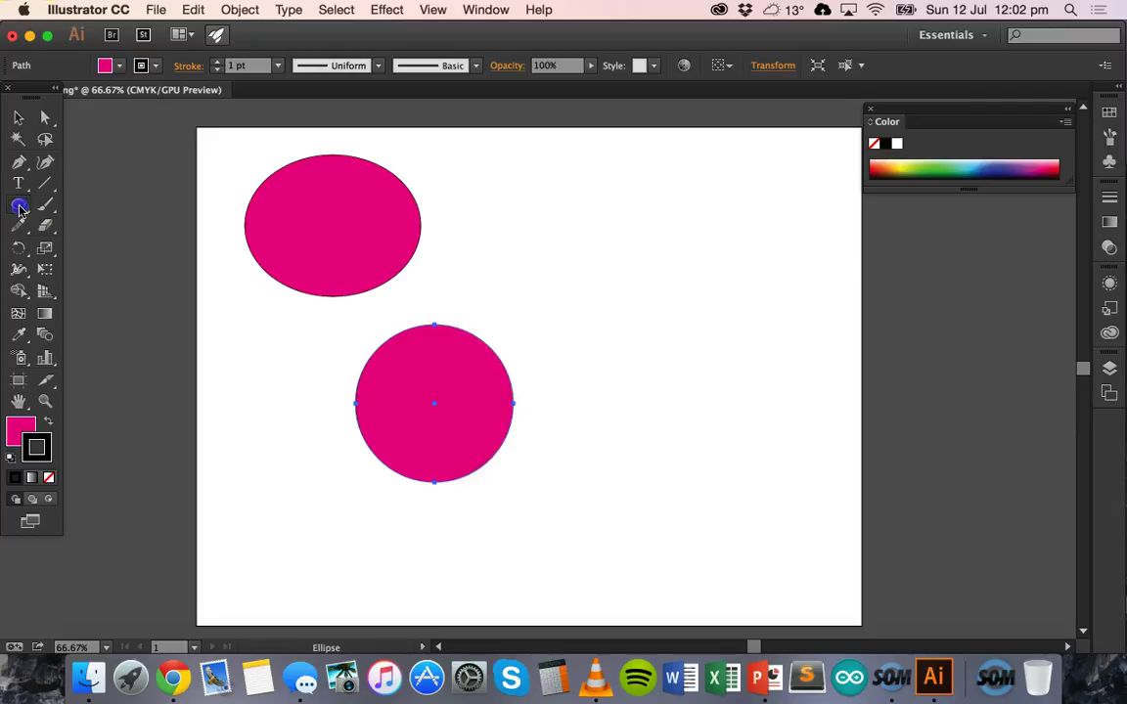
Step: Draw a pink hexagon near the top right and a five-pointed star right of the circle
drag(36, 213, 106, 268)
mouse_move(551, 213)
mouse_down()
mouse_move(647, 296)
mouse_move(608, 260)
mouse_up()
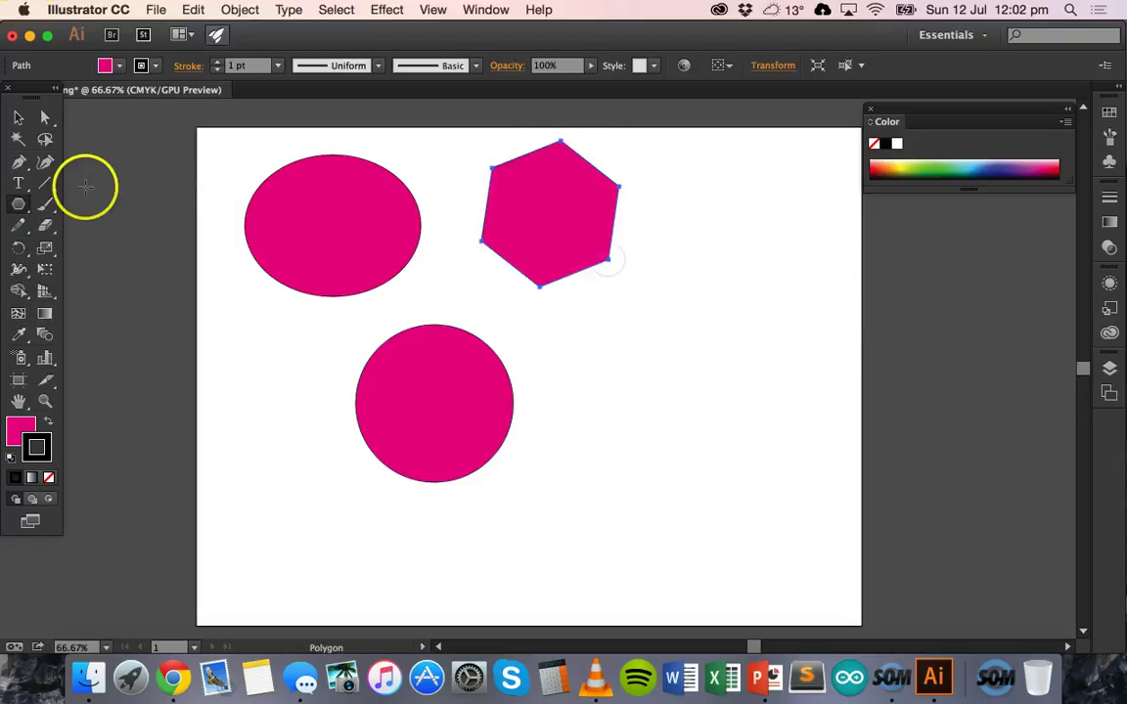
drag(28, 208, 95, 285)
drag(679, 382, 737, 428)
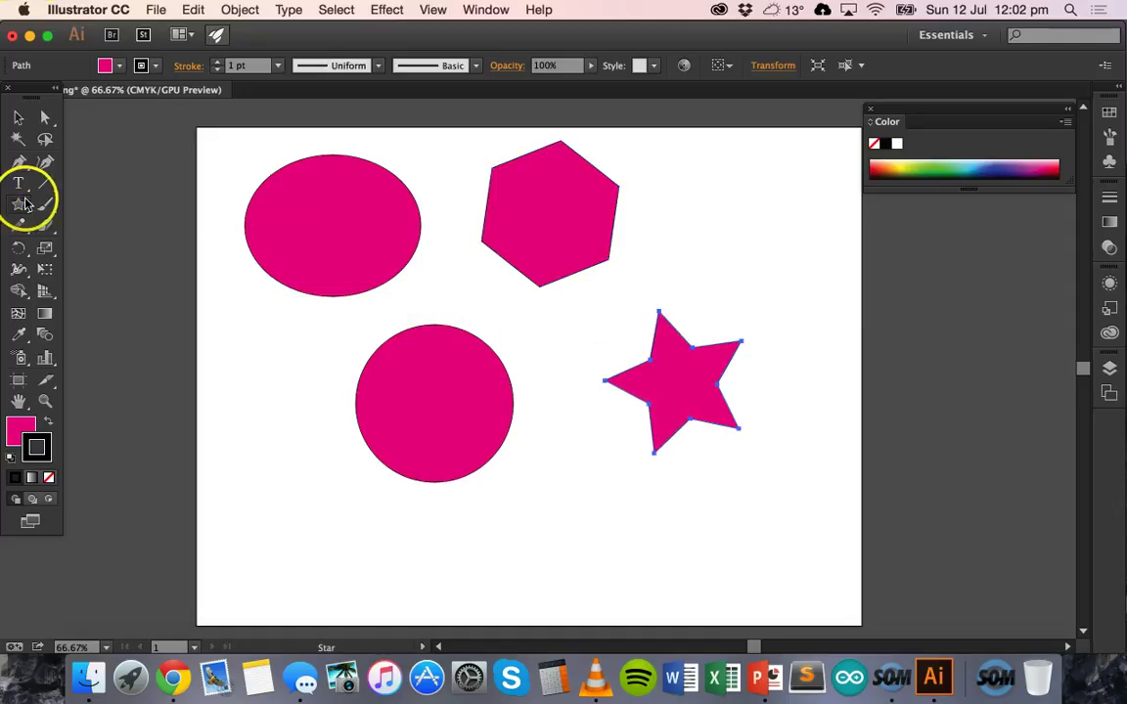
Step: Add an eight-sided polygon below the circle by setting Sides to 8
drag(27, 203, 127, 269)
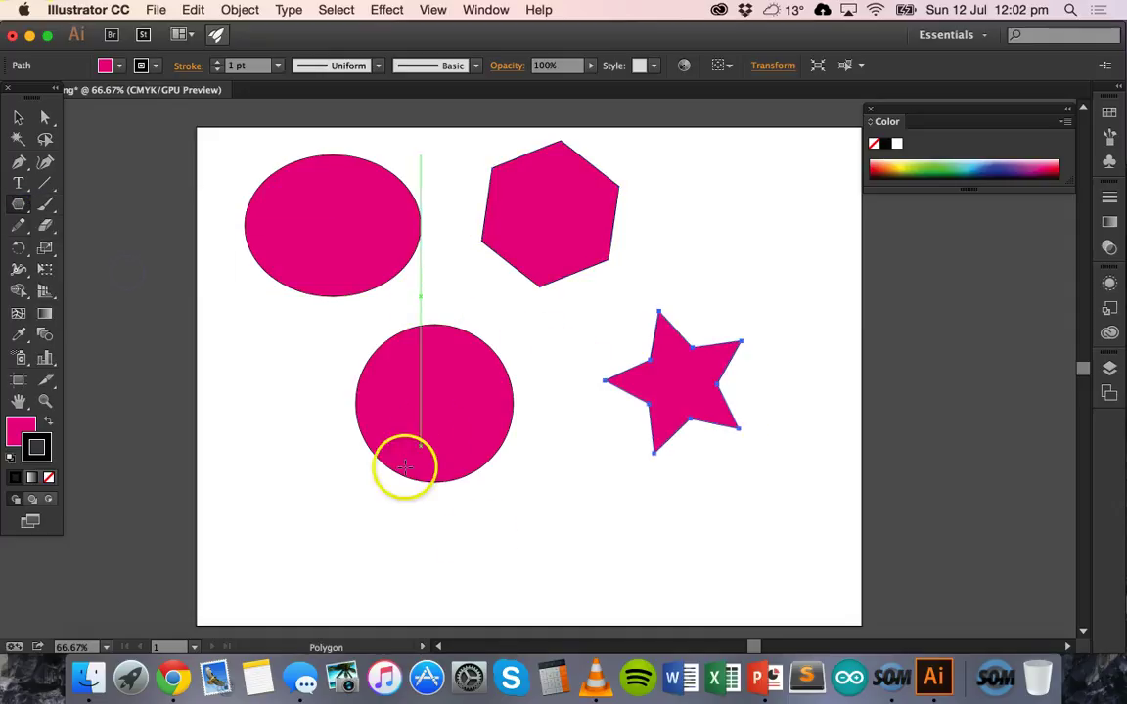
click(560, 542)
double_click(555, 358)
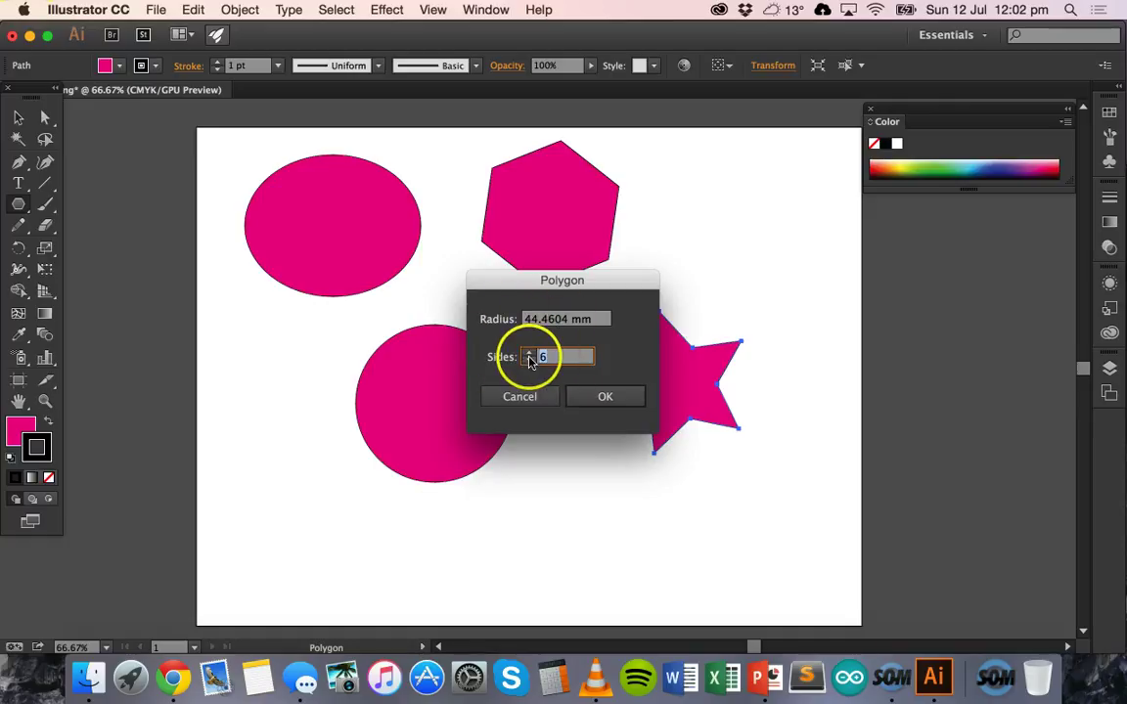
click(603, 396)
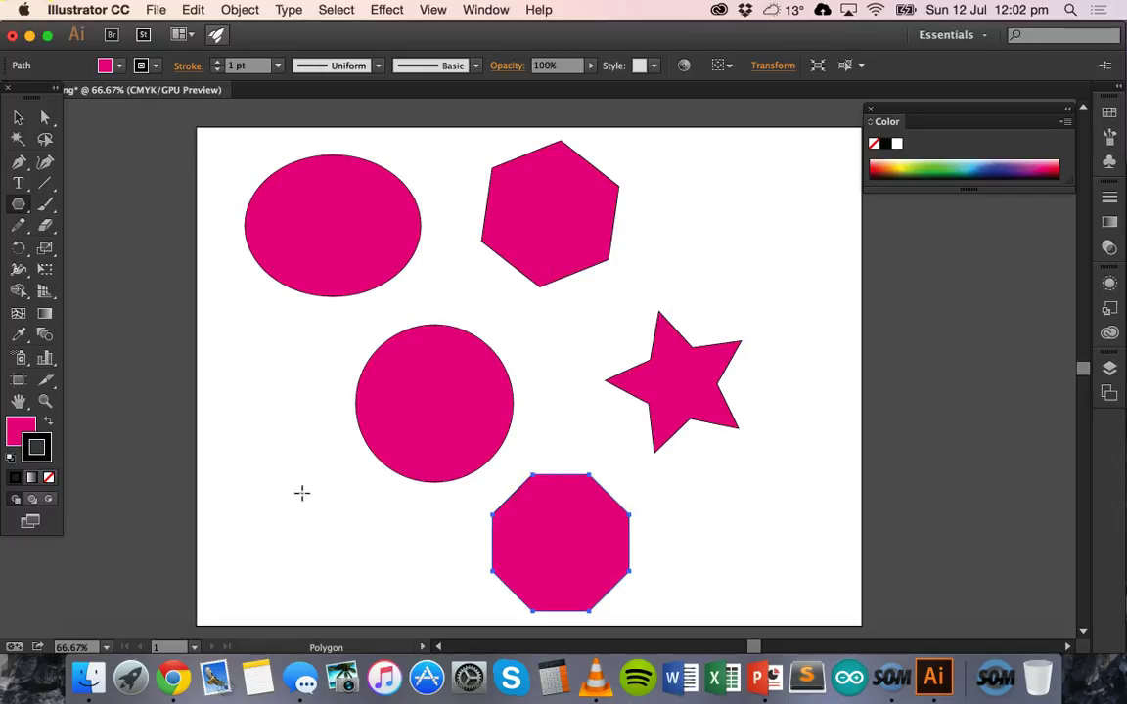
drag(13, 206, 76, 286)
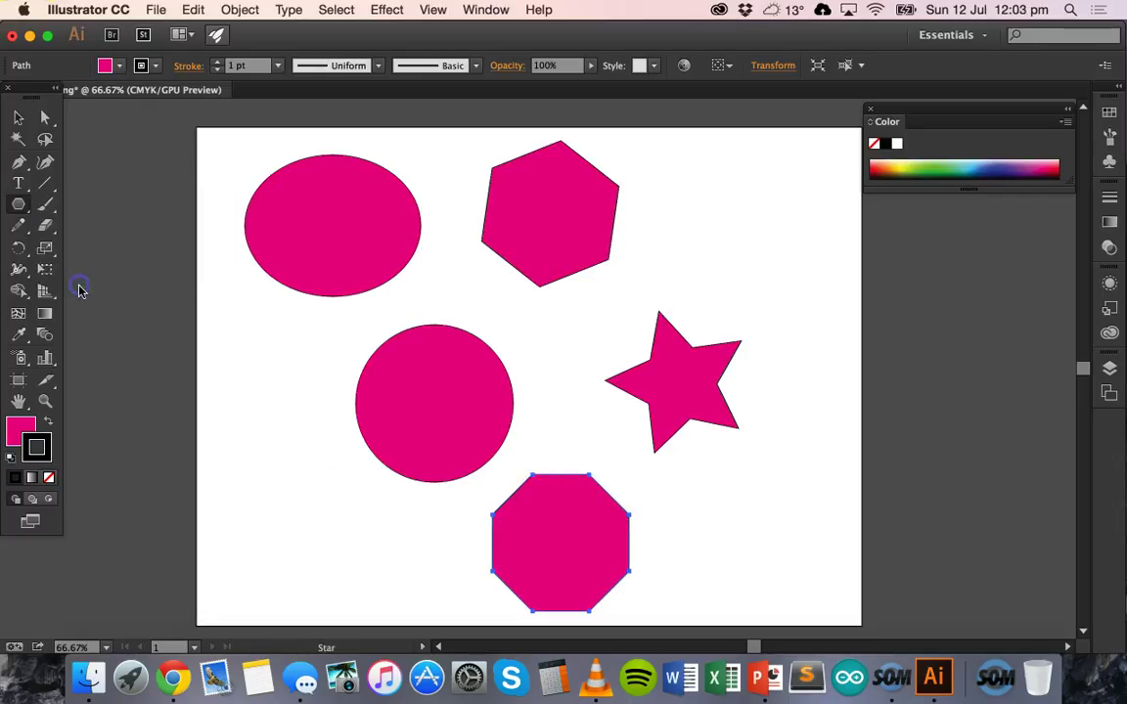
Step: Create a small seven-point shape at the lower left with Points set to 7
click(269, 499)
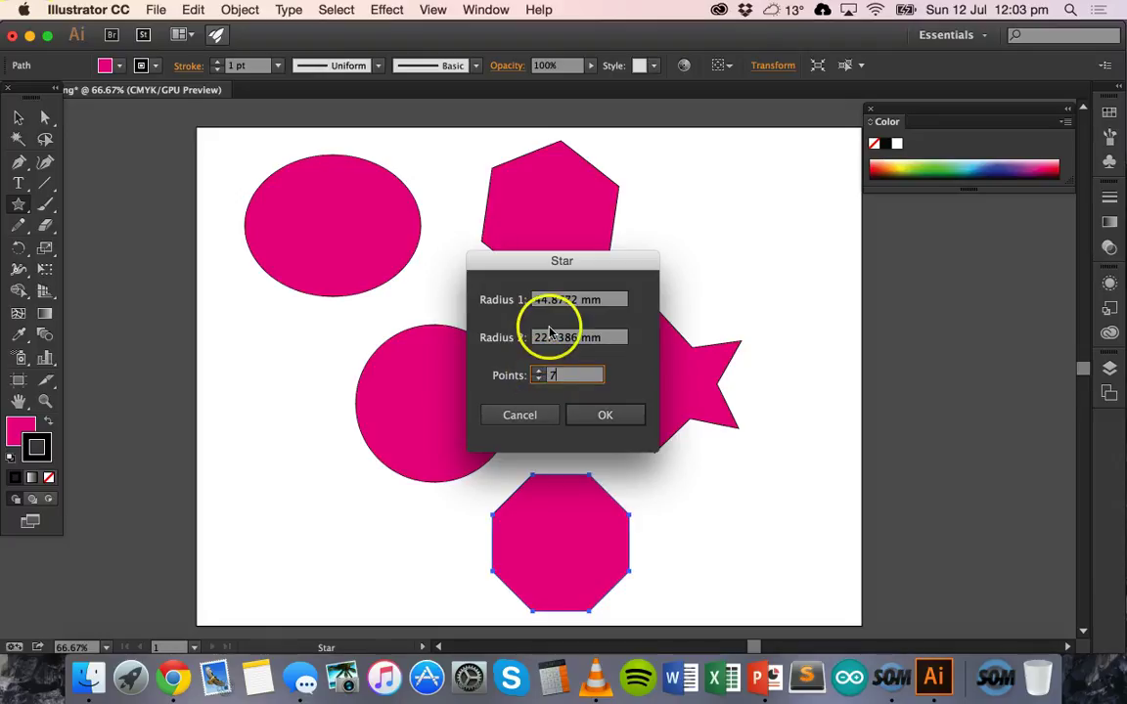
drag(547, 261, 517, 260)
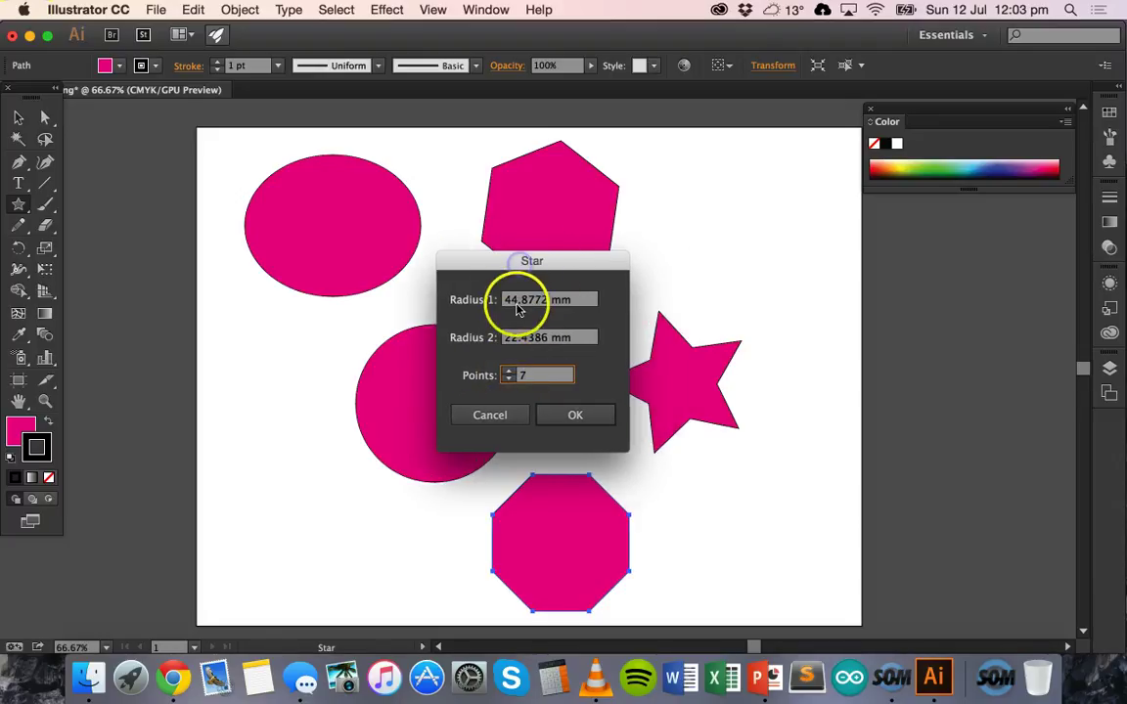
click(567, 411)
Step: Add a larger seven-point star overlapping the lower-left circle
click(305, 451)
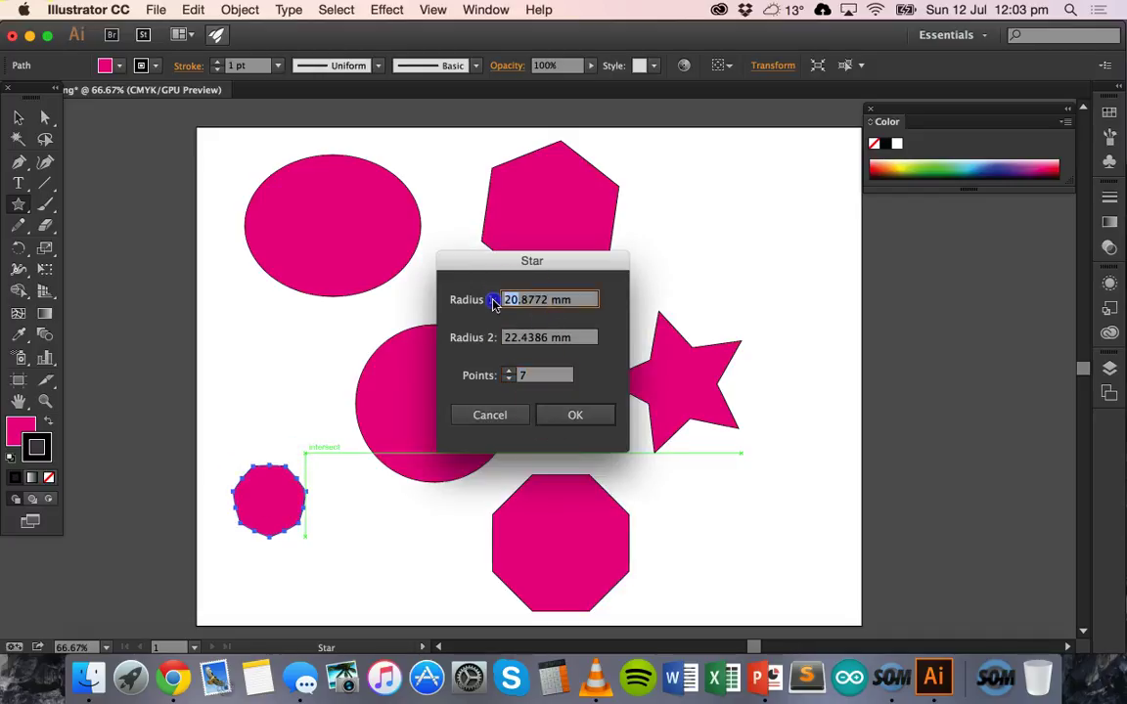
key(Return)
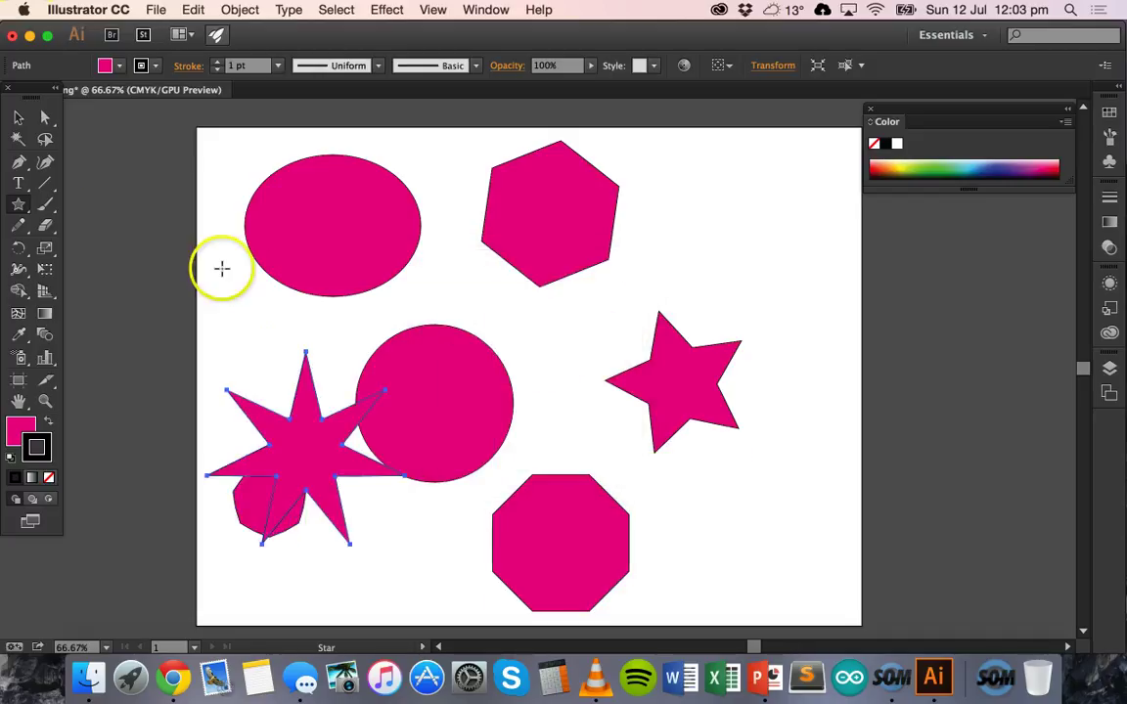
click(17, 117)
Step: Spread the stars, circle and octagon apart across the artboard
drag(302, 455, 341, 425)
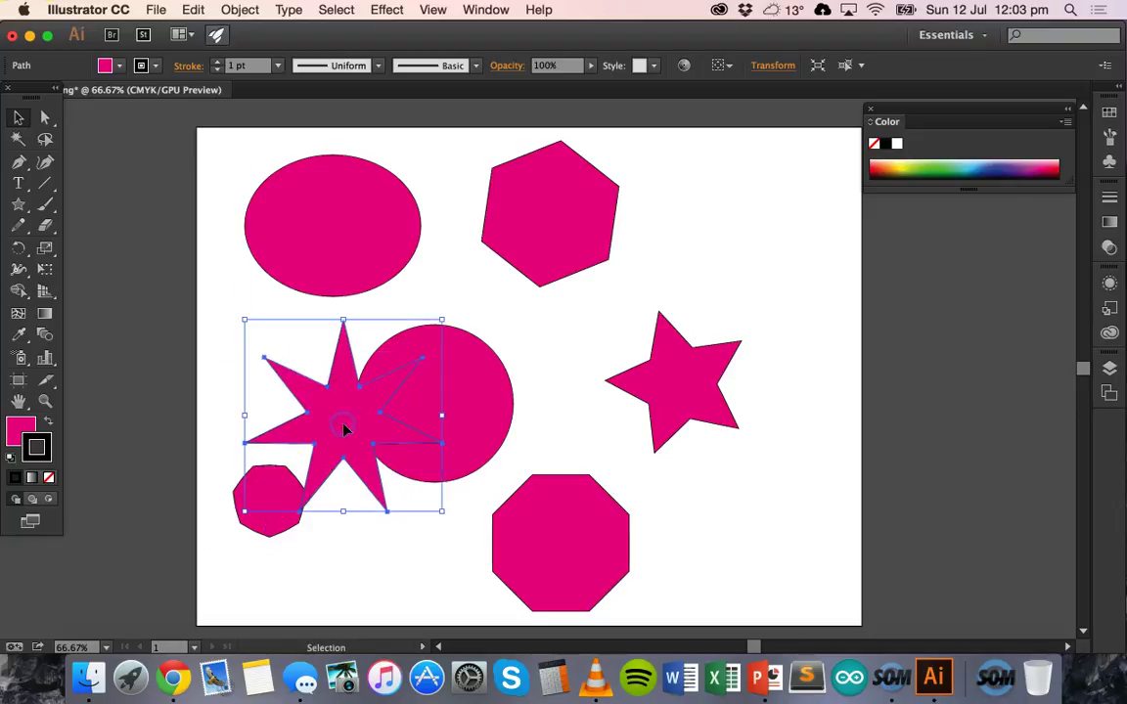
drag(277, 478, 278, 553)
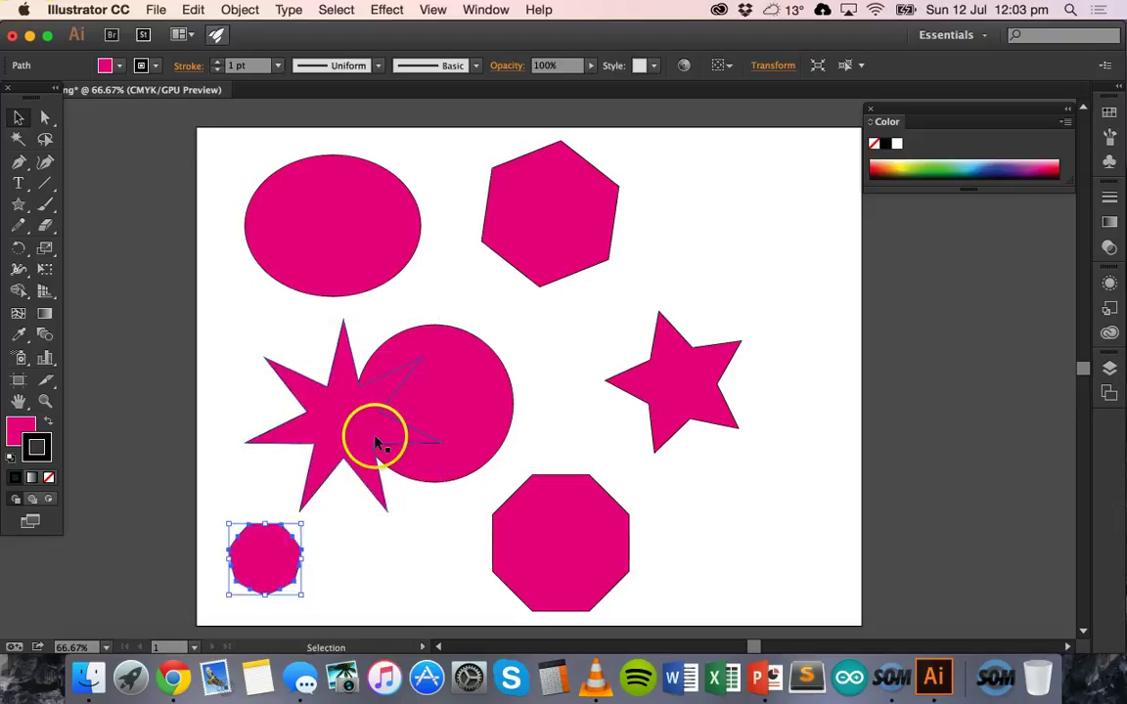
drag(459, 406, 545, 384)
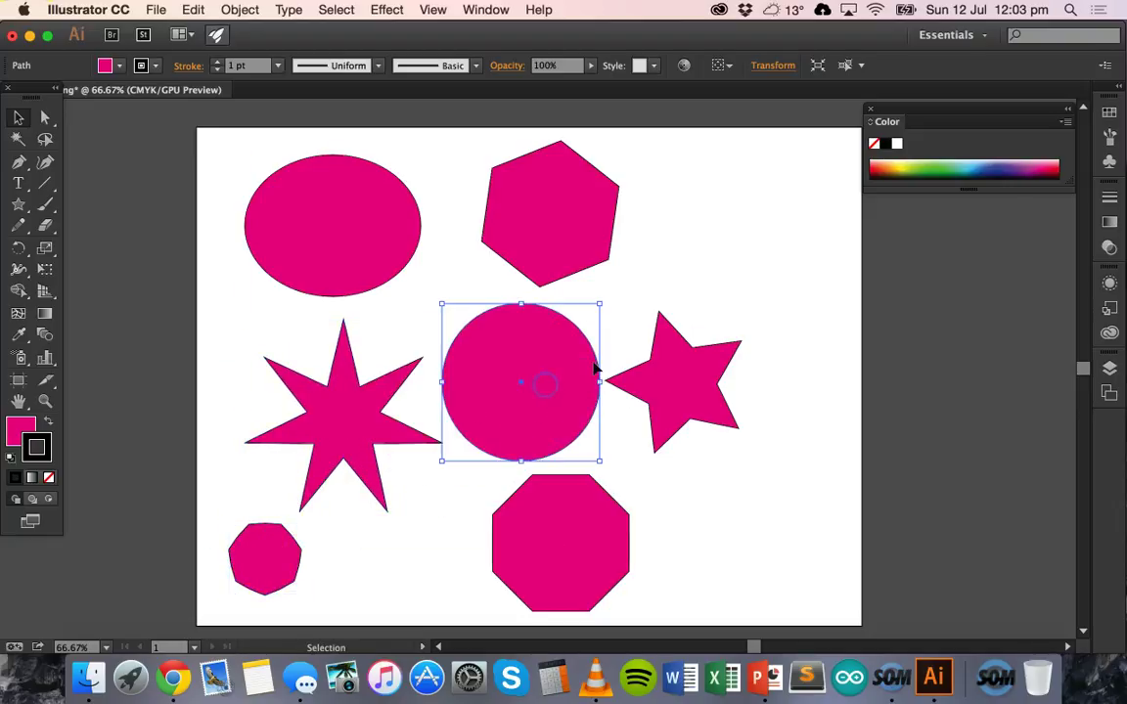
drag(697, 366, 774, 315)
drag(595, 543, 722, 543)
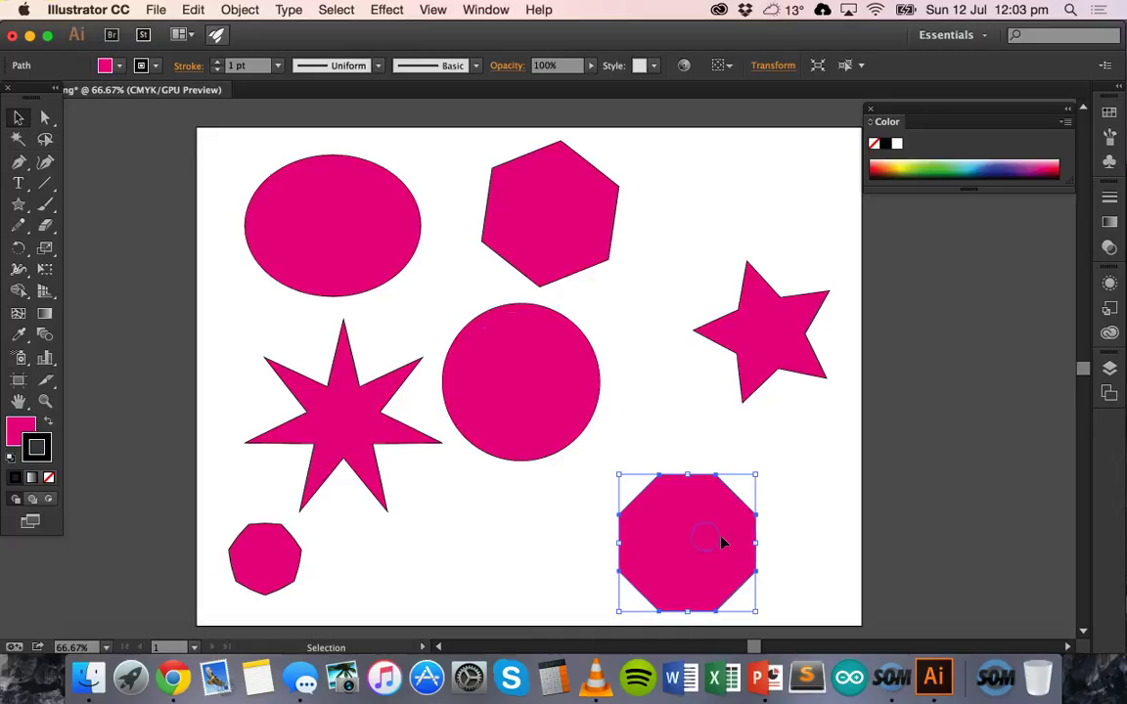
click(163, 208)
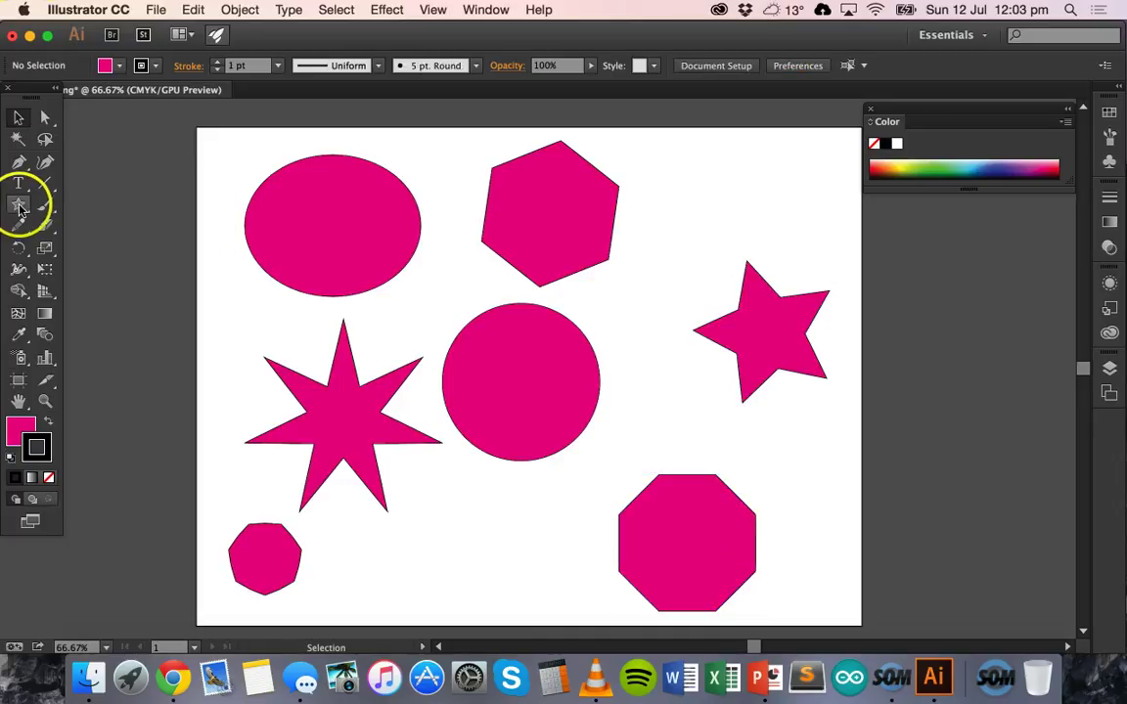
Step: Draw a small pink rounded rectangle near the top right, then select all shapes
drag(22, 208, 82, 226)
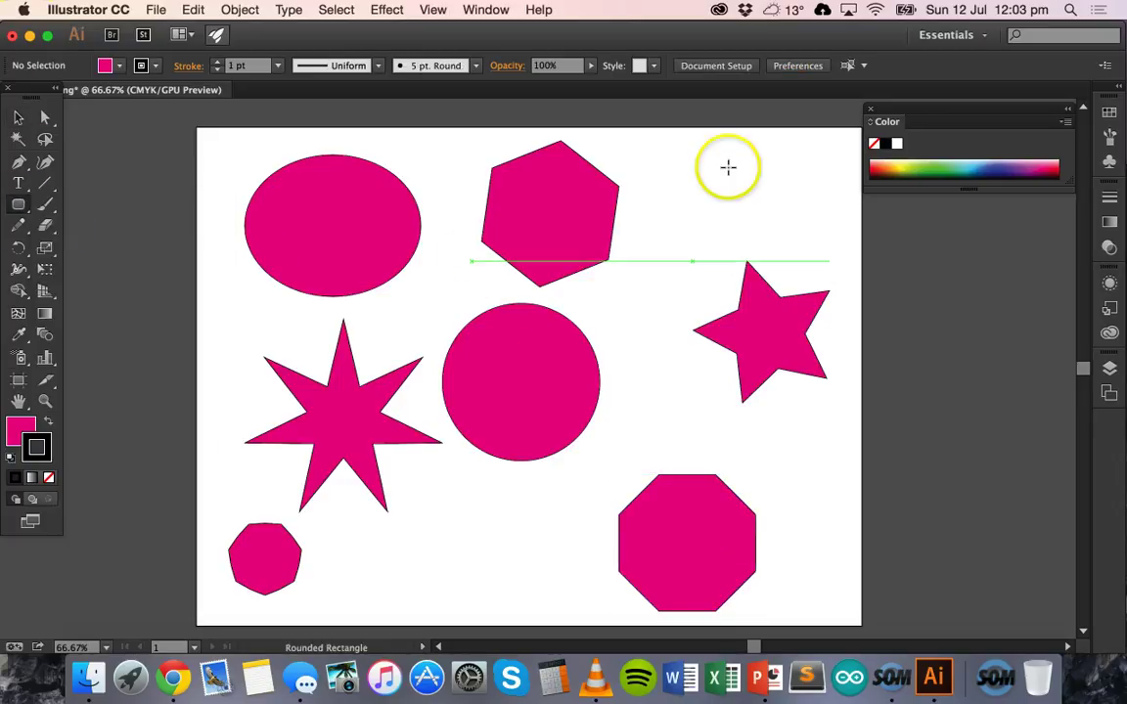
drag(685, 154, 741, 190)
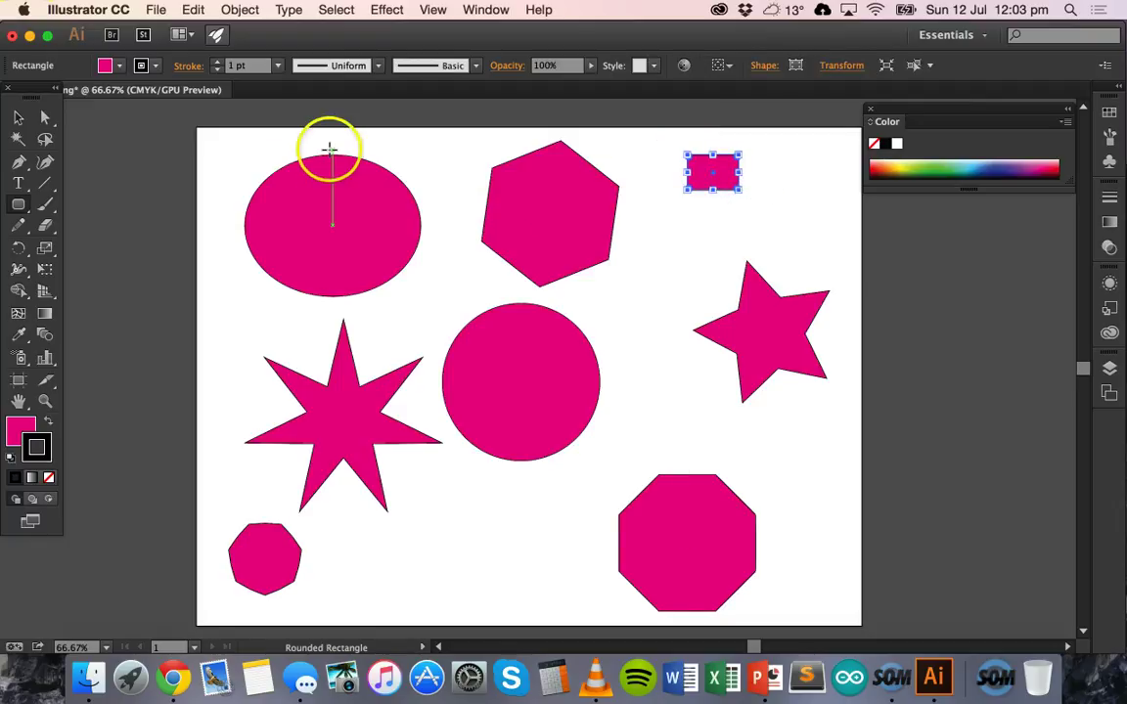
click(18, 117)
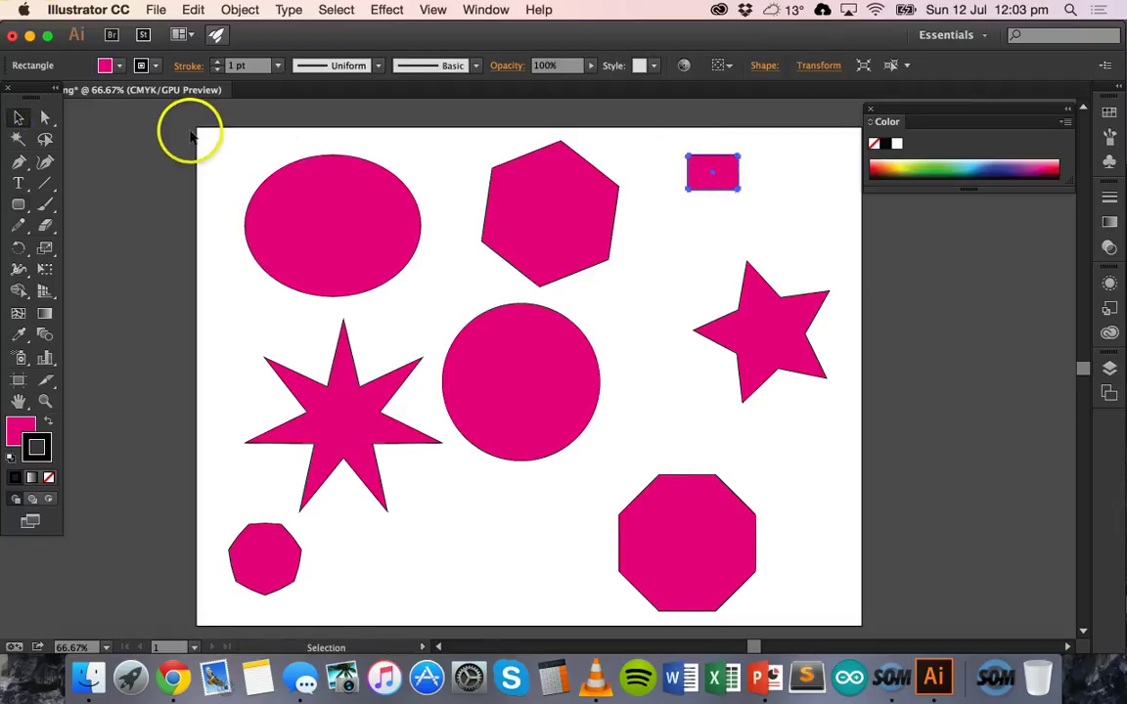
click(191, 137)
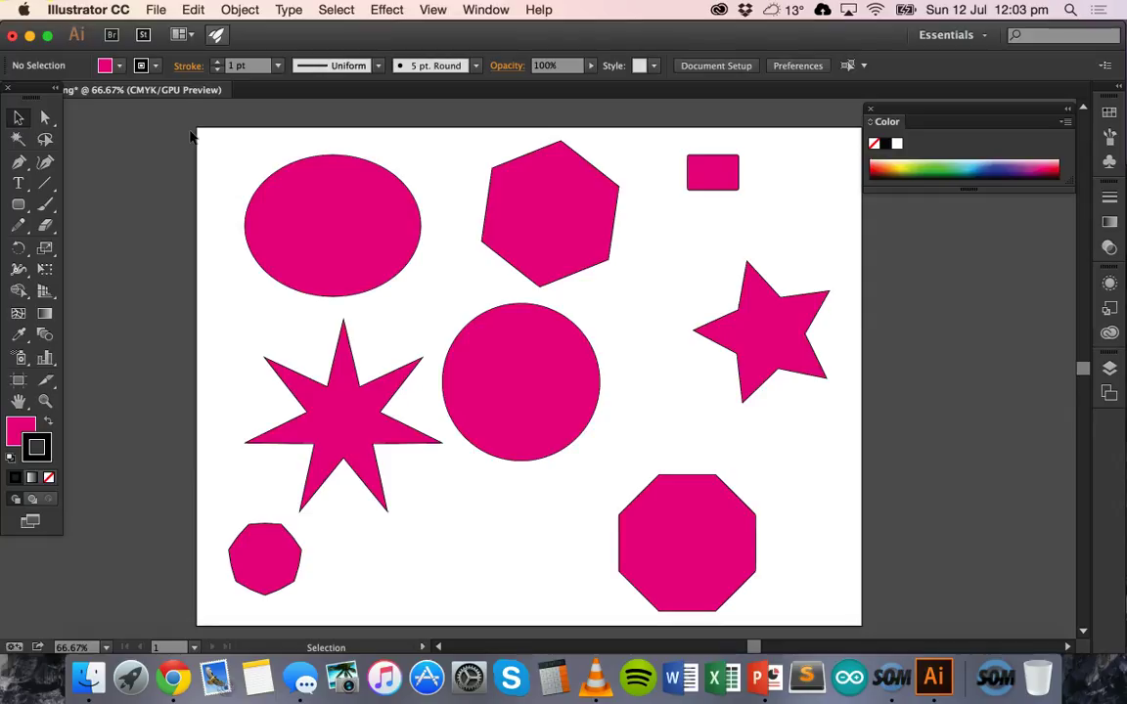
key(super+a)
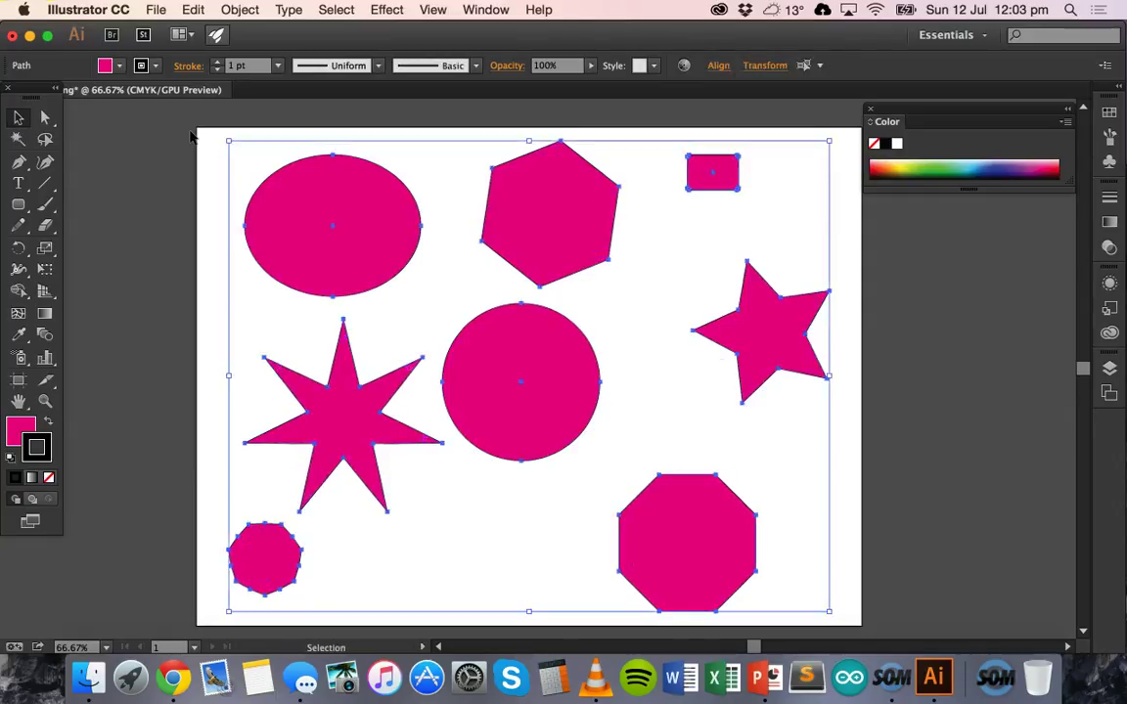
Step: Delete all shapes and draw a diagonal navy line with a 5 pt stroke
key(Delete)
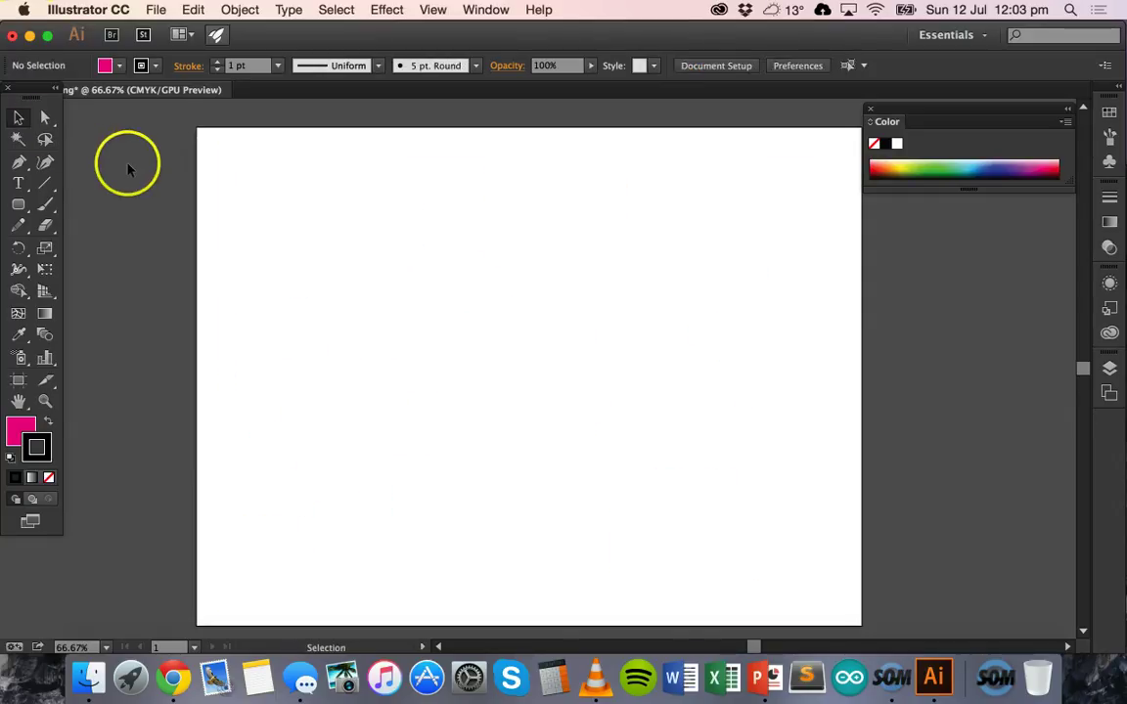
click(45, 183)
drag(436, 202, 580, 373)
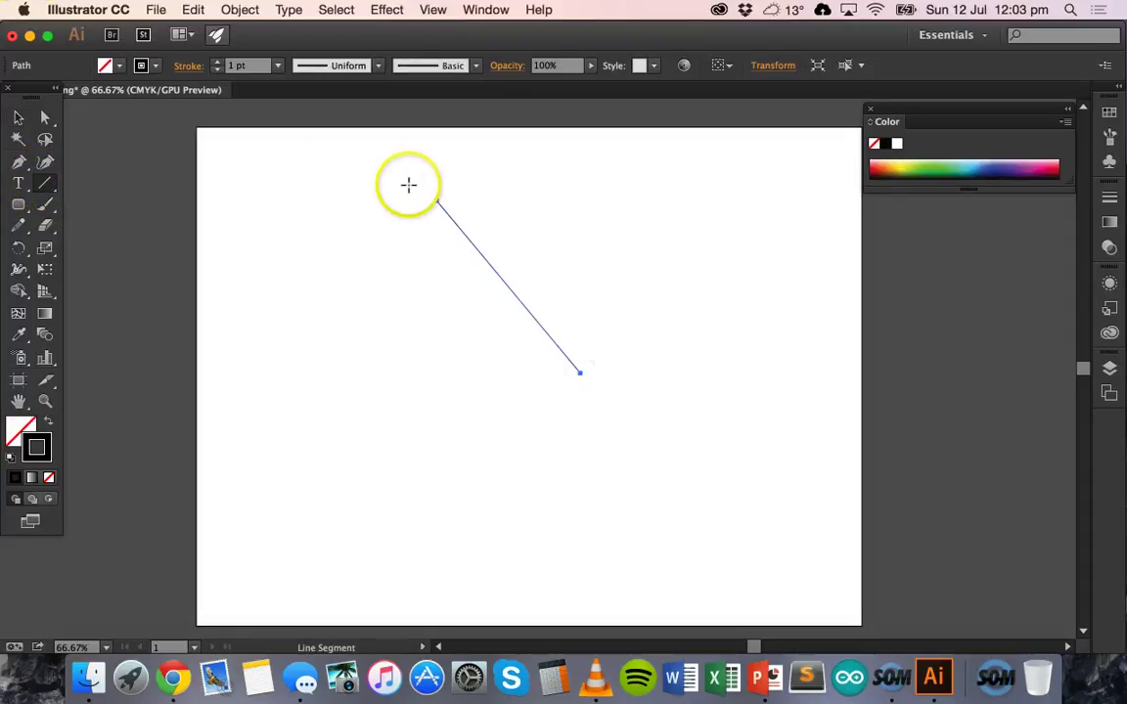
click(151, 65)
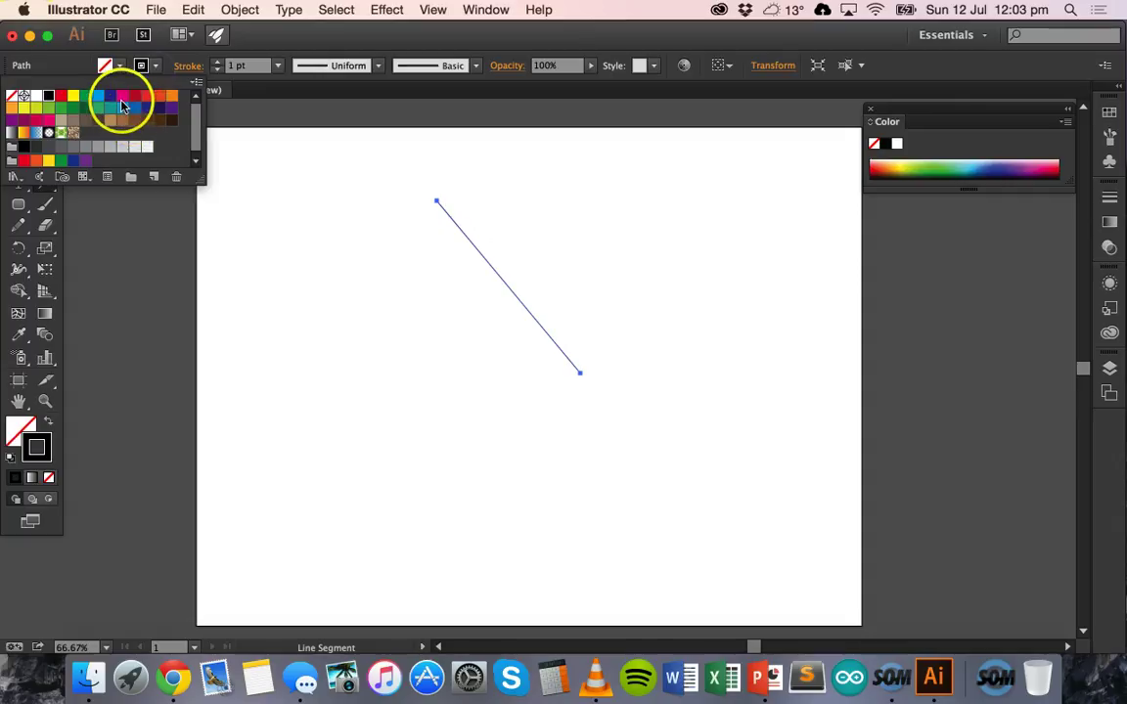
click(223, 64)
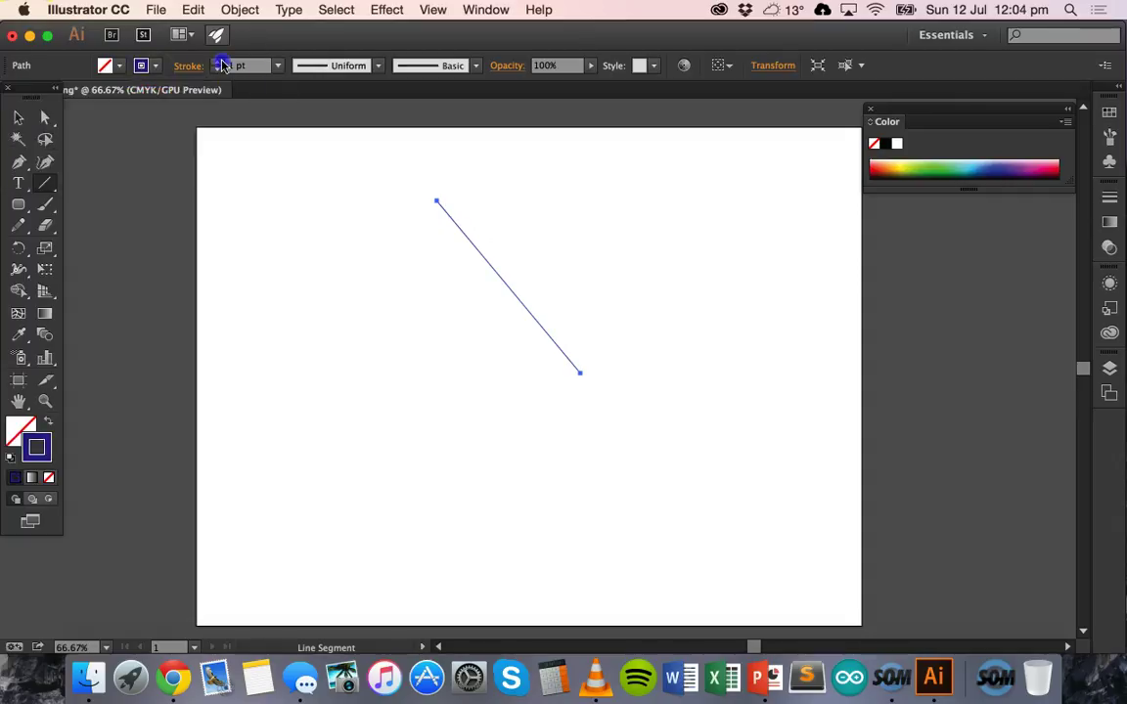
Step: Draw a second diagonal line and a vertical line, then inspect brush and width profile options
drag(263, 271, 459, 384)
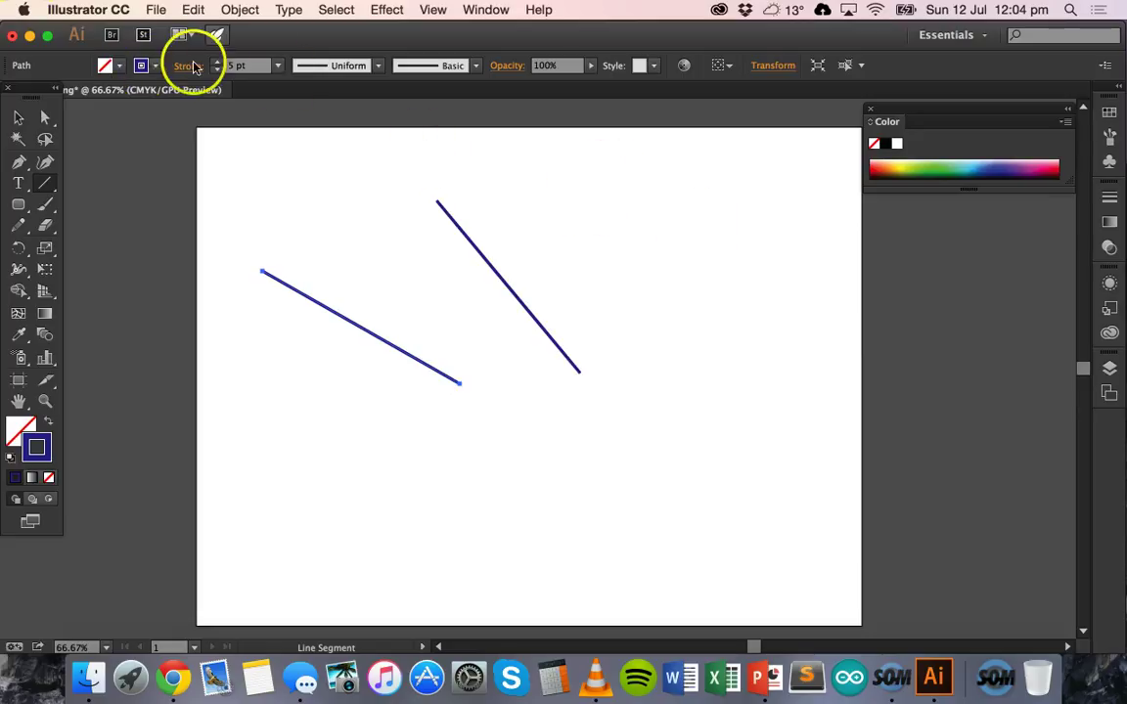
drag(689, 194, 689, 342)
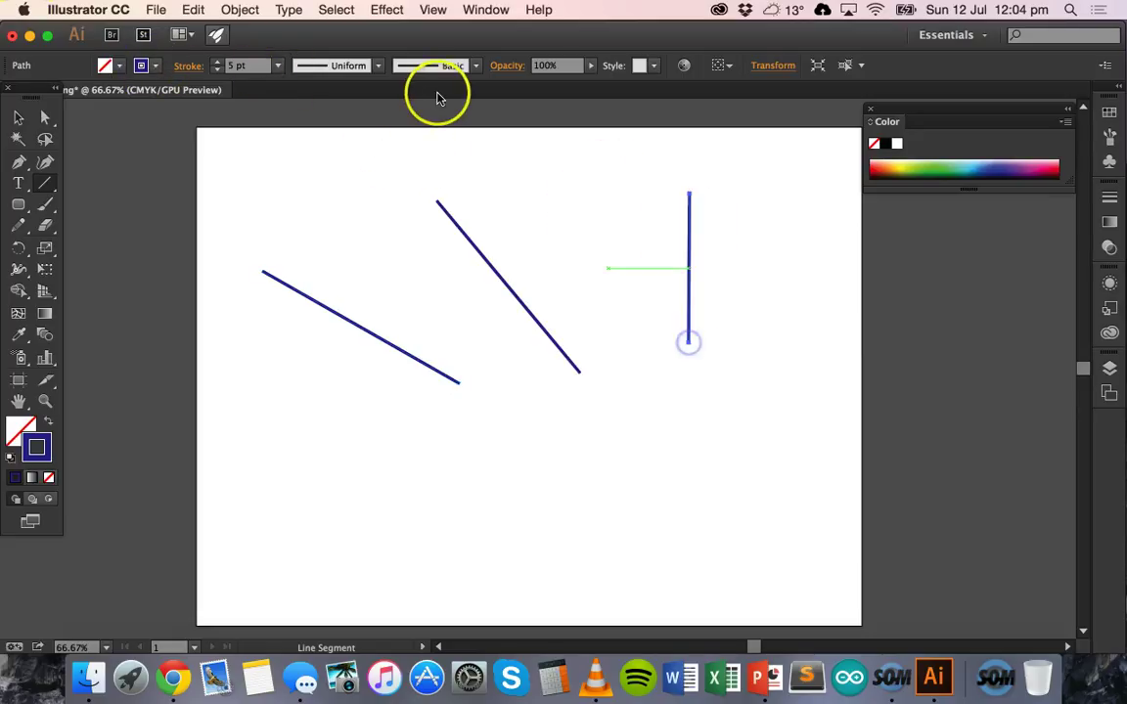
click(475, 66)
click(476, 68)
click(377, 66)
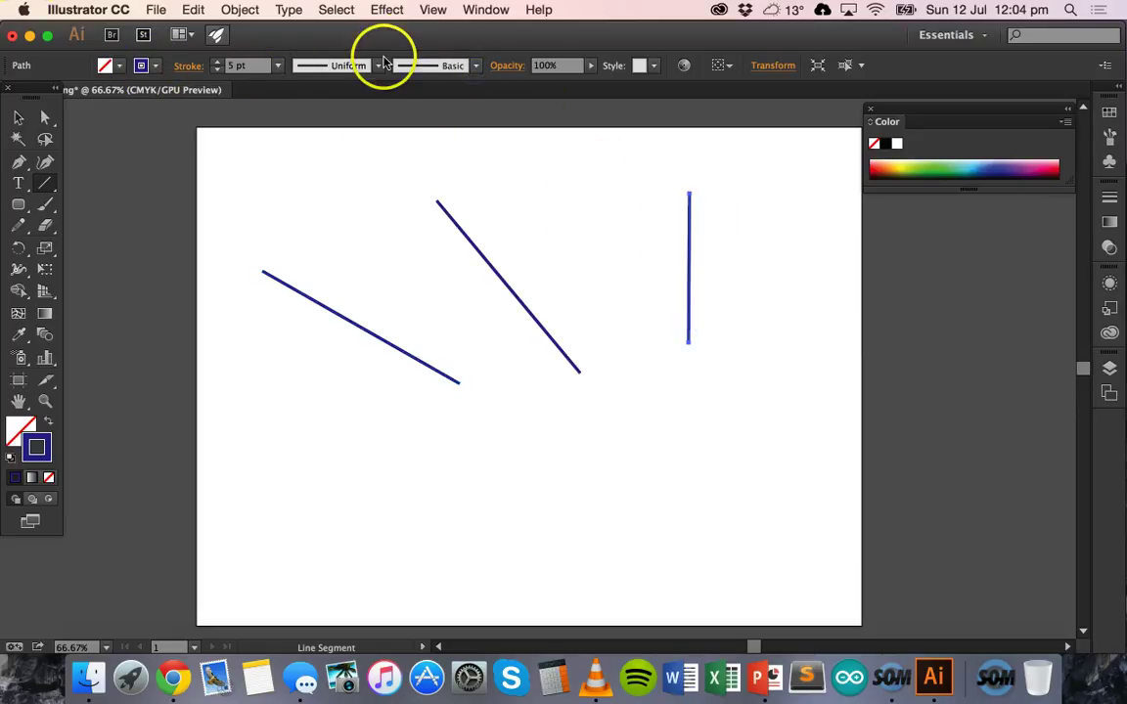
click(378, 66)
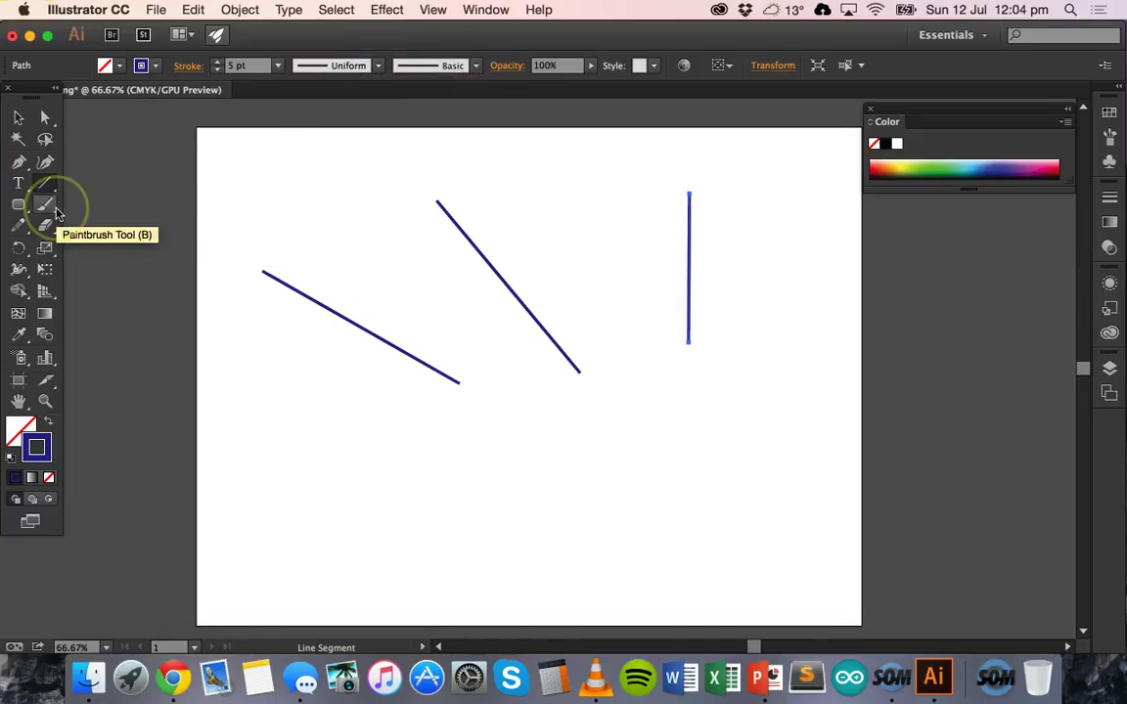
Step: Paint a curving stroke on the left and a wavy stroke across the lower middle
click(54, 209)
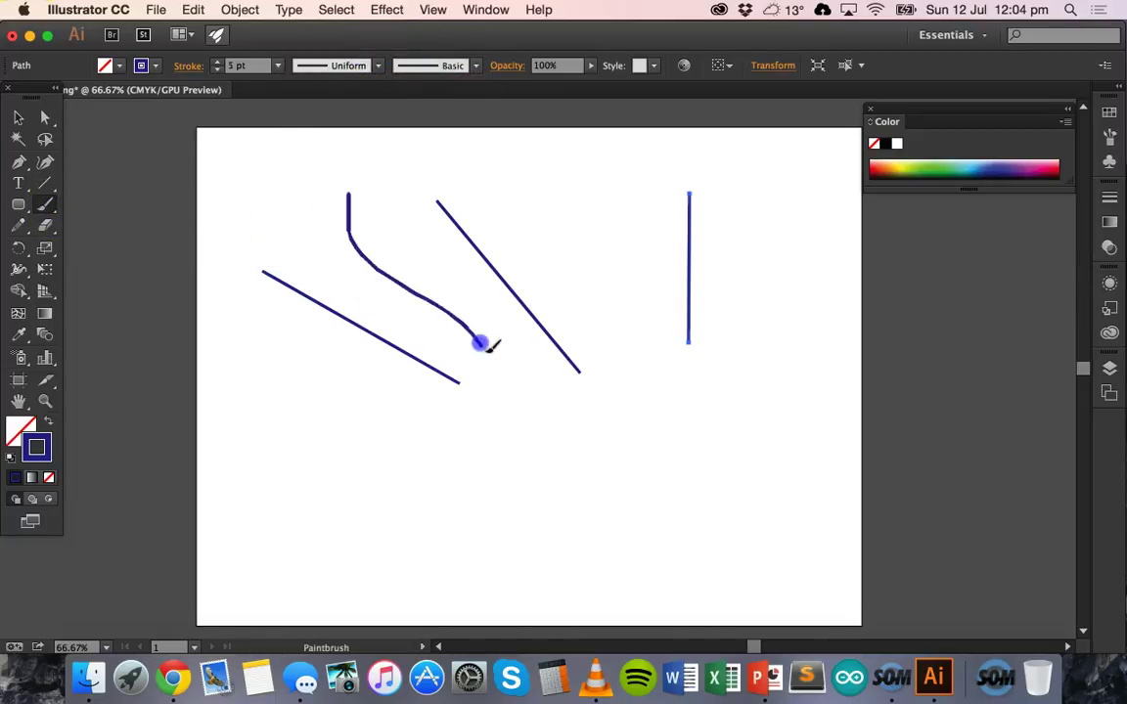
drag(242, 313, 345, 416)
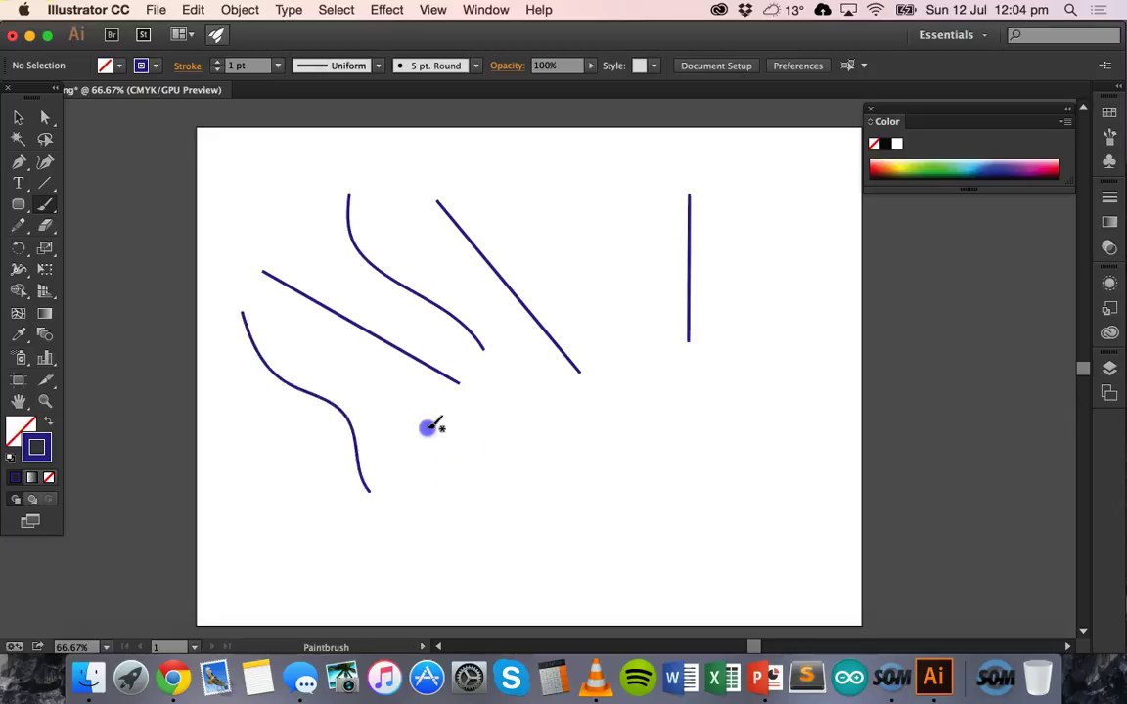
mouse_move(427, 426)
mouse_down()
mouse_move(501, 499)
mouse_move(670, 469)
mouse_move(693, 505)
mouse_up()
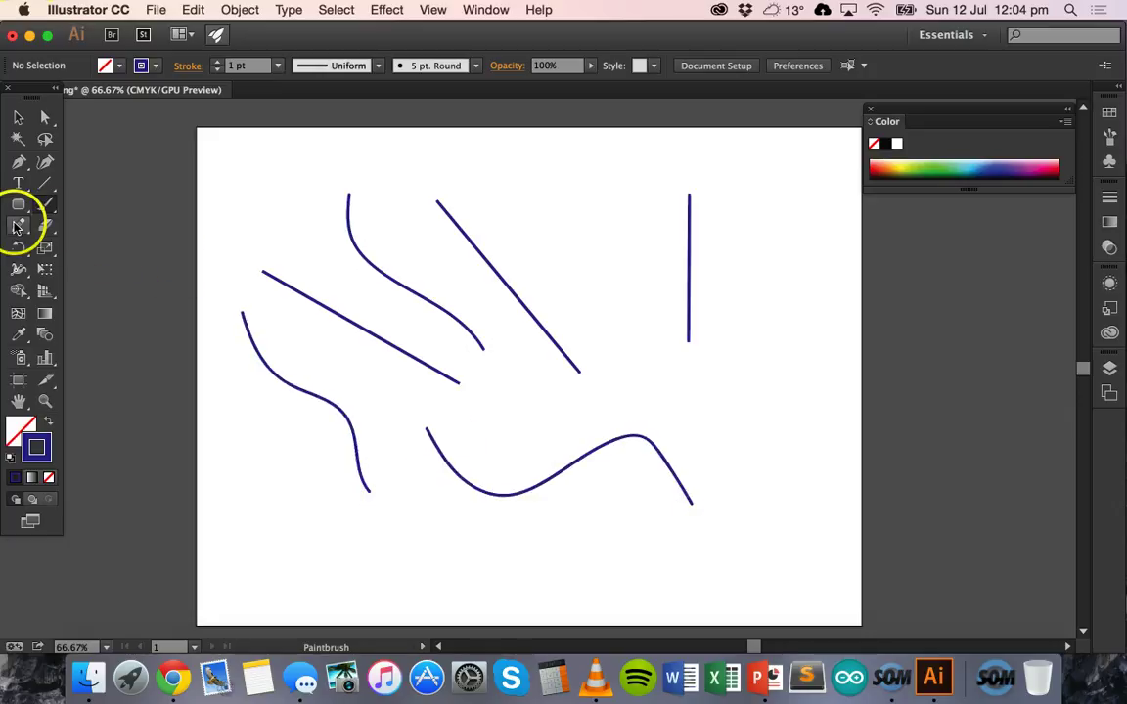
Step: Draw two thin pencil curves: one at the bottom left and an S-curve on the right
click(18, 226)
mouse_move(254, 499)
mouse_down()
mouse_move(386, 518)
mouse_move(445, 565)
mouse_up()
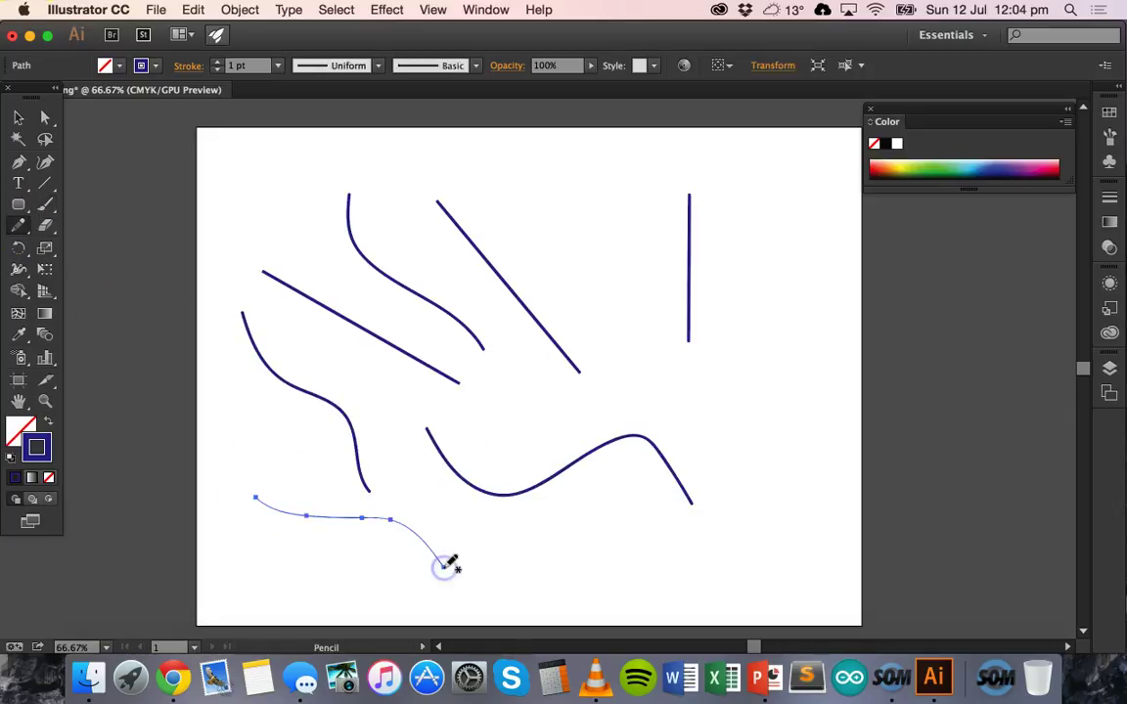
drag(753, 296, 748, 367)
drag(829, 485, 830, 489)
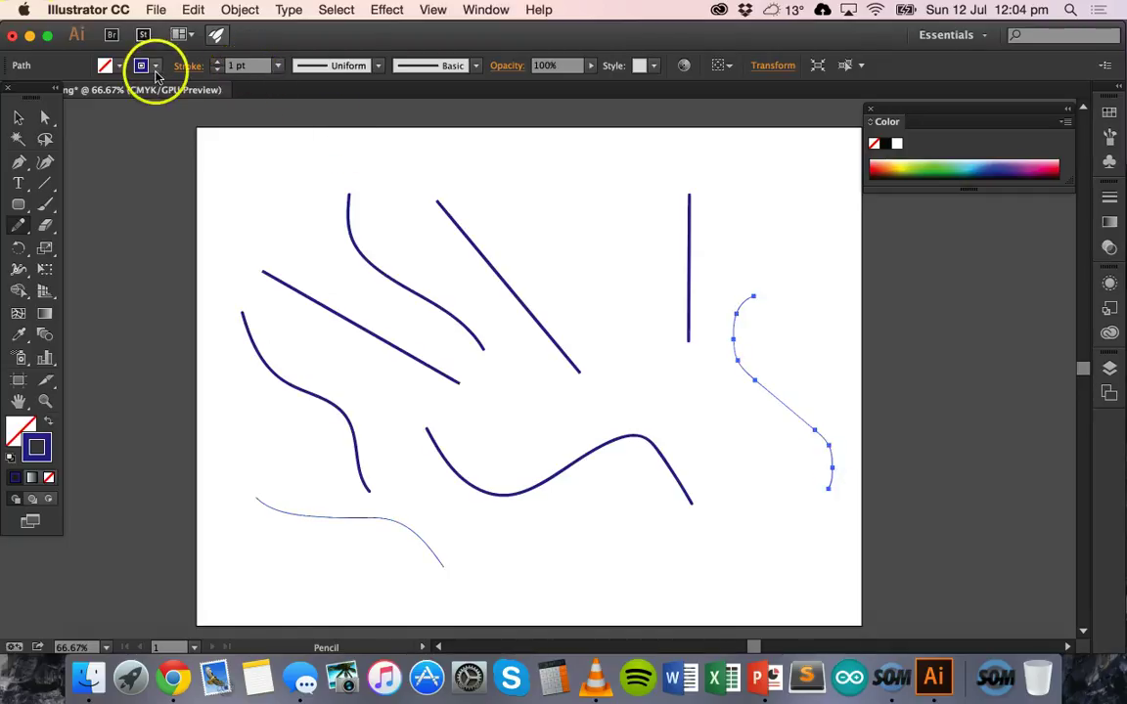
Step: Erase several gaps into the thin S-curve on the right with the Eraser
click(45, 224)
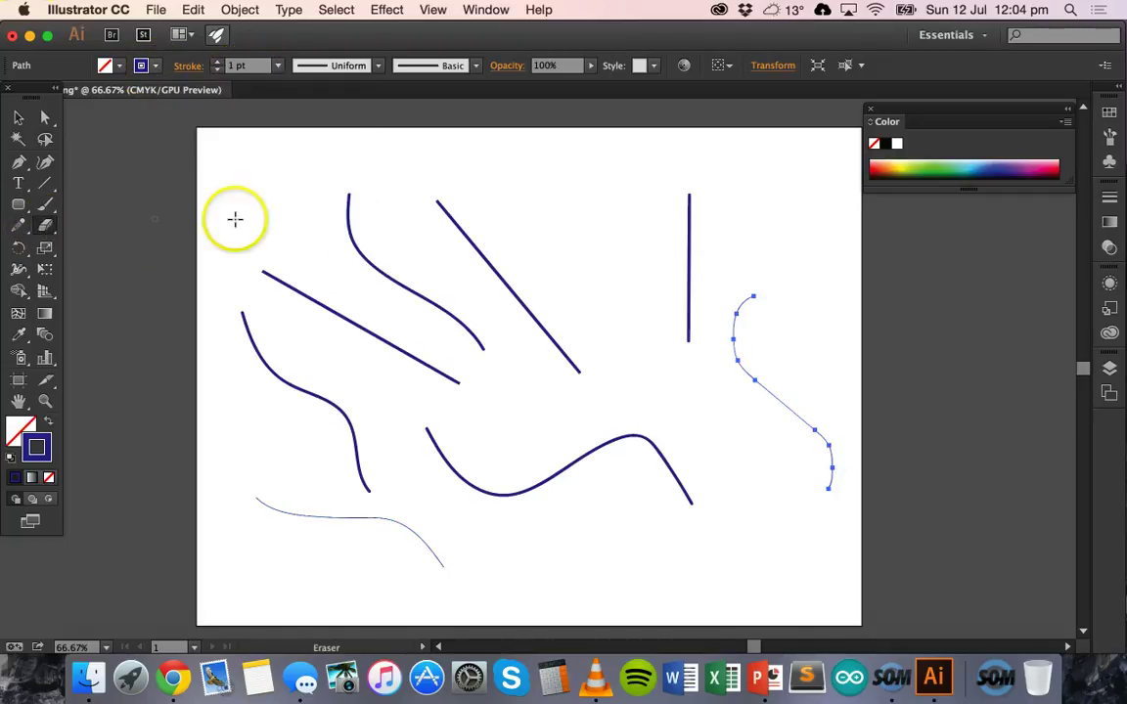
mouse_move(363, 238)
mouse_down()
mouse_move(339, 257)
mouse_move(397, 300)
mouse_up()
mouse_move(508, 420)
mouse_down()
mouse_move(559, 463)
mouse_move(528, 487)
mouse_up()
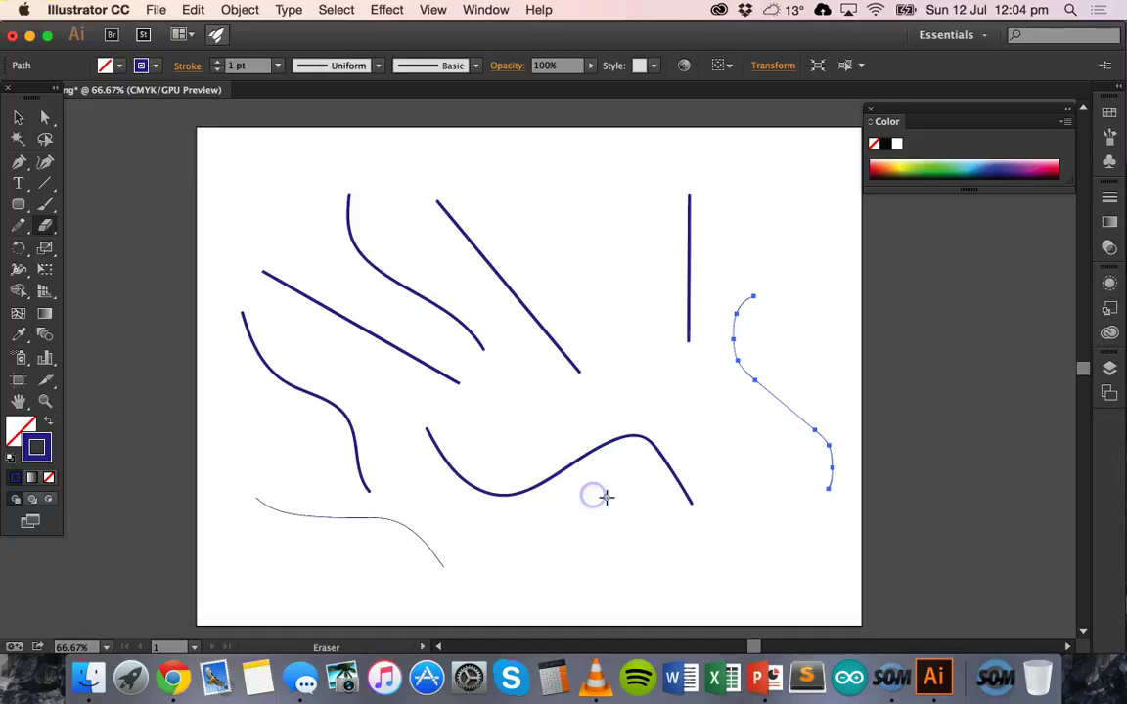
click(55, 234)
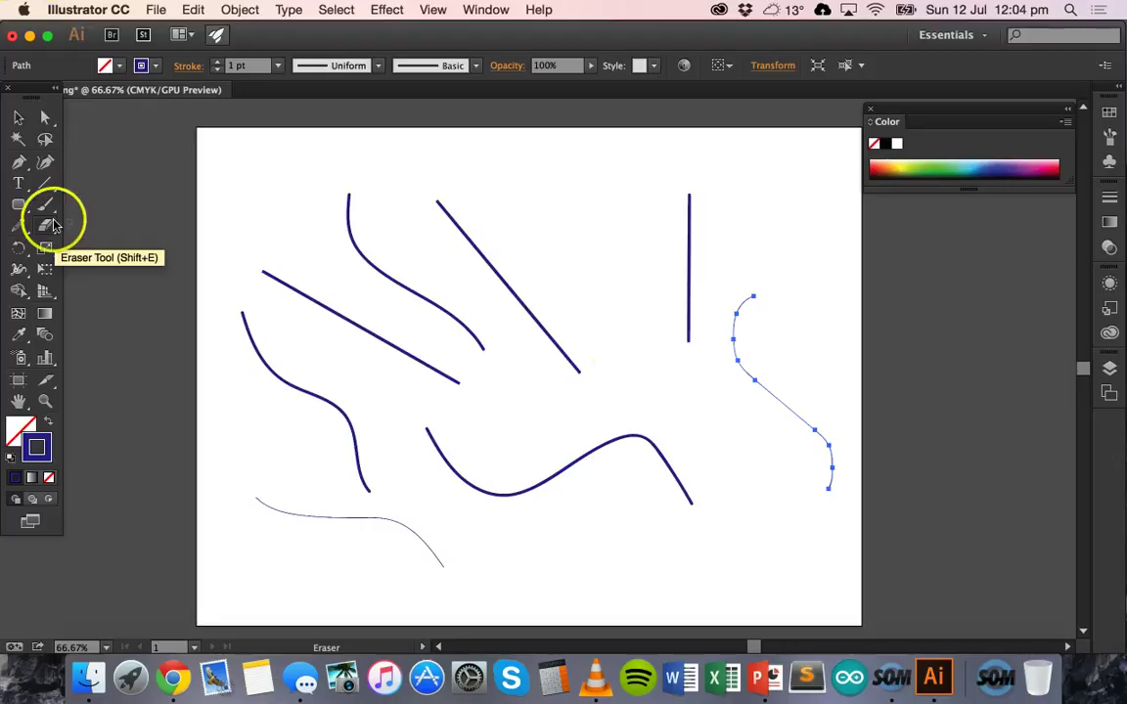
click(806, 394)
drag(767, 372, 736, 401)
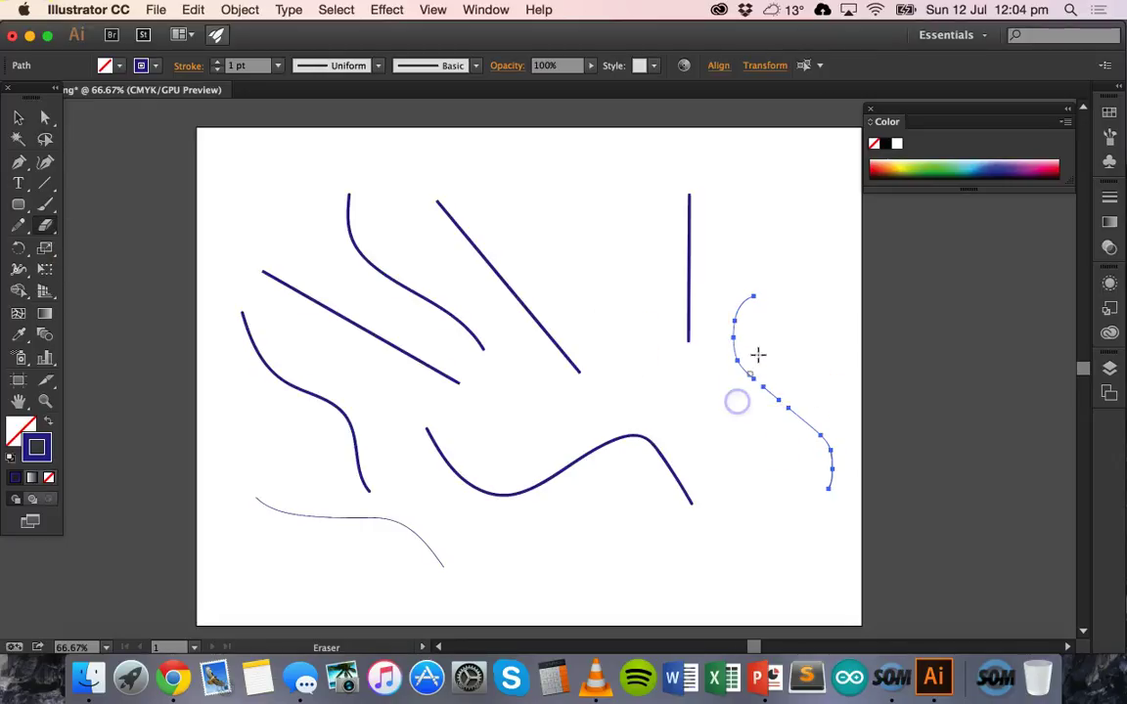
click(730, 312)
mouse_move(795, 358)
mouse_down()
mouse_move(726, 344)
mouse_move(746, 307)
mouse_move(818, 448)
mouse_move(815, 412)
mouse_up()
click(847, 460)
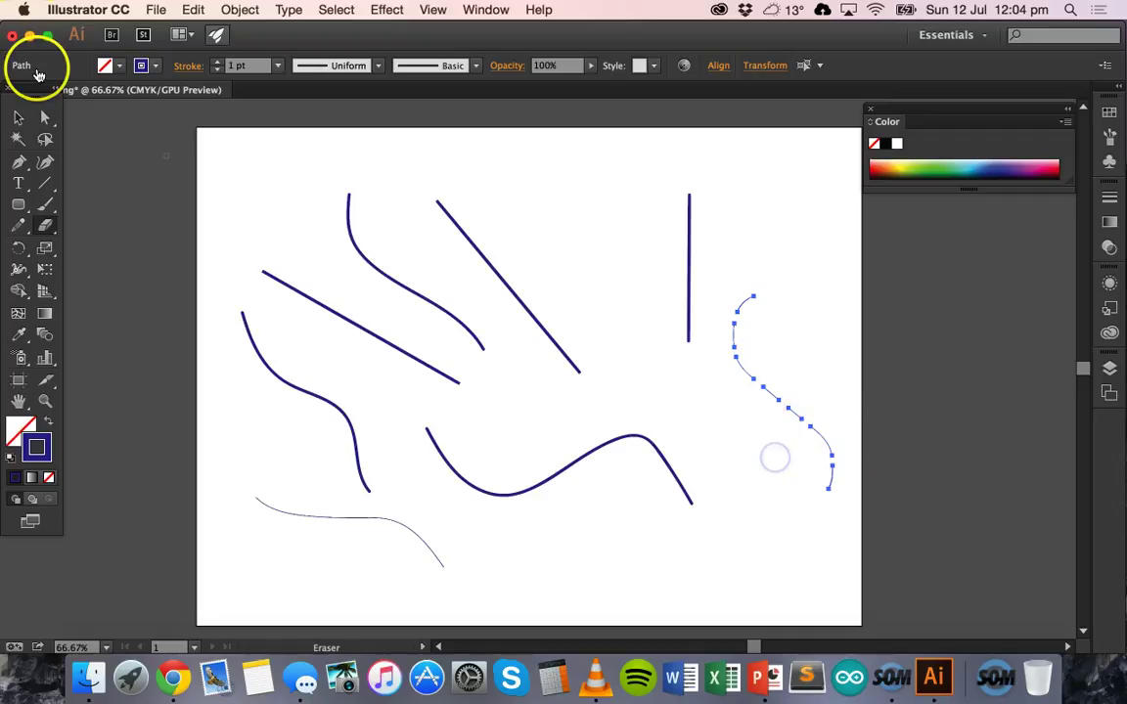
Step: Select the thick diagonal line and erase gaps along its length
click(19, 117)
click(460, 234)
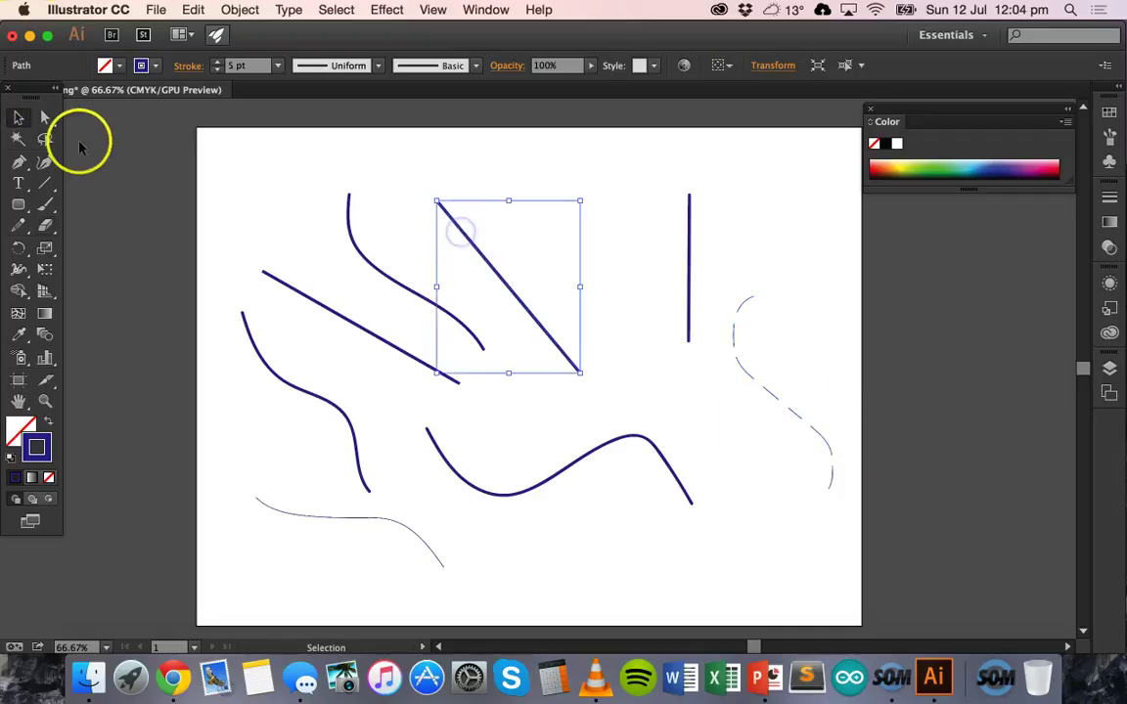
click(46, 226)
drag(498, 242, 455, 255)
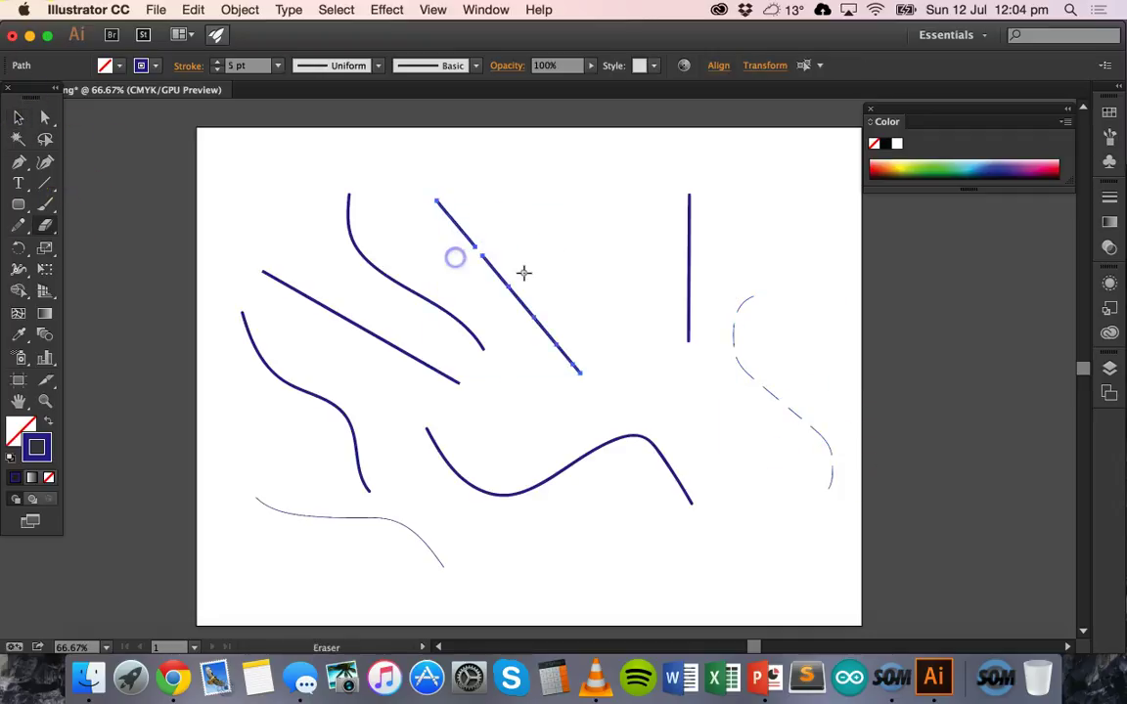
drag(523, 272, 499, 295)
drag(445, 191, 418, 235)
mouse_move(490, 254)
mouse_down()
mouse_move(434, 231)
mouse_move(421, 191)
mouse_move(529, 314)
mouse_move(452, 205)
mouse_move(585, 333)
mouse_move(381, 259)
mouse_move(505, 304)
mouse_move(449, 262)
mouse_move(56, 228)
mouse_up()
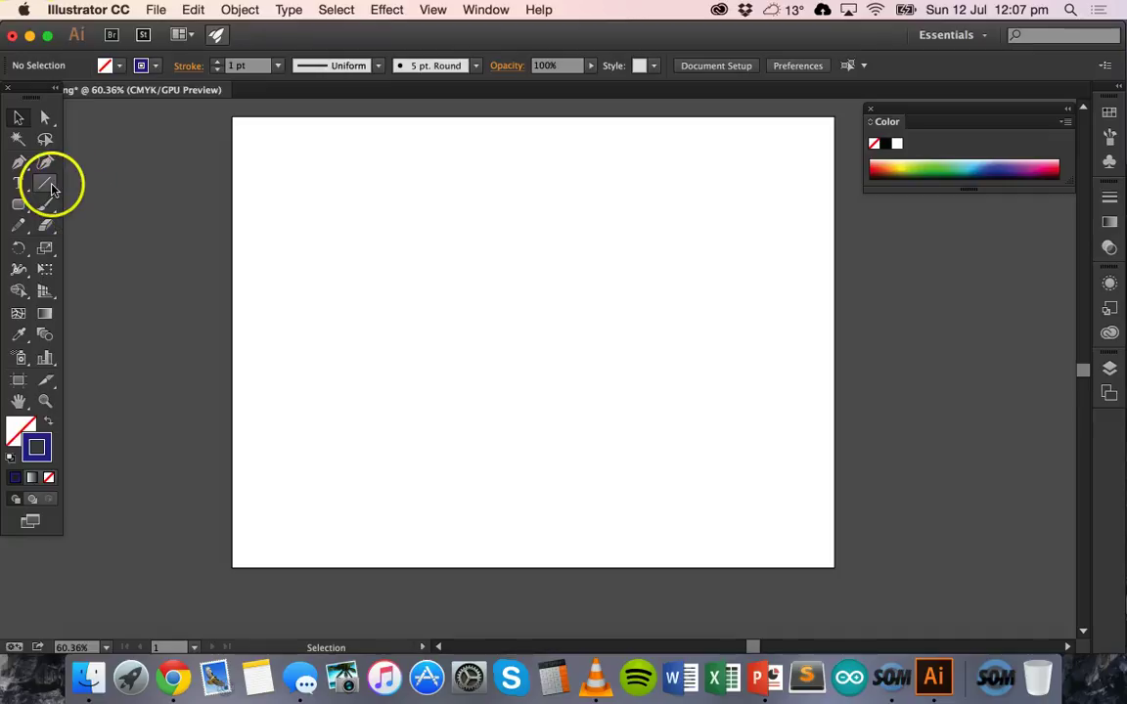
Step: Draw a diagonal line toward the centre and add anchor points along it, removing one extra
click(46, 184)
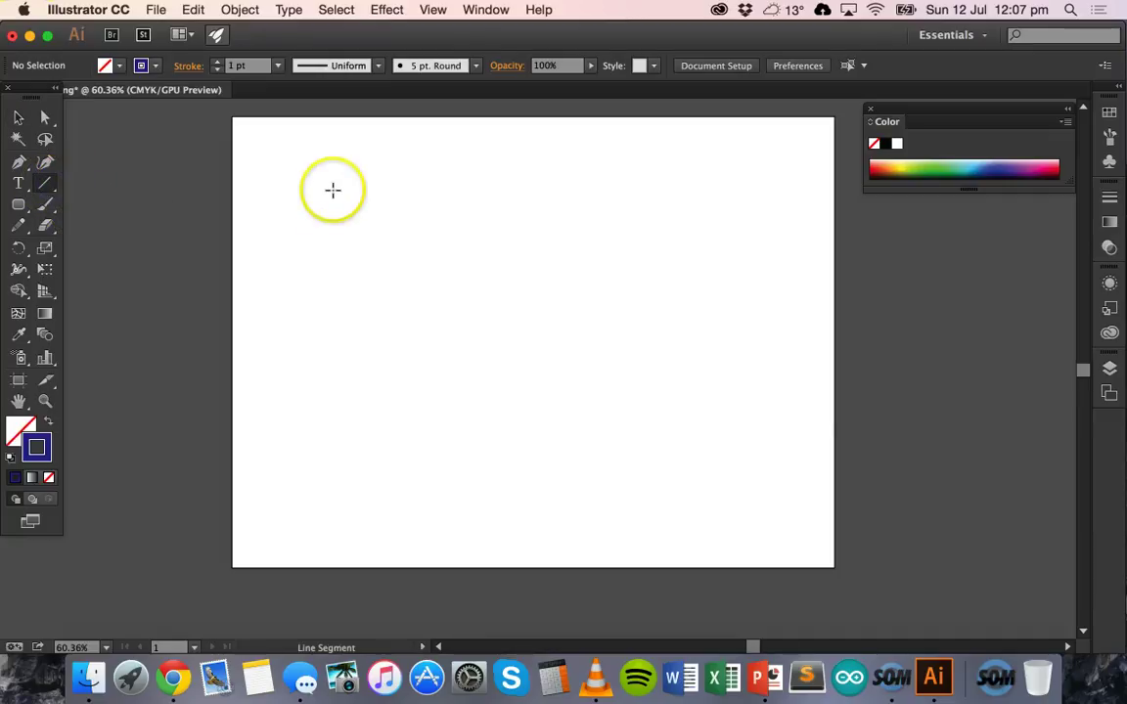
drag(332, 189, 631, 432)
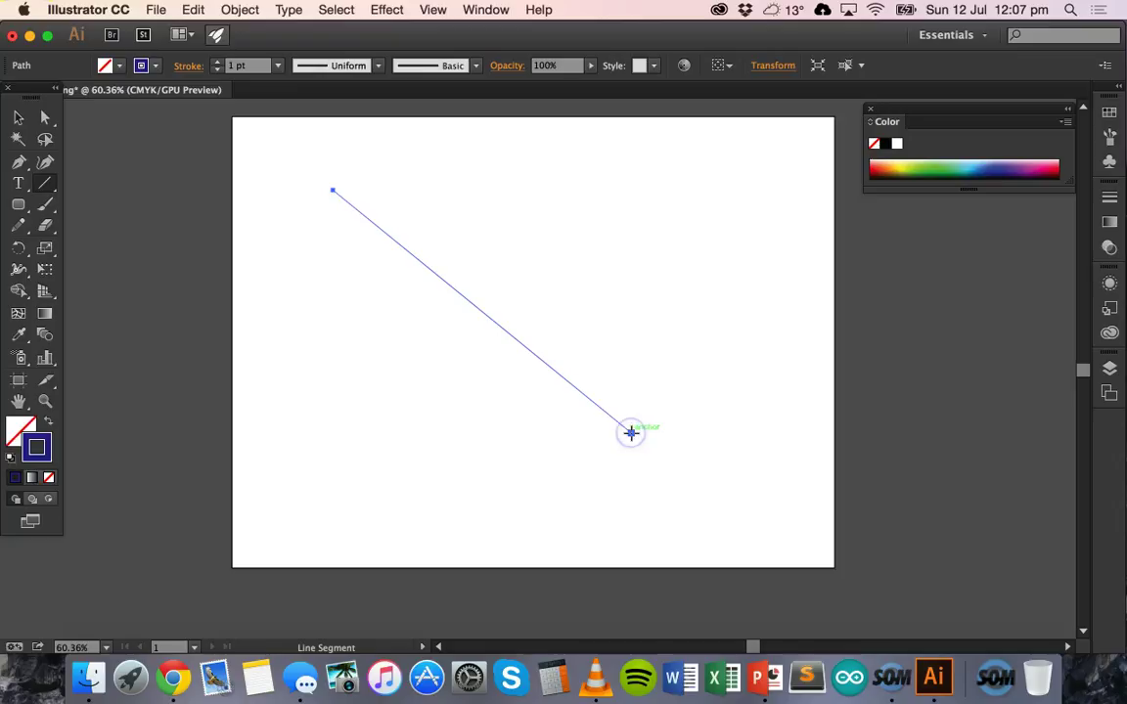
click(19, 165)
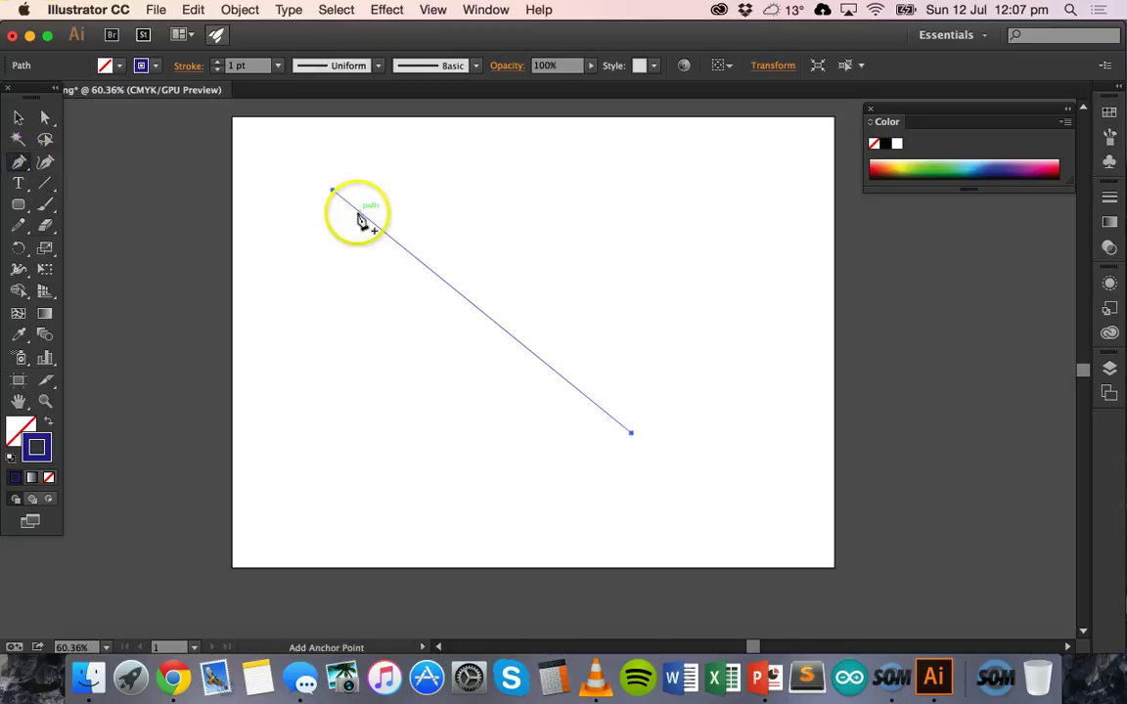
click(360, 212)
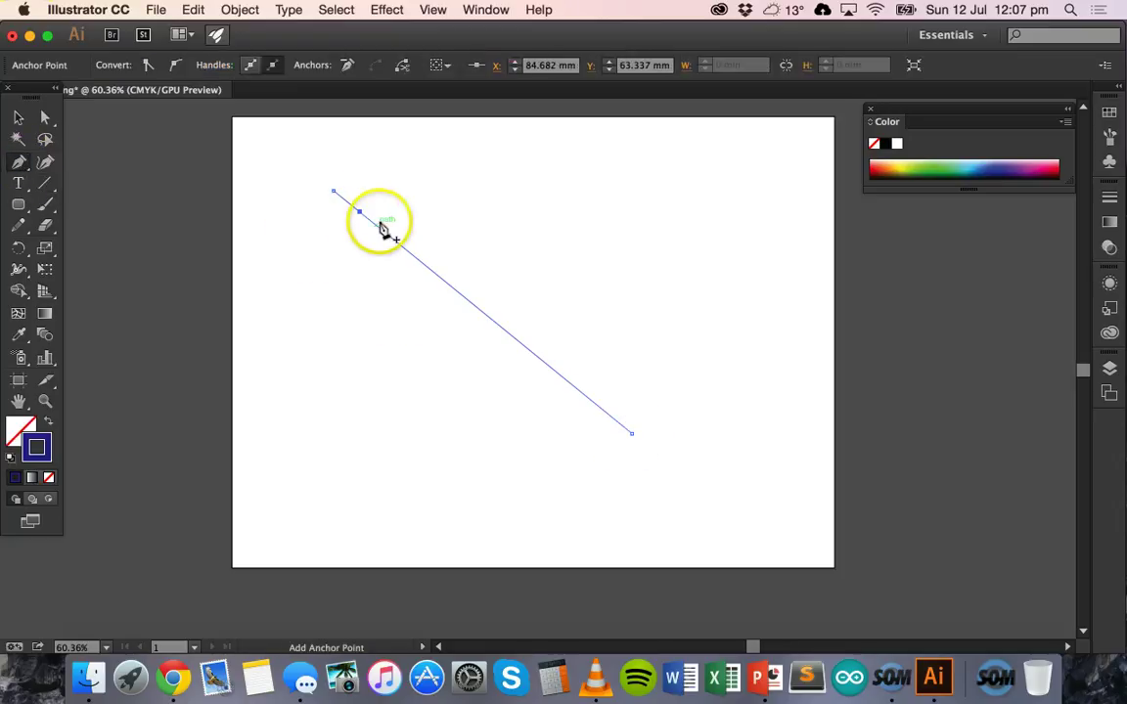
click(424, 264)
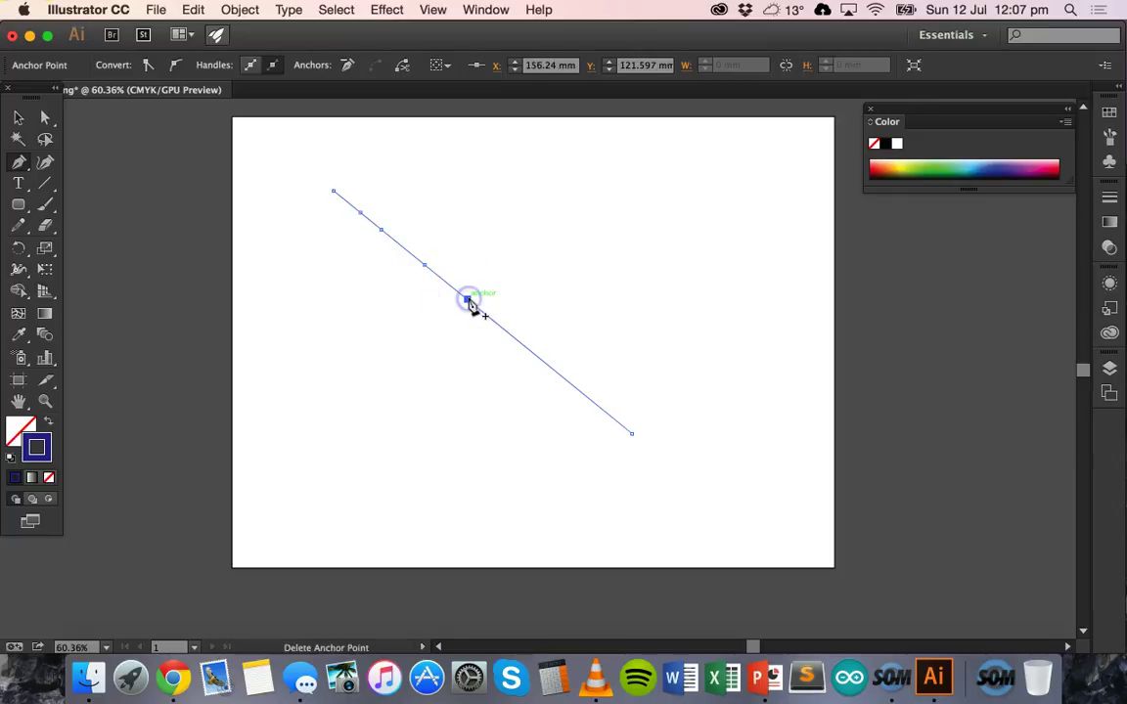
click(515, 338)
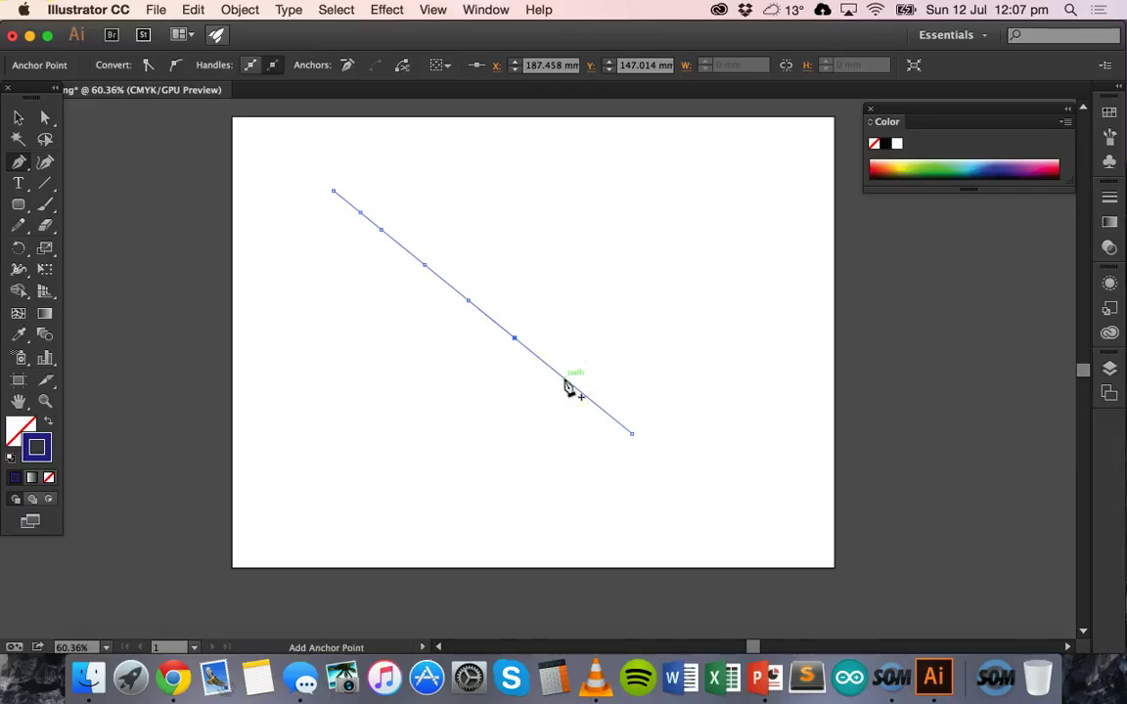
drag(565, 382, 514, 341)
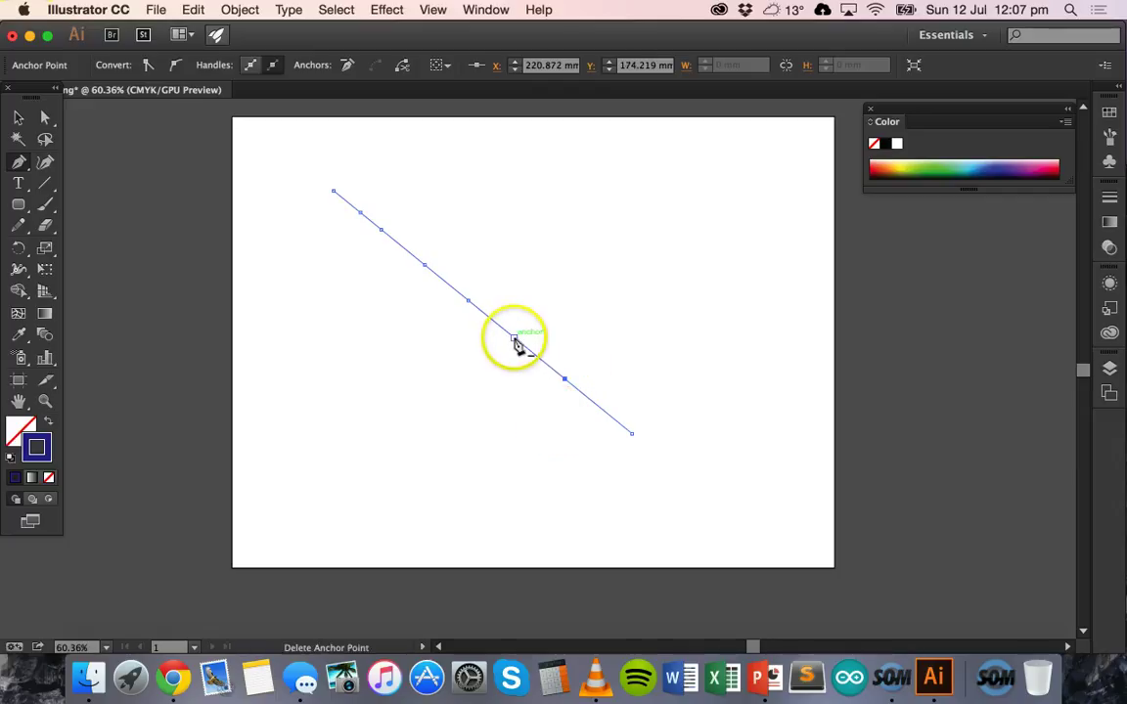
click(467, 300)
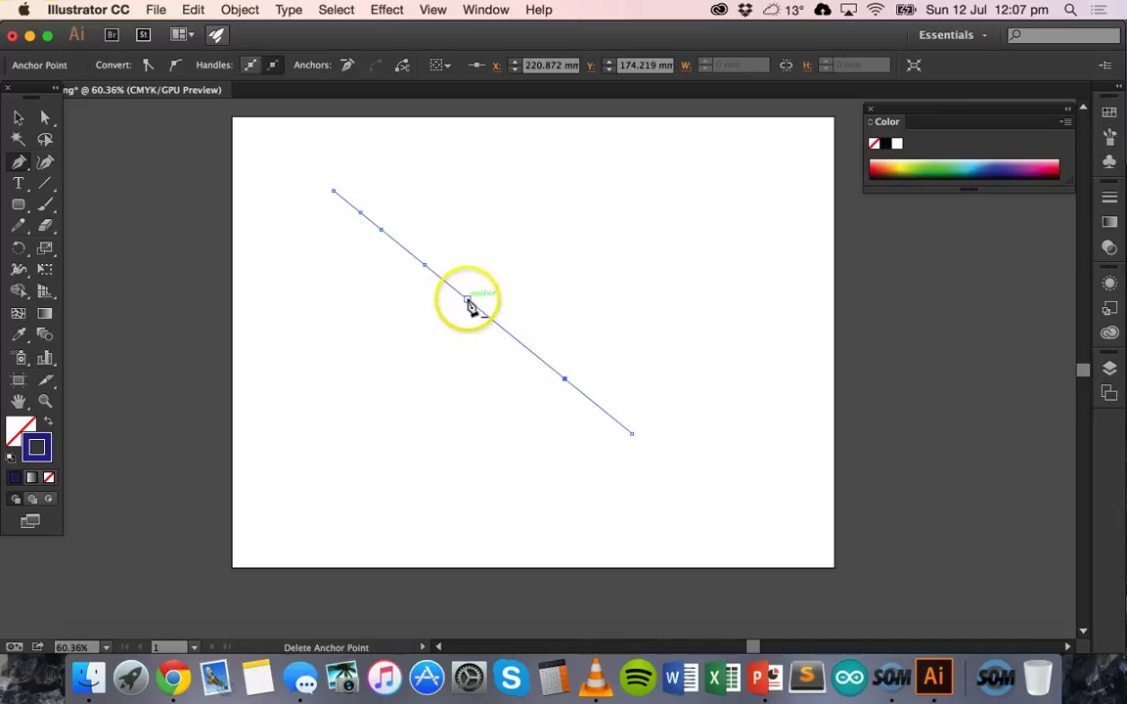
click(479, 311)
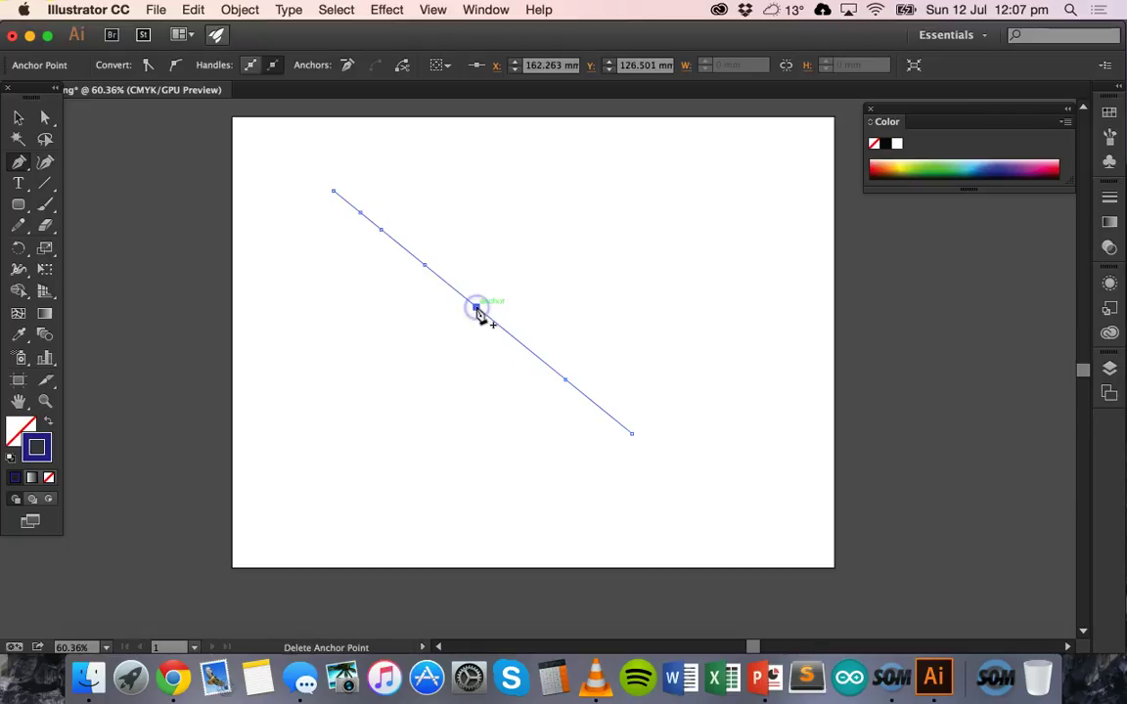
Step: Cut the diagonal line at two anchors with the Scissors and delete the short middle piece
click(53, 227)
drag(53, 227, 119, 253)
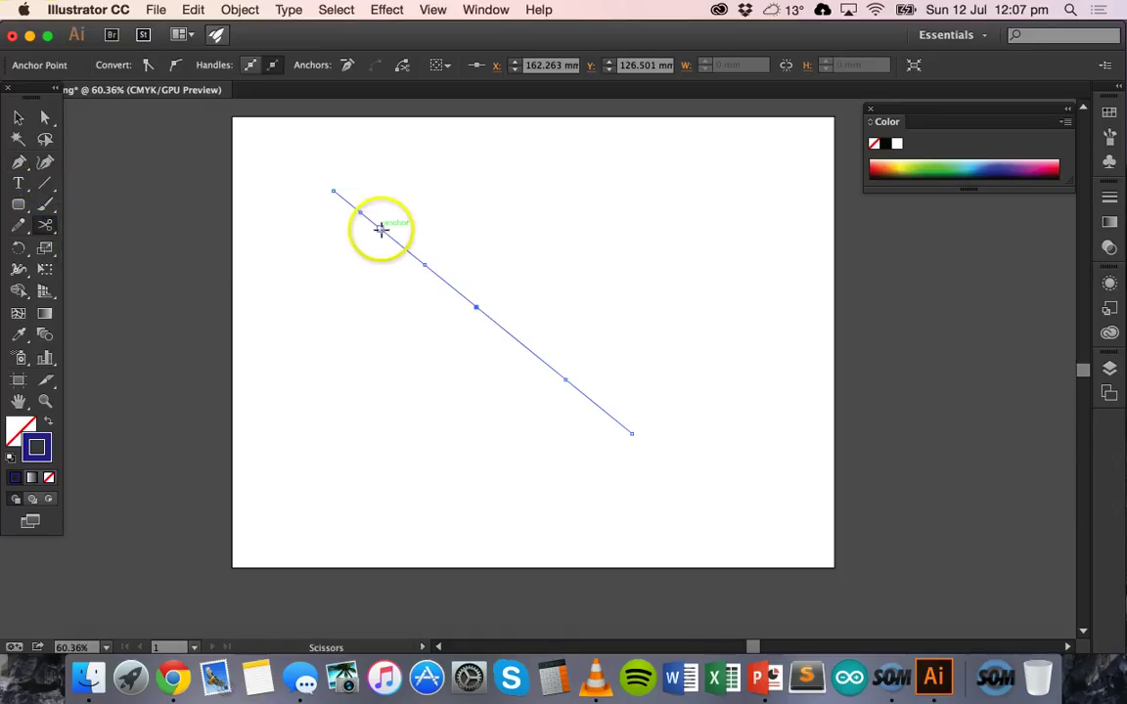
click(426, 263)
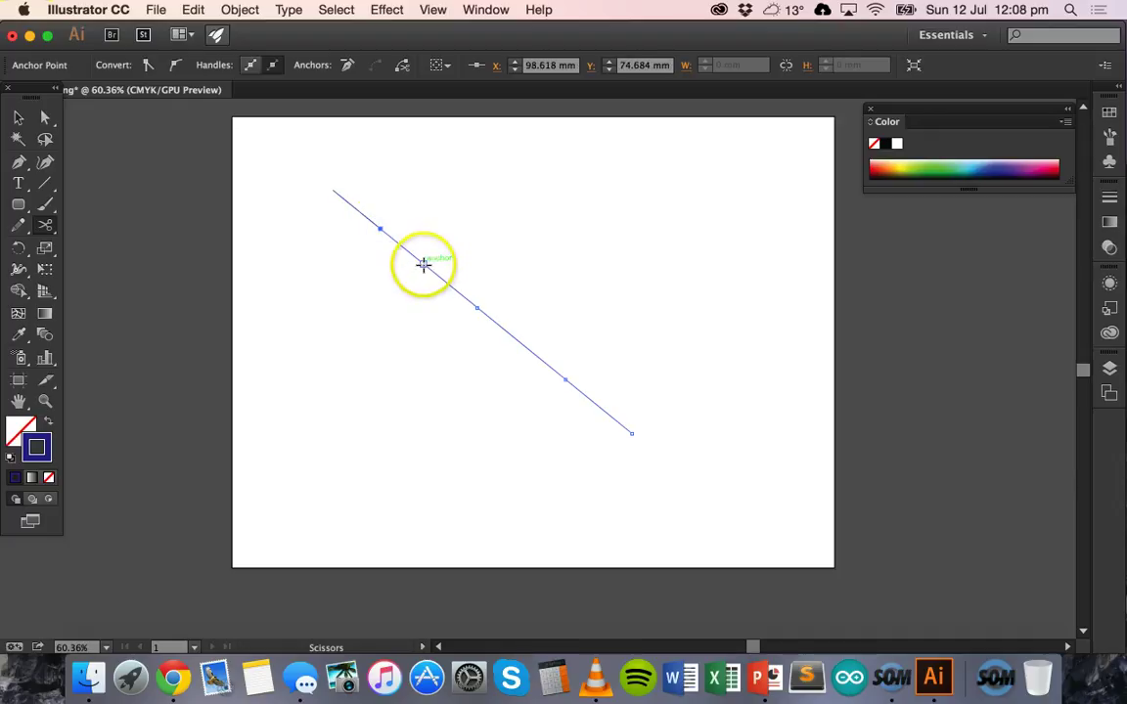
click(415, 253)
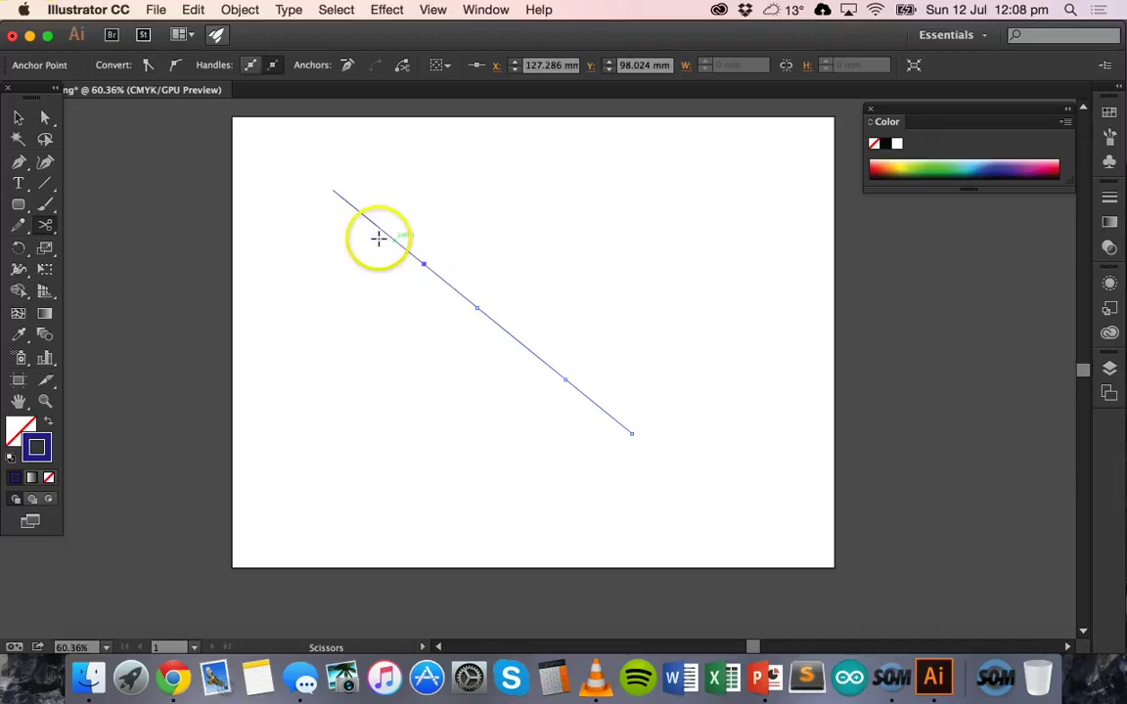
click(18, 117)
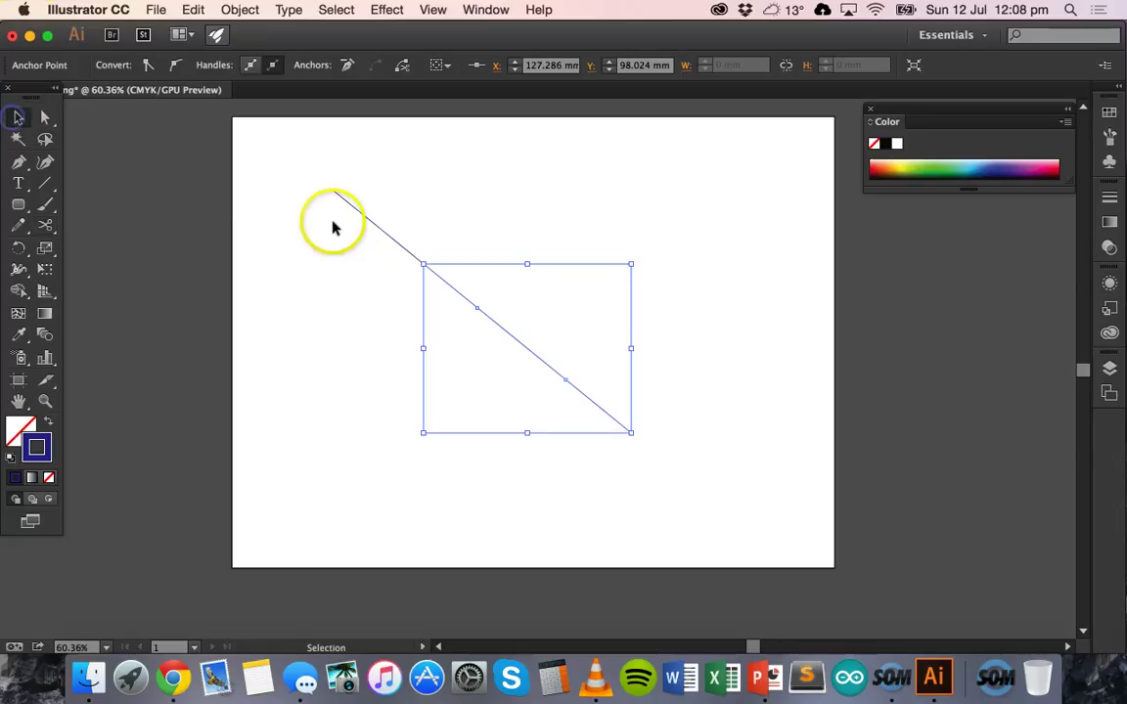
click(398, 242)
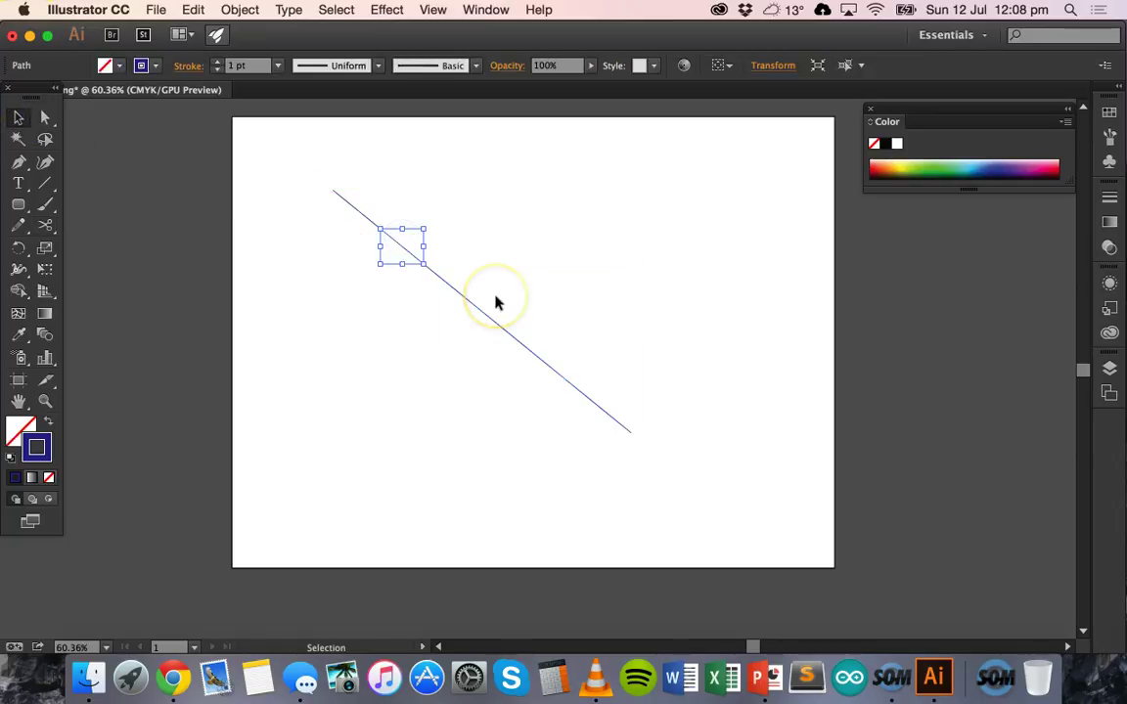
key(Delete)
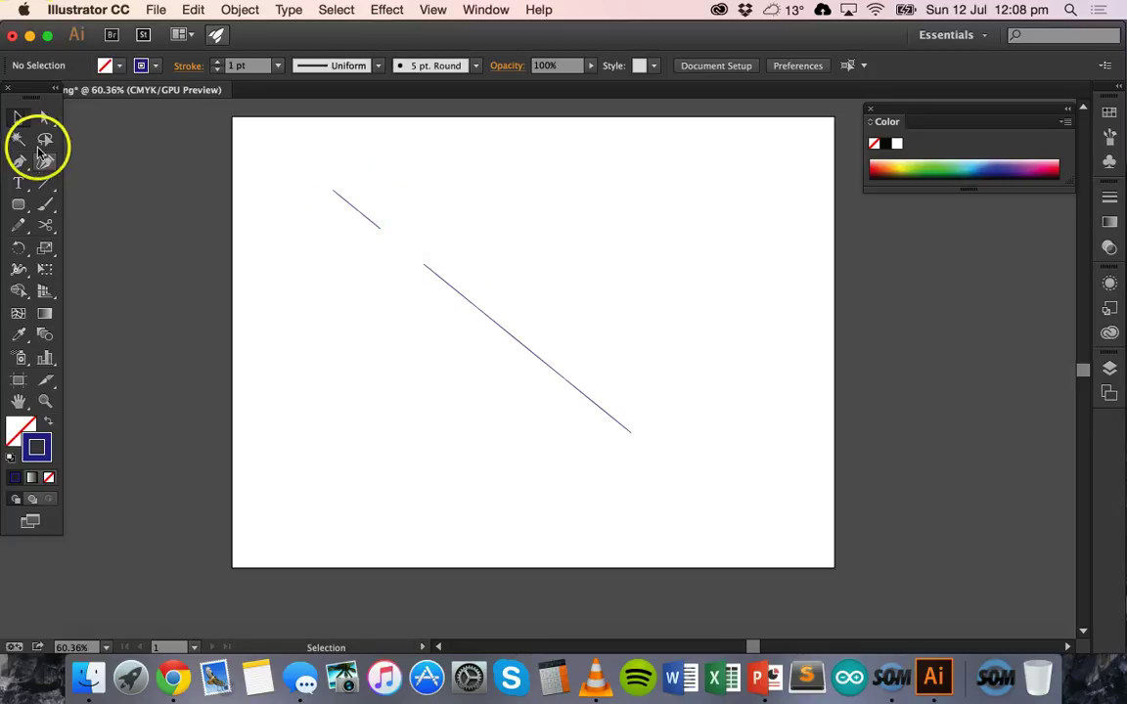
Step: Add an anchor point on the lower line piece
click(47, 223)
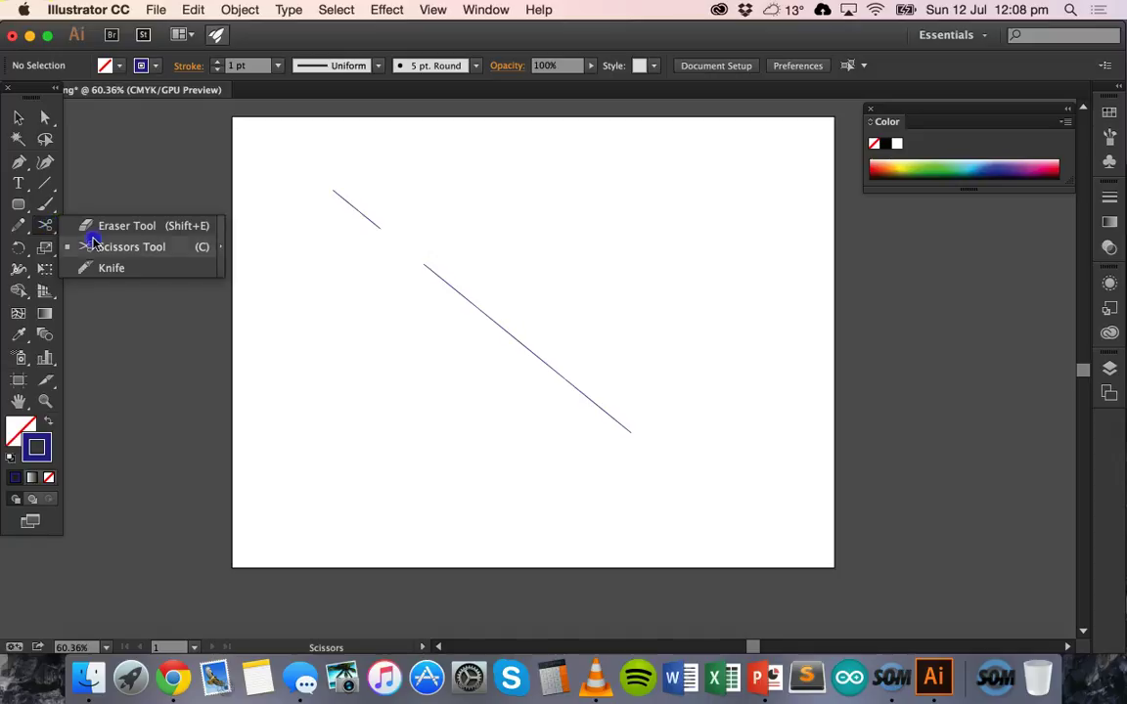
click(86, 231)
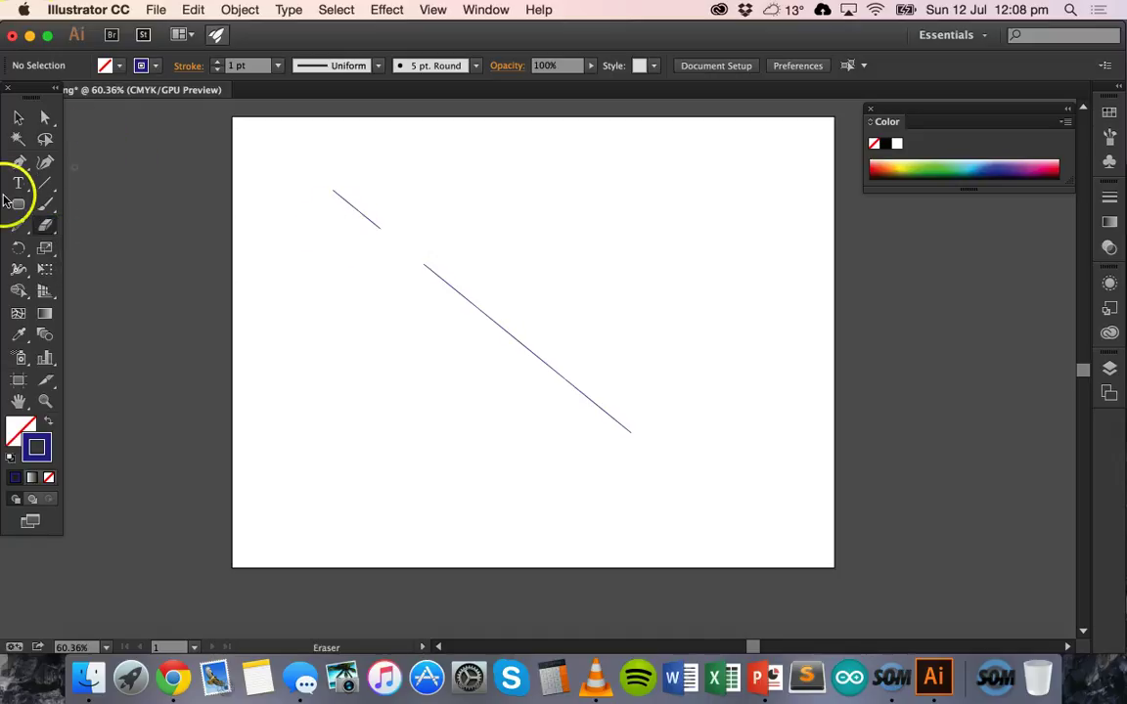
click(32, 166)
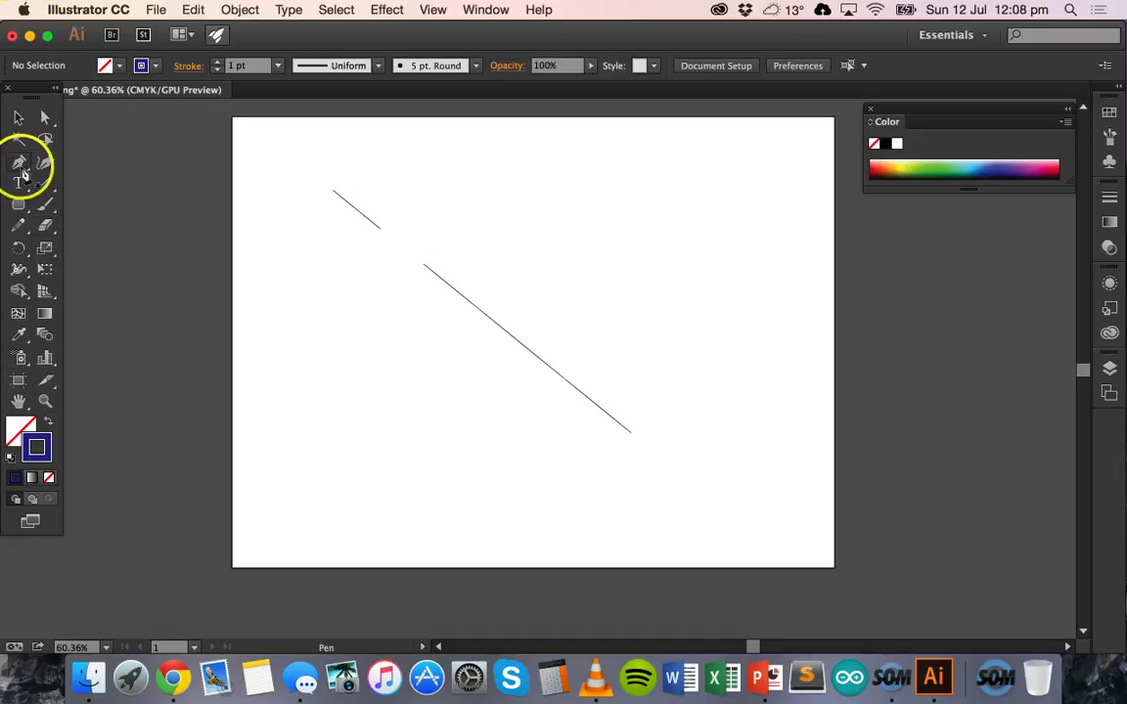
drag(480, 313, 507, 338)
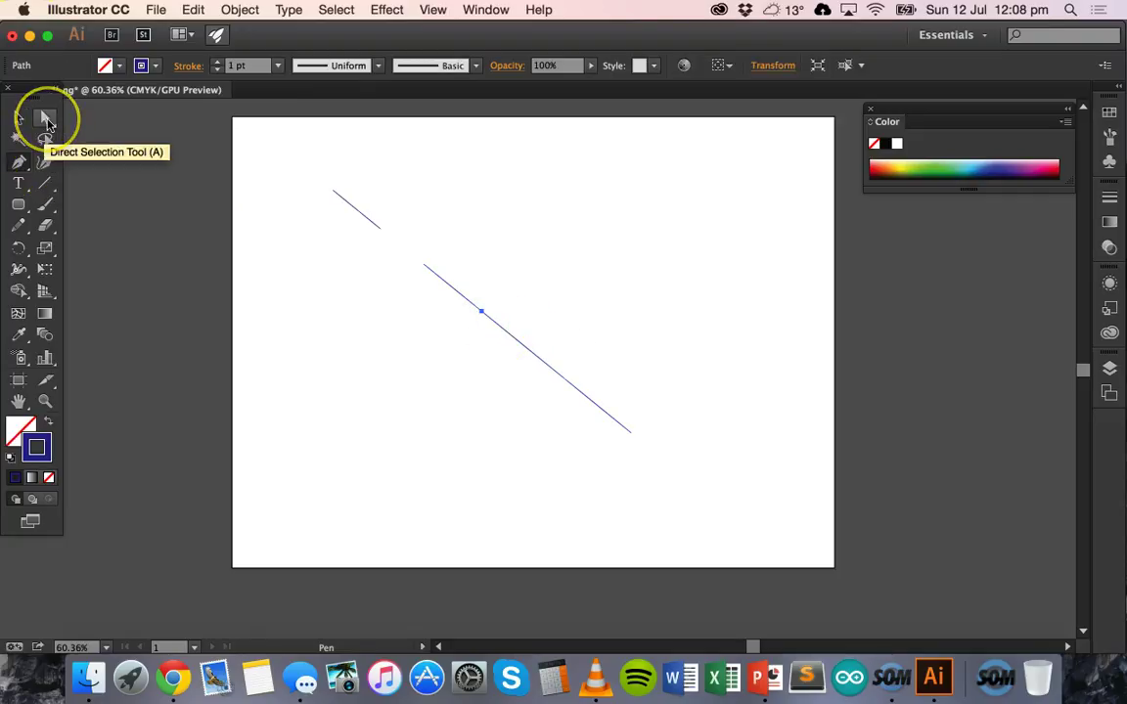
Step: Drag the lower line piece's anchors with Direct Selection to bend it into a zigzag
click(47, 120)
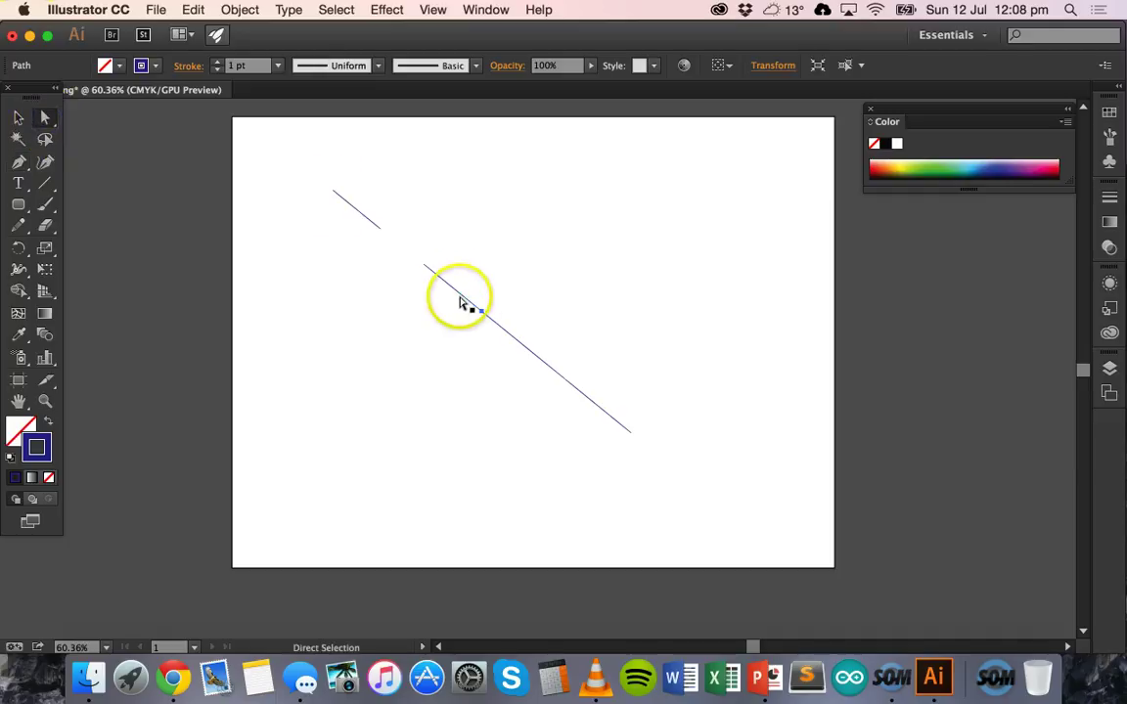
click(480, 310)
drag(480, 313, 488, 303)
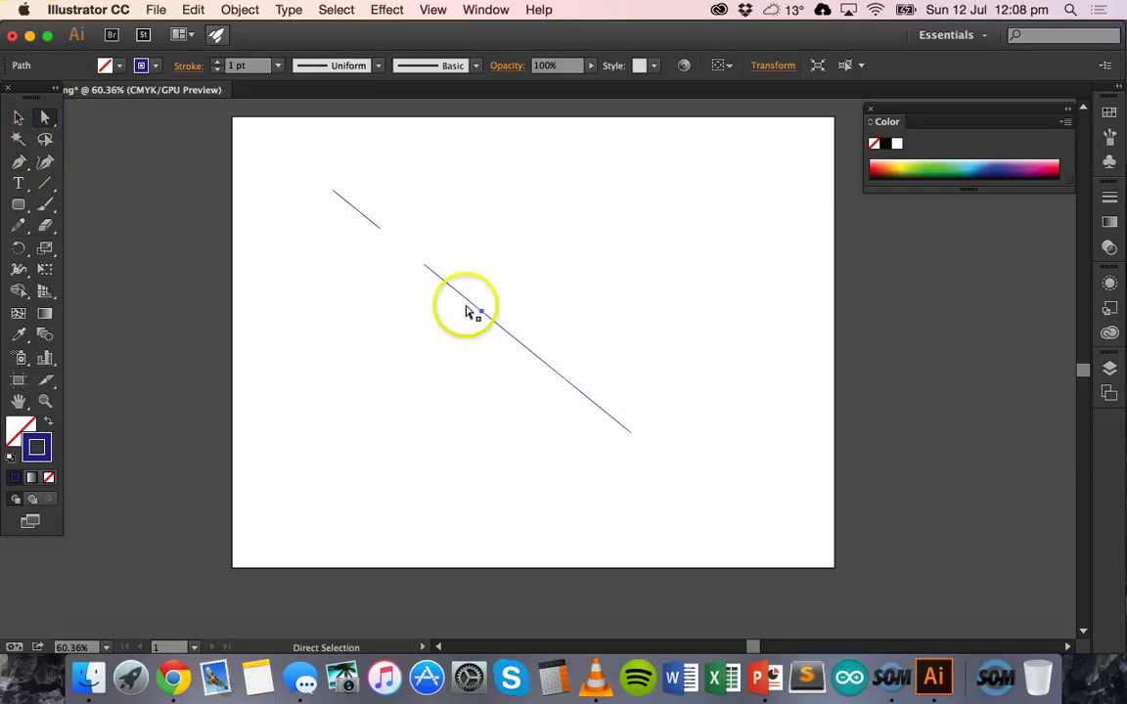
click(437, 282)
drag(478, 311, 497, 296)
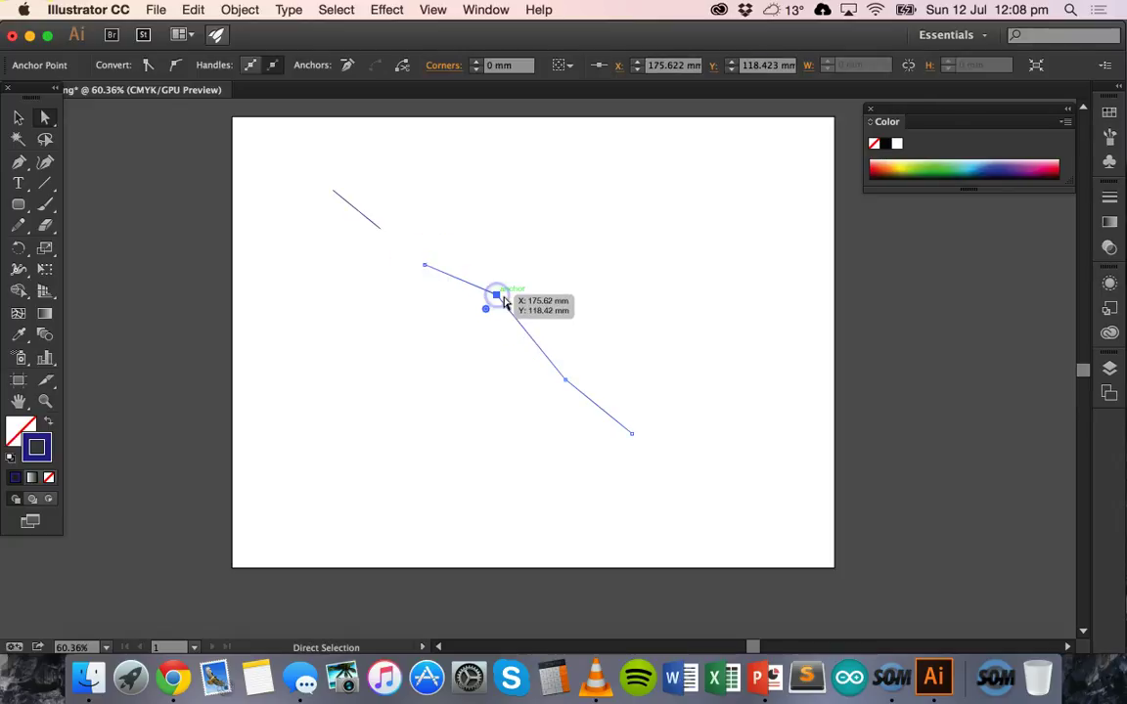
drag(566, 390, 560, 401)
drag(528, 354, 543, 350)
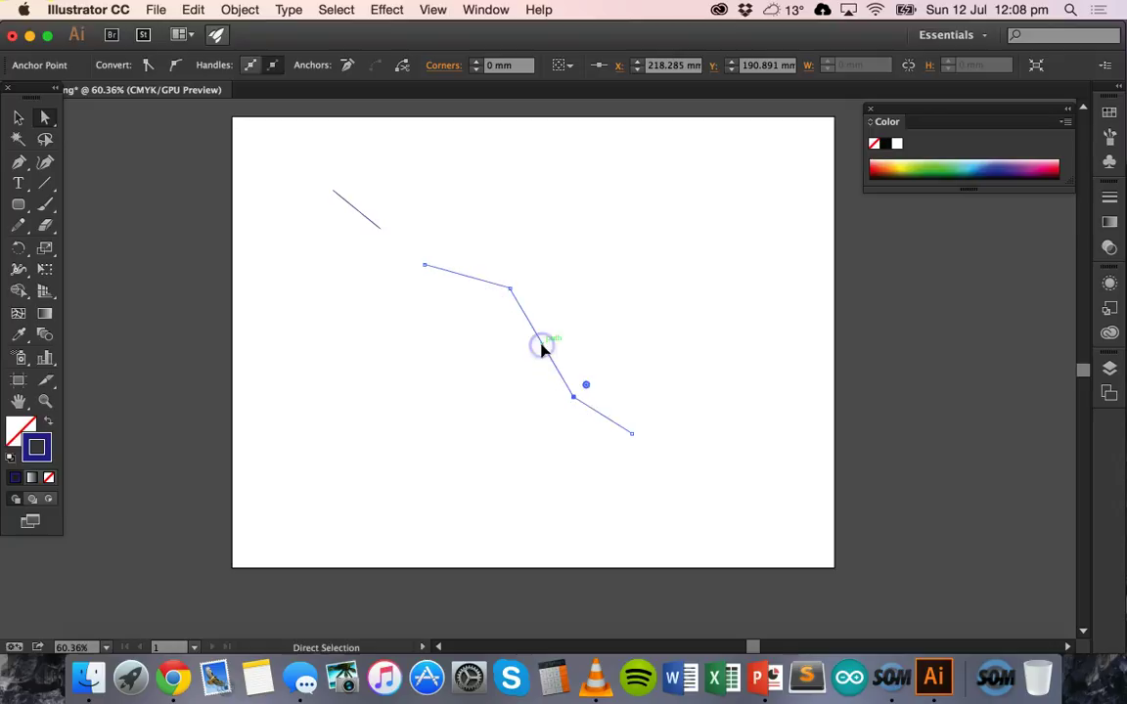
drag(424, 264, 423, 278)
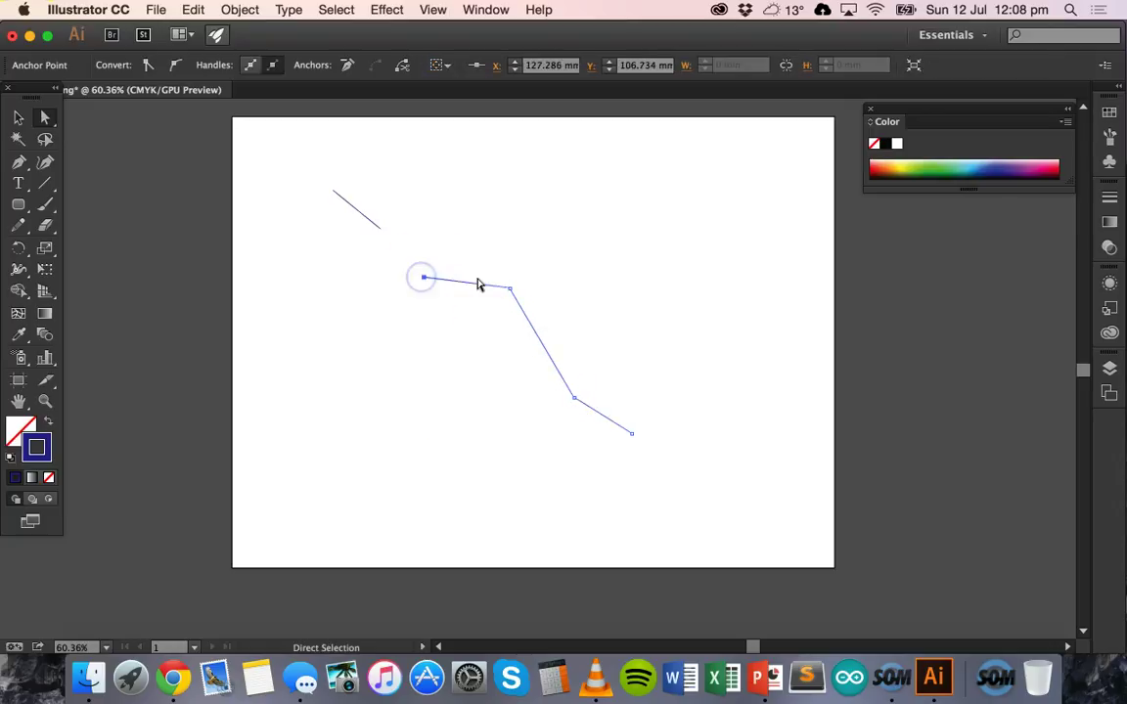
drag(634, 438, 647, 424)
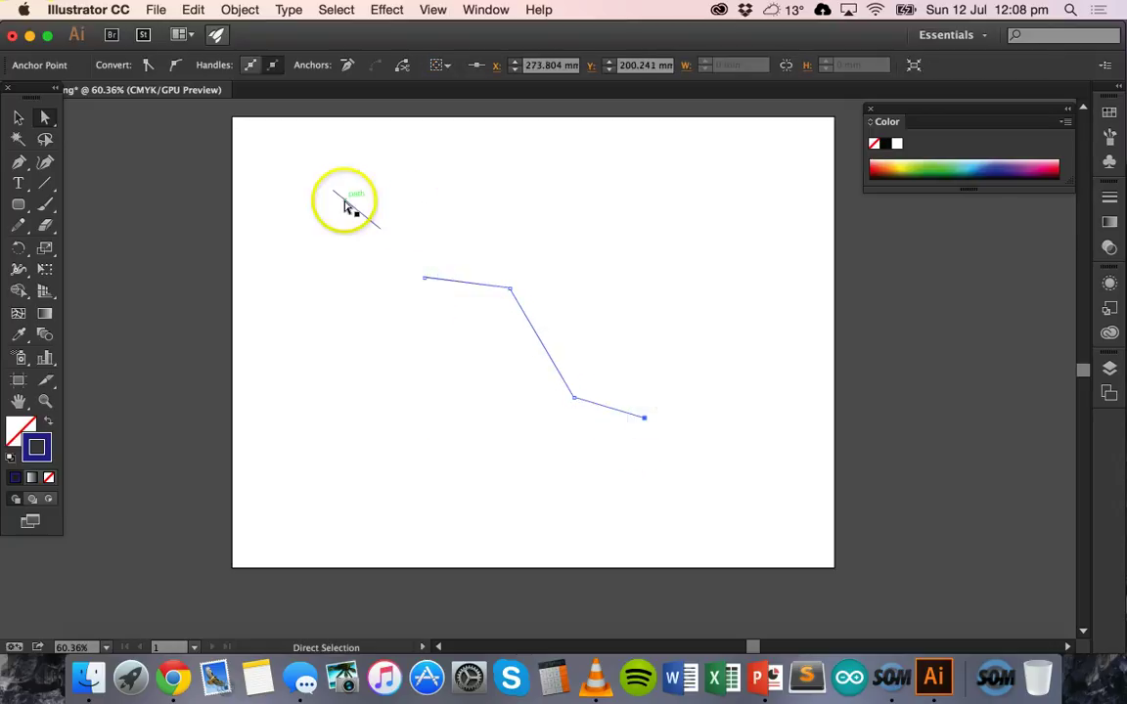
Step: Move the short diagonal line's end anchors so it joins the zigzag's start point
click(344, 201)
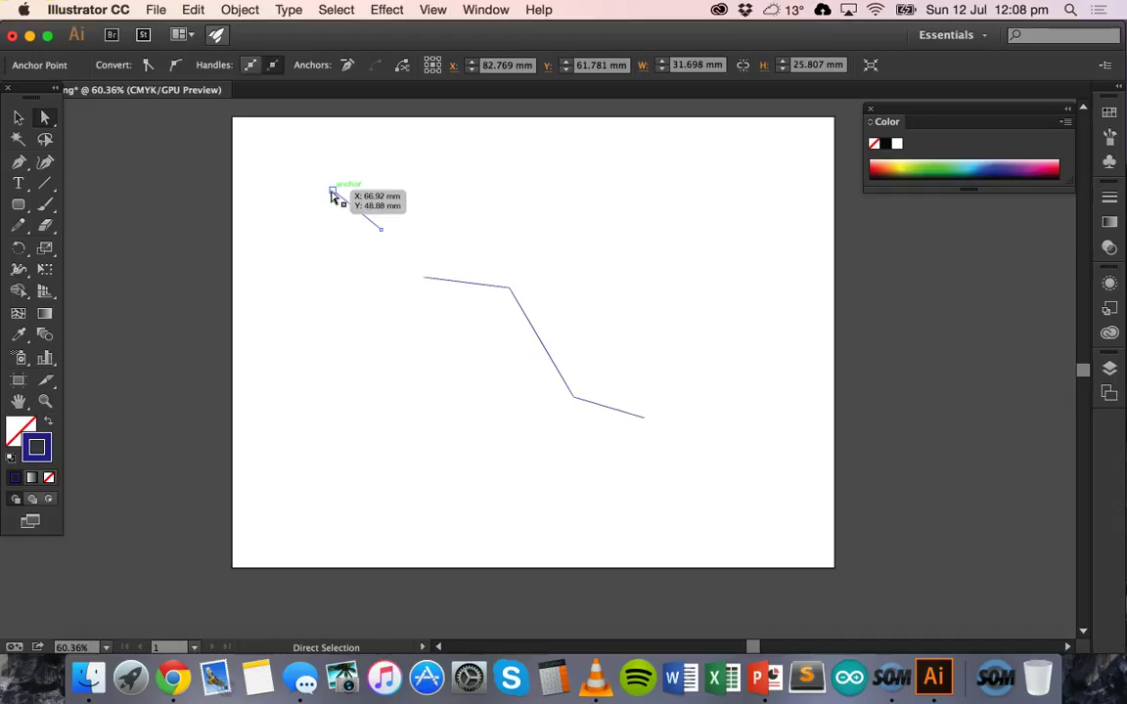
drag(333, 193, 322, 196)
drag(382, 229, 361, 201)
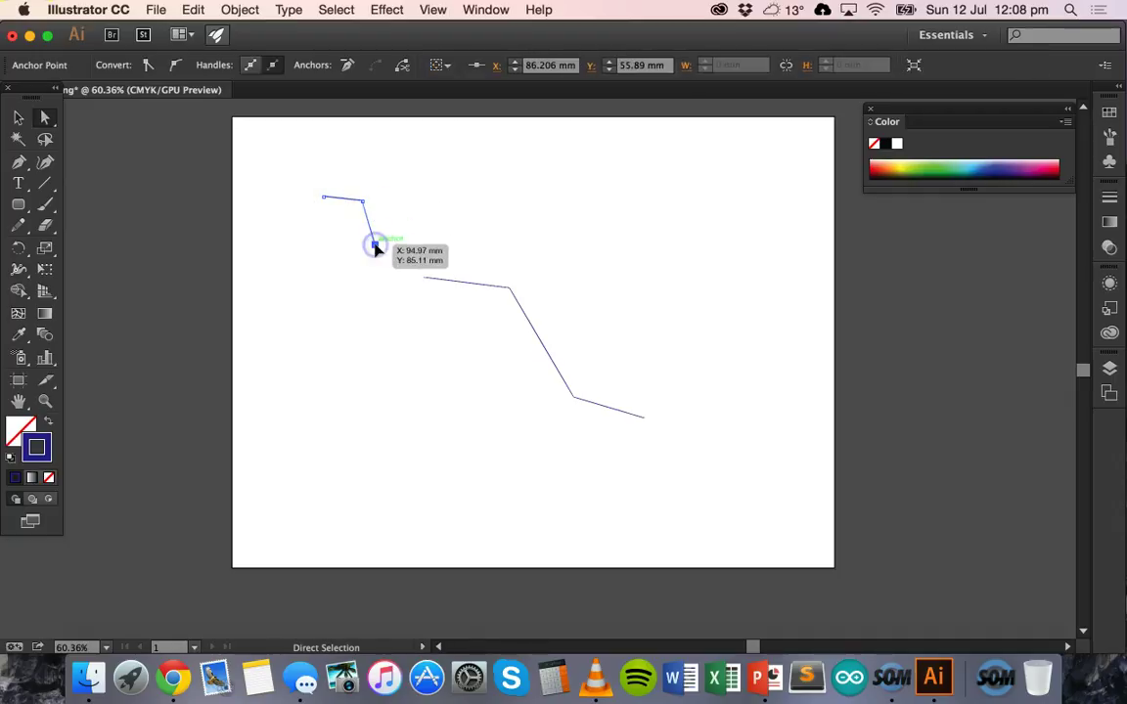
drag(374, 243, 423, 278)
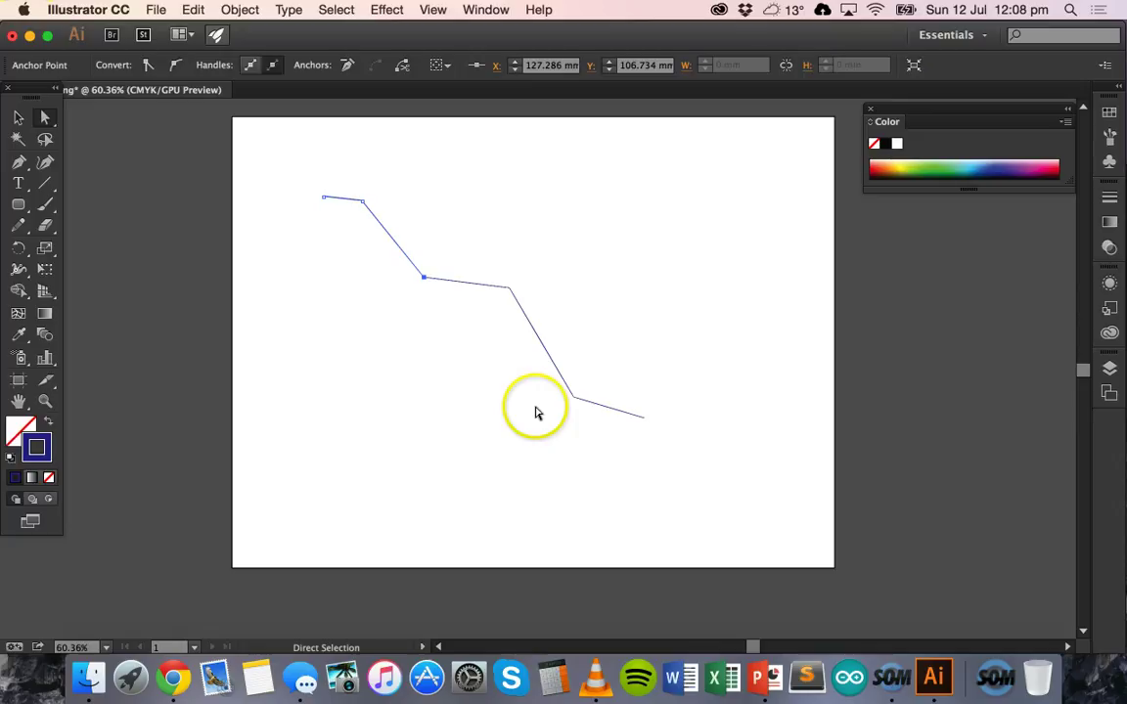
click(533, 410)
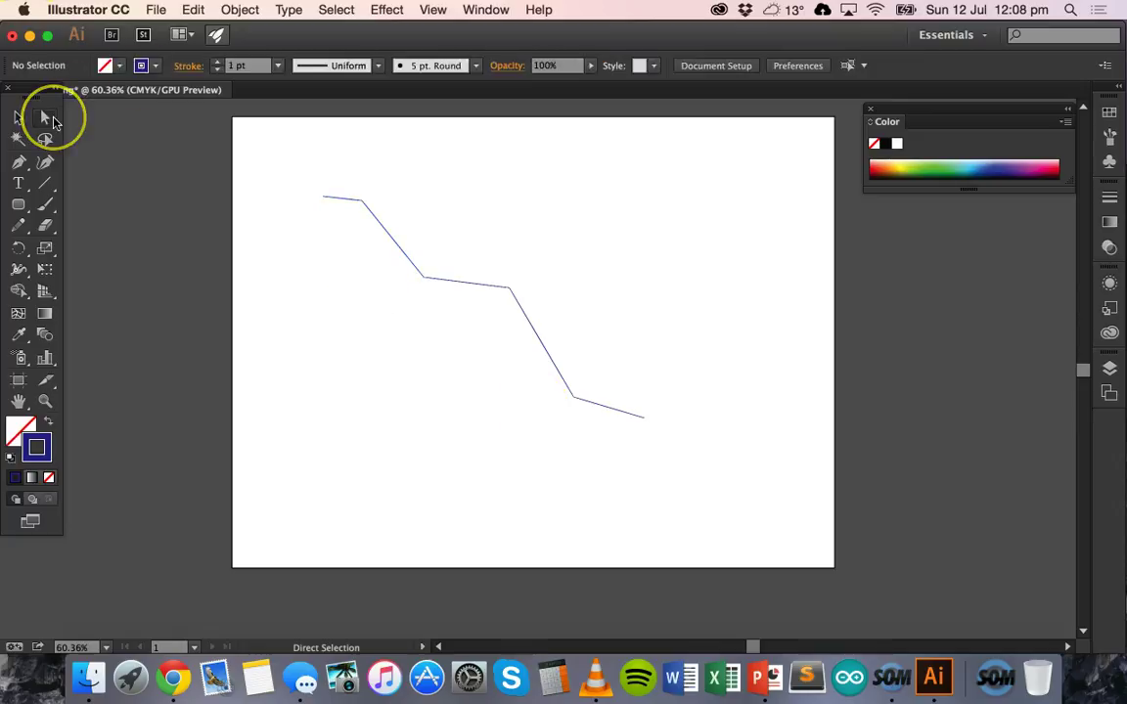
Step: Draw a wavy Curvature path along the lower artboard, sweeping up on the right to the top
click(47, 160)
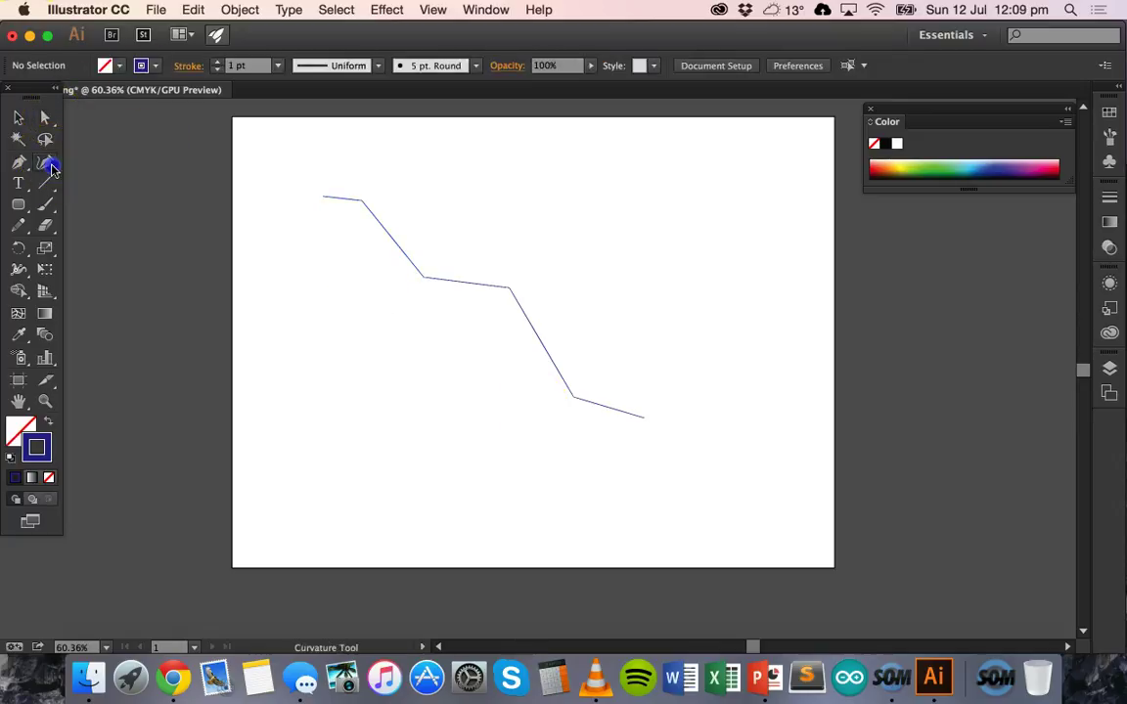
drag(274, 235, 289, 418)
click(394, 470)
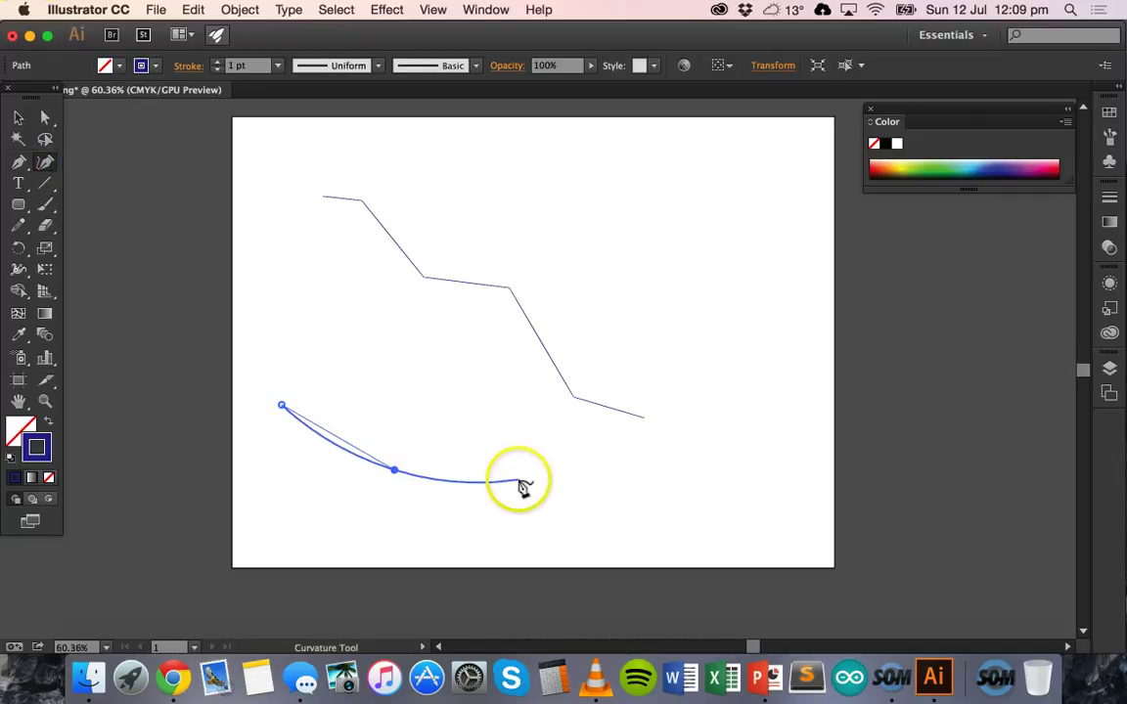
click(518, 479)
click(637, 521)
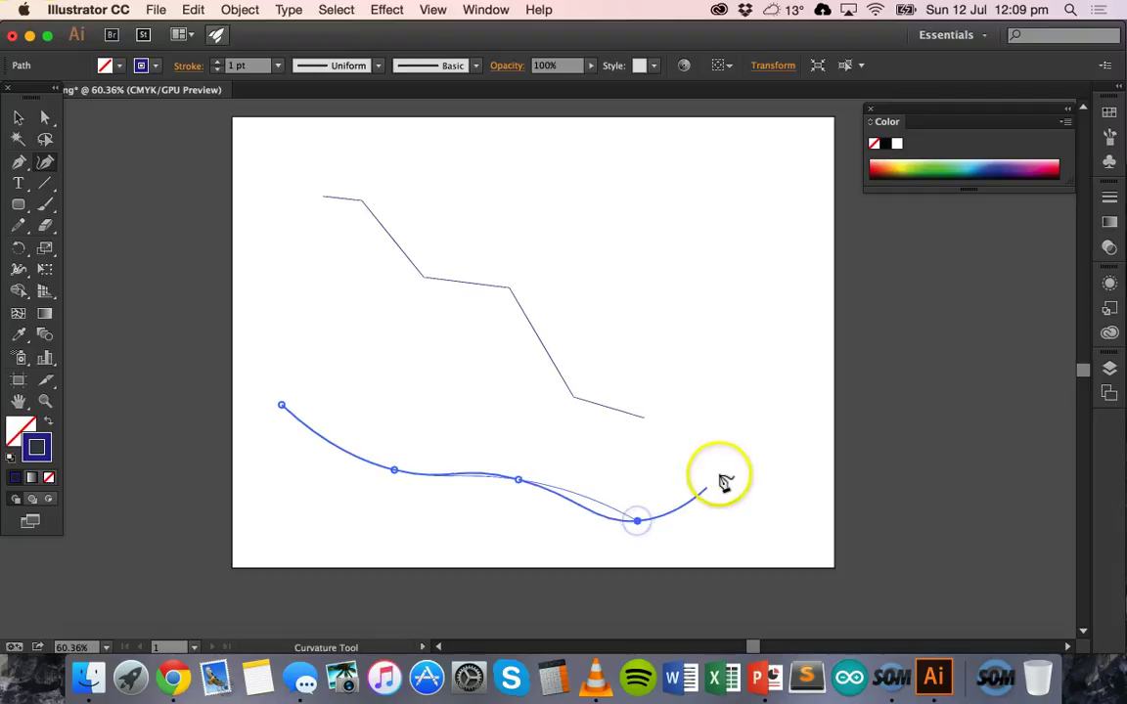
click(720, 475)
click(798, 455)
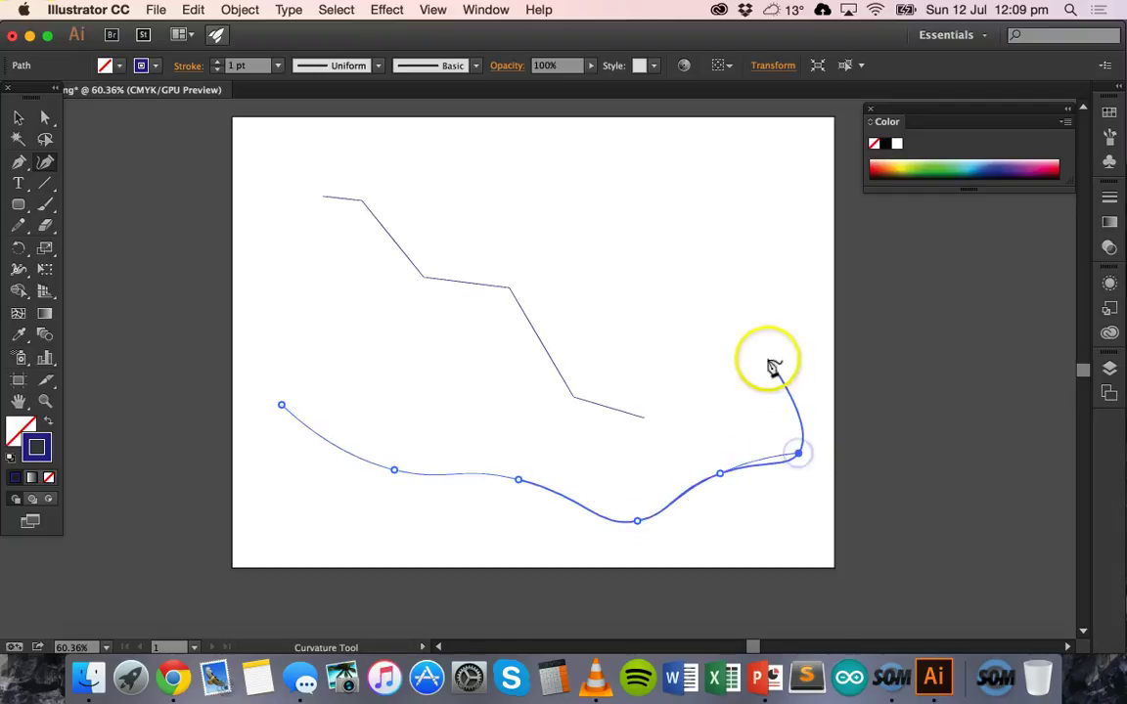
click(769, 360)
click(641, 337)
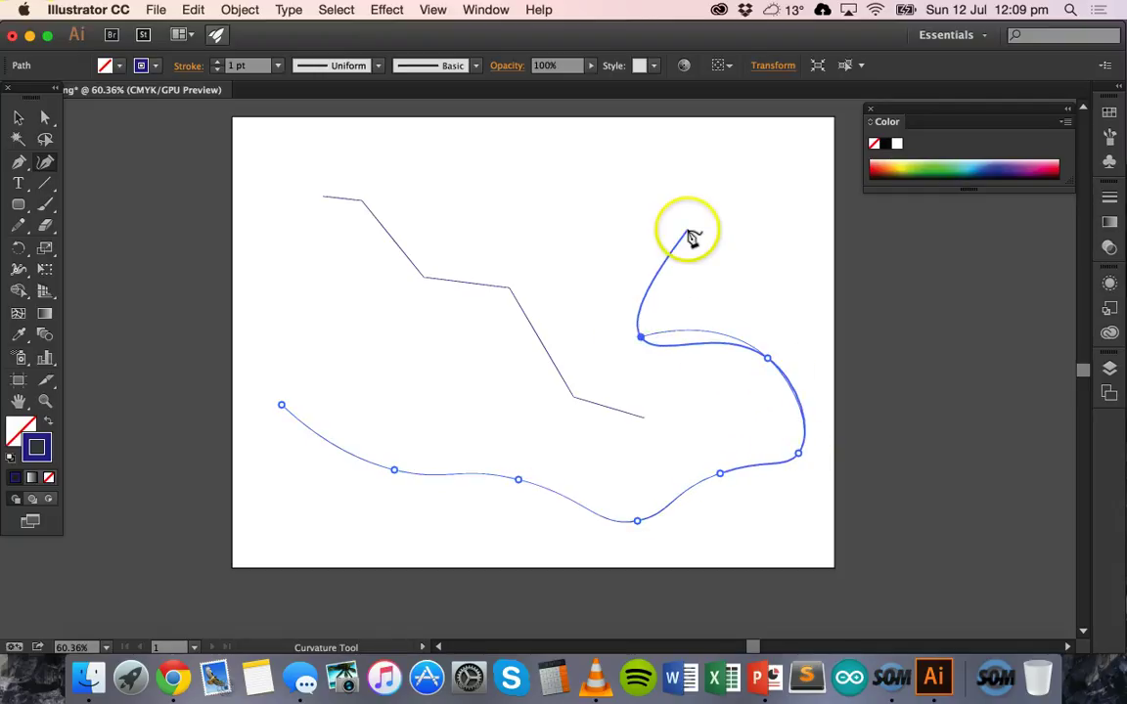
click(687, 231)
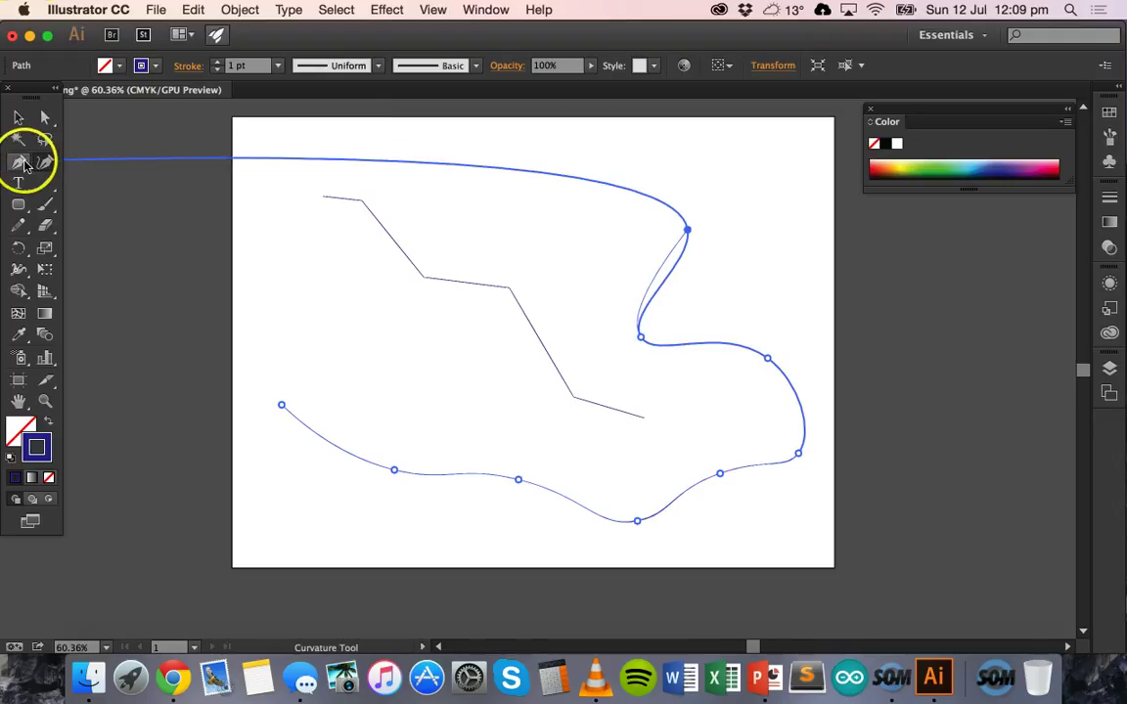
Step: Adjust the curve's upper and right-hand bends by dragging anchors and handles
click(45, 122)
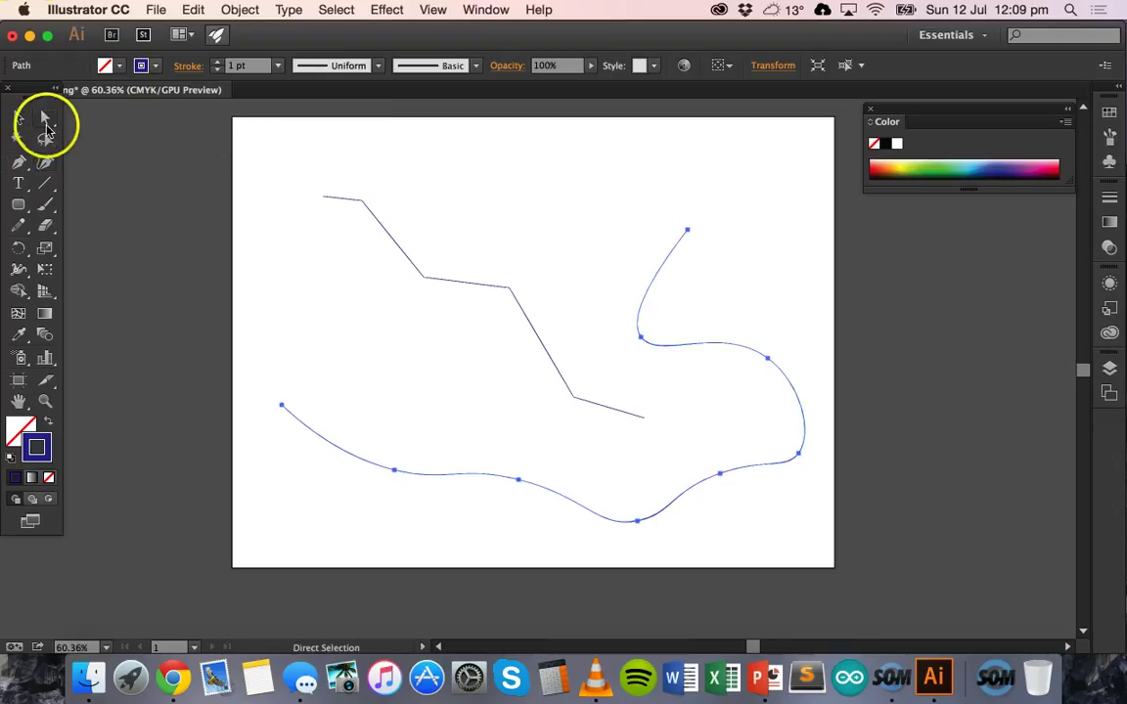
mouse_move(638, 338)
mouse_down()
mouse_move(625, 322)
mouse_move(644, 340)
mouse_move(631, 338)
mouse_up()
click(646, 347)
click(643, 342)
drag(769, 364, 776, 350)
drag(729, 315, 726, 337)
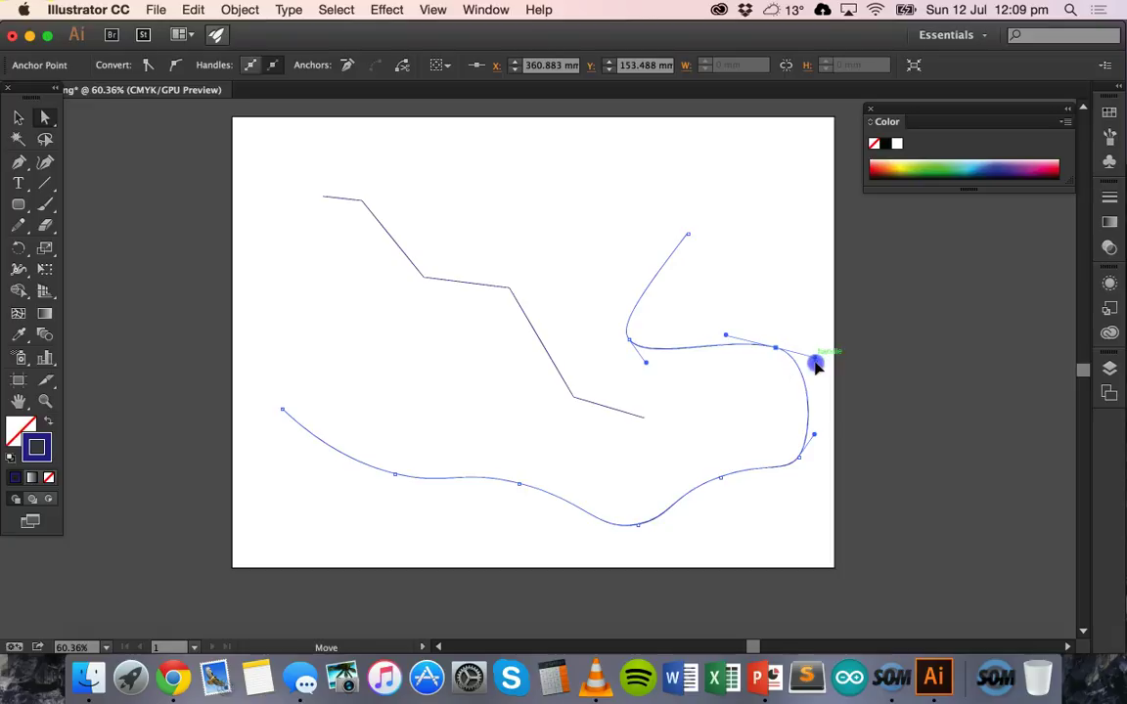
drag(816, 365, 816, 363)
Step: Refine the lower bend points and their handles to smooth the curve's bottom
drag(802, 464, 702, 466)
click(521, 486)
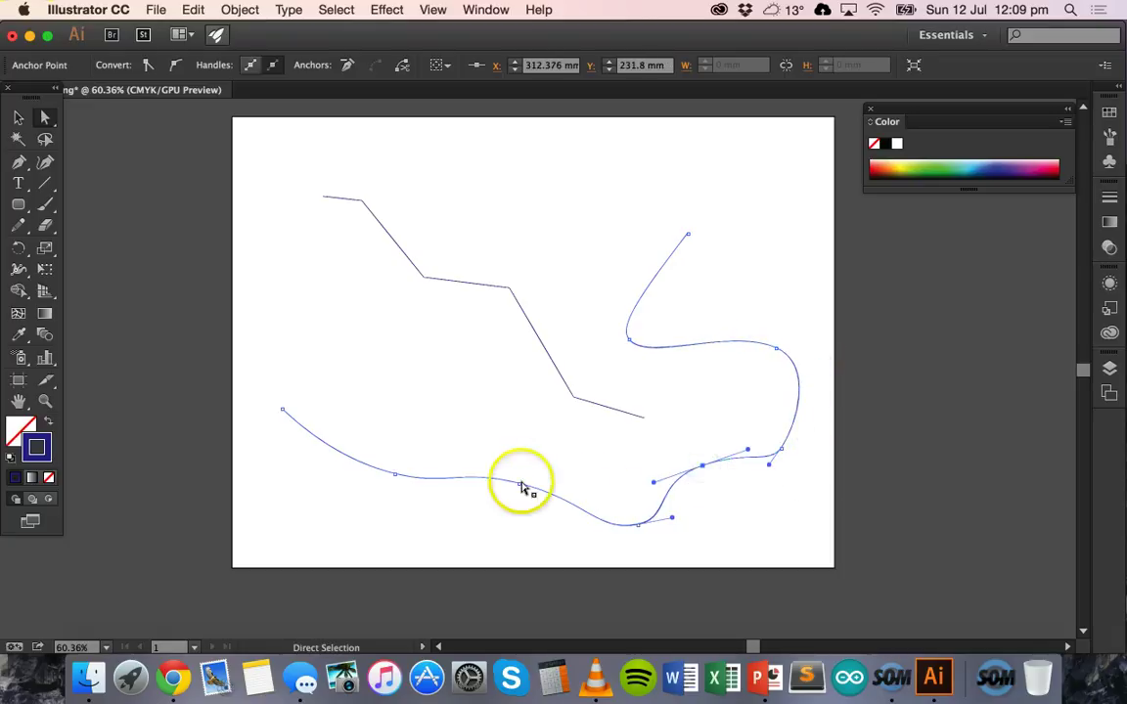
drag(519, 486, 519, 471)
click(467, 455)
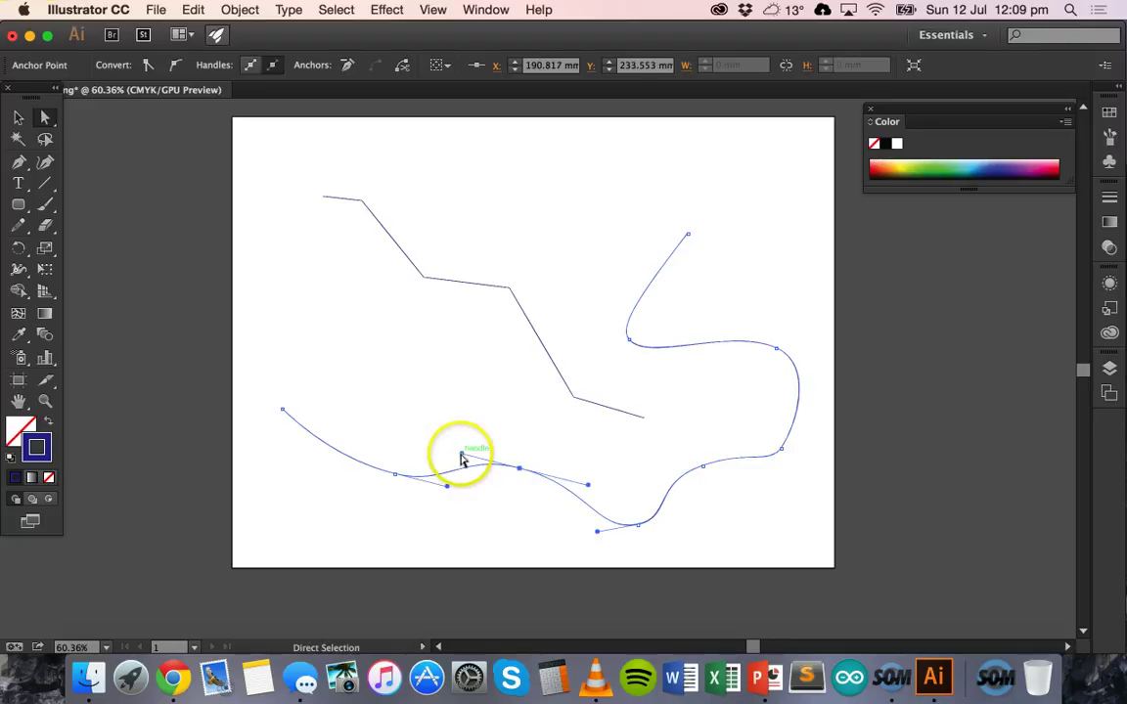
click(476, 442)
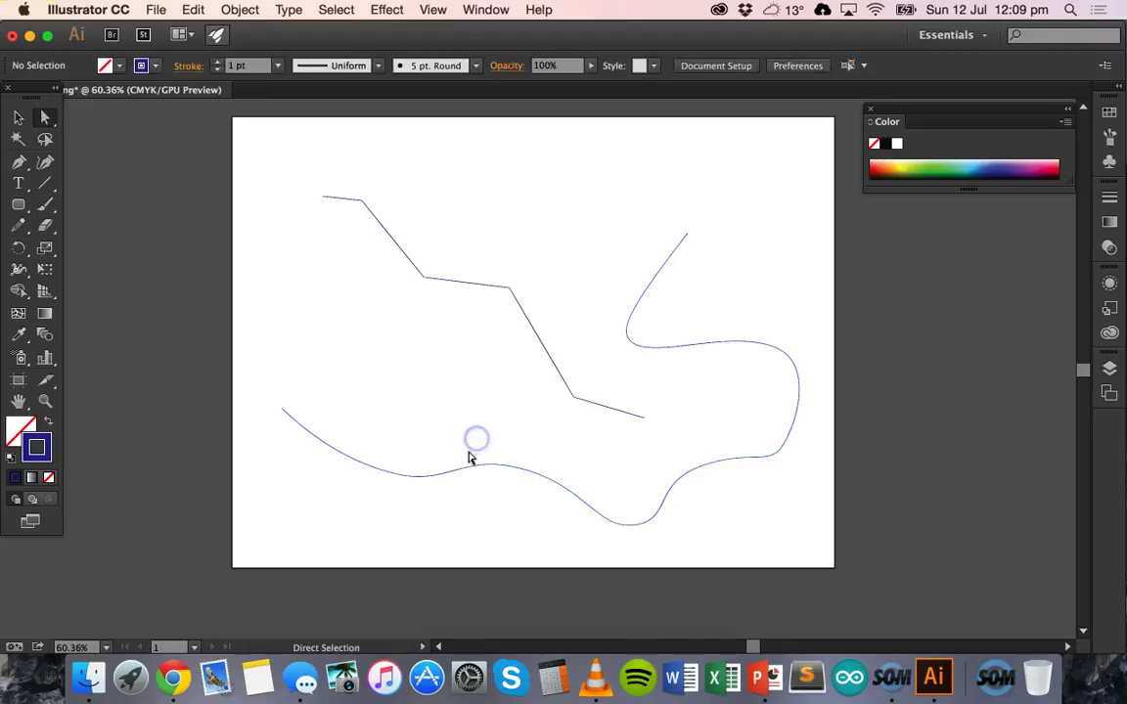
click(460, 469)
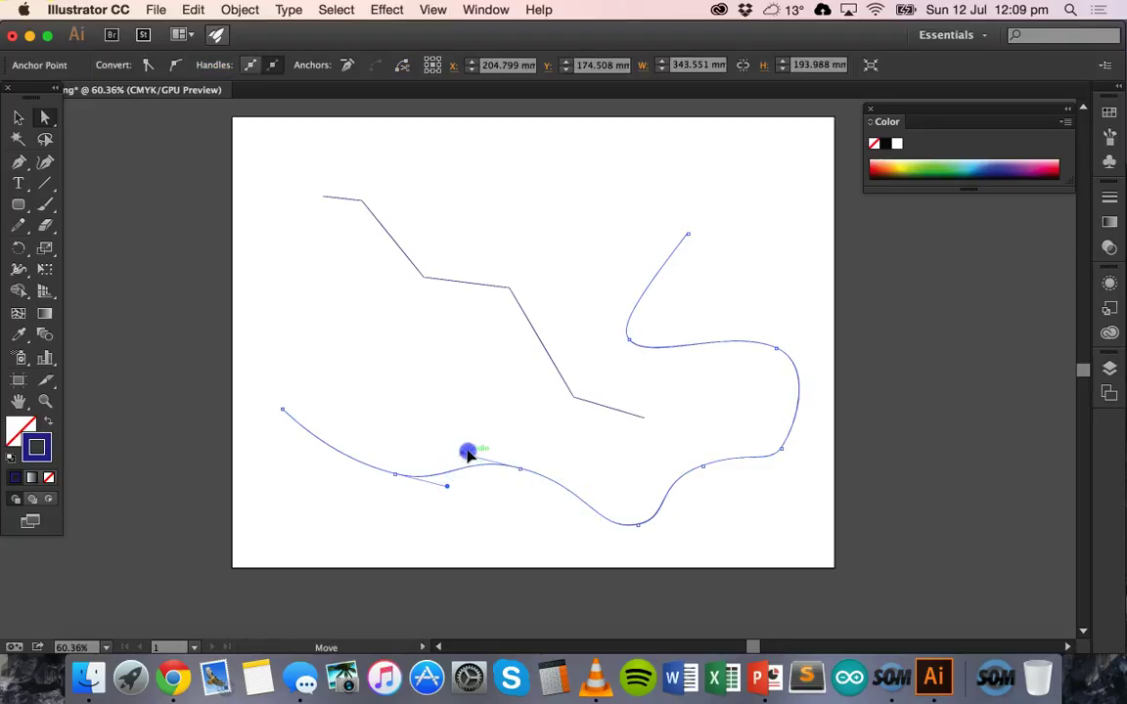
drag(484, 452, 460, 474)
click(452, 490)
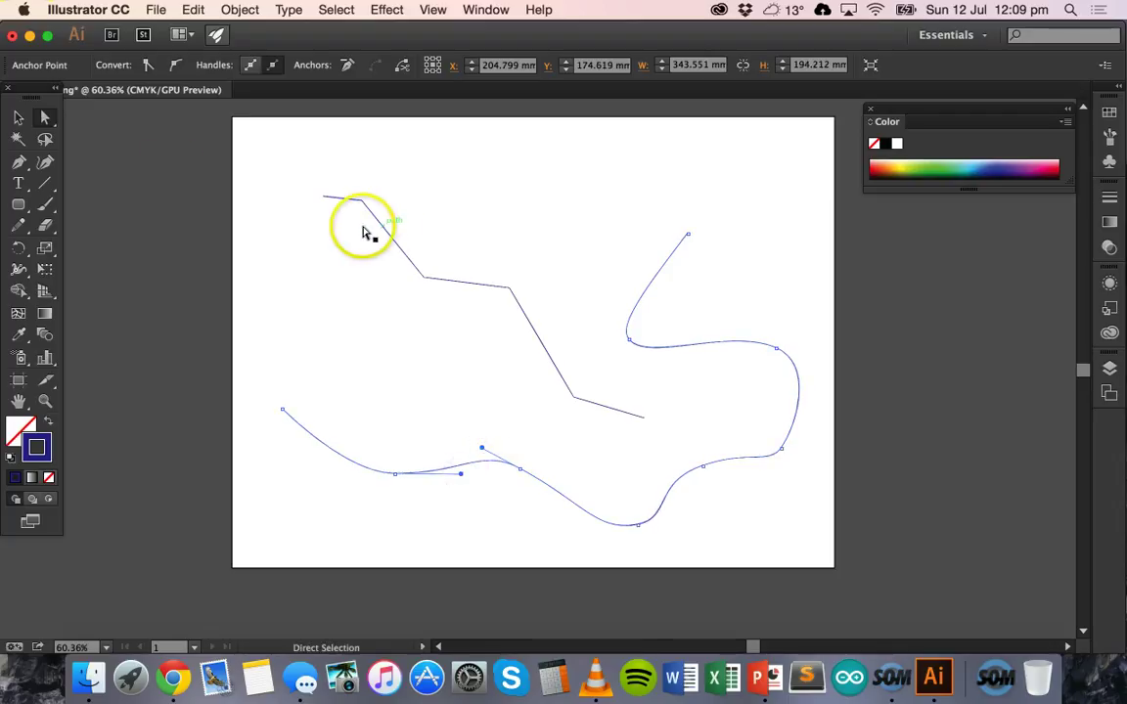
click(45, 164)
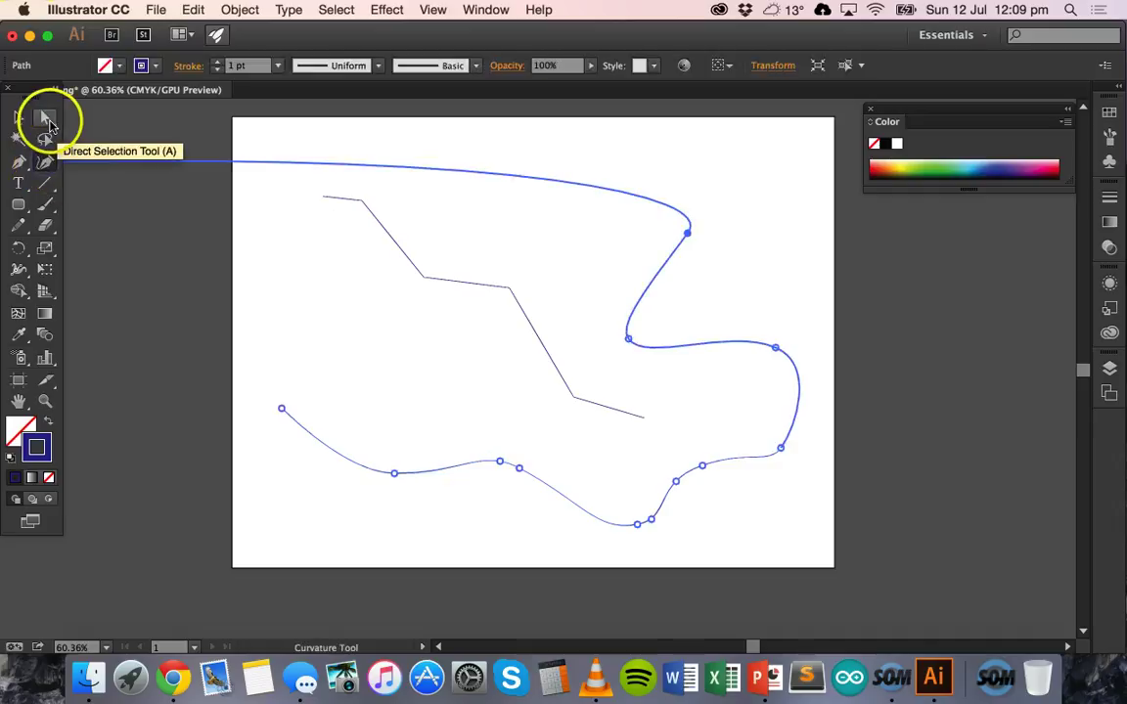
Step: Add two anchor points on the wavy curve's left part with the Pen tool
click(20, 166)
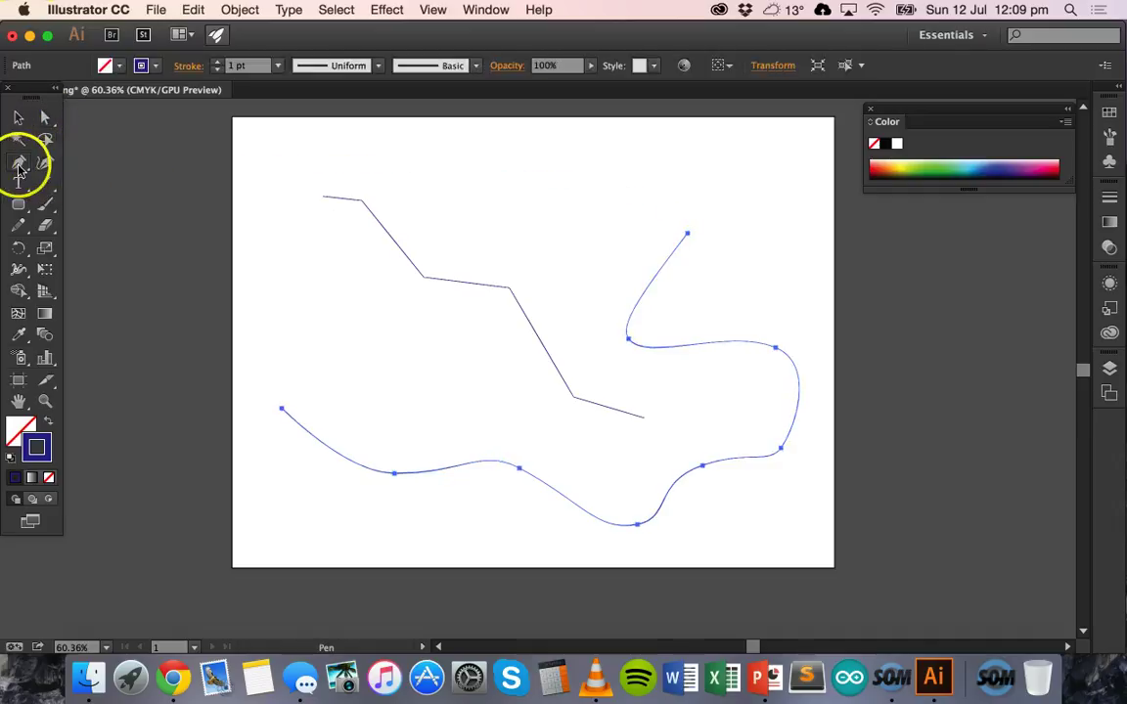
click(461, 468)
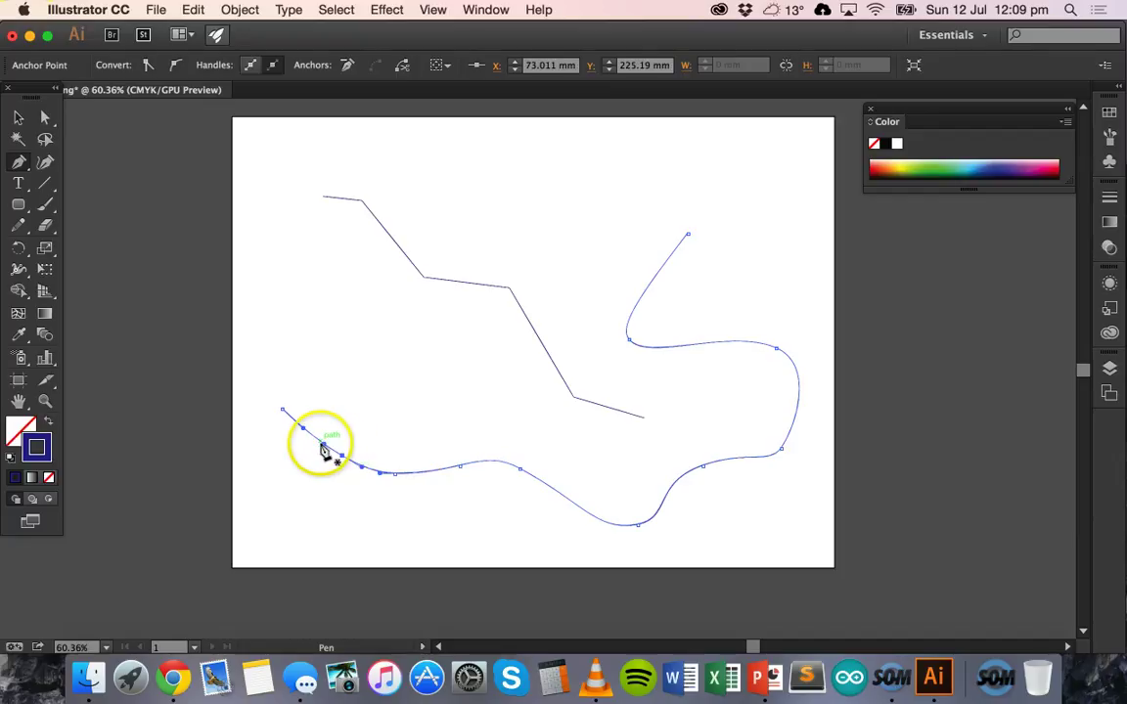
click(310, 436)
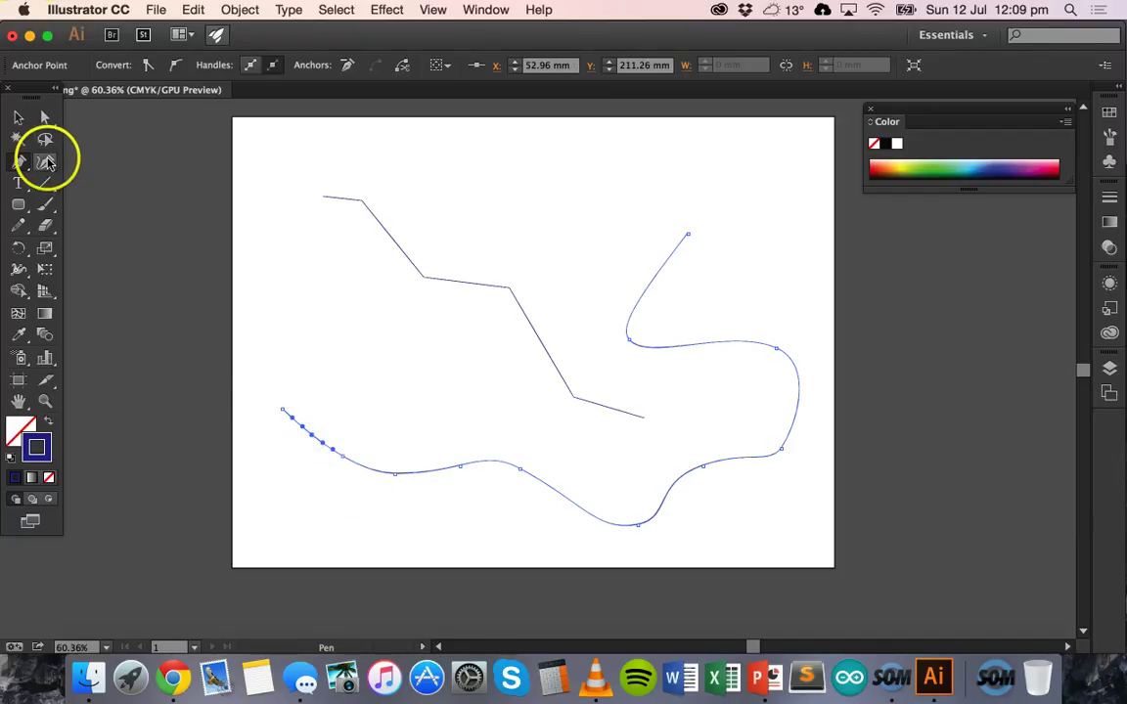
Step: Drag the new anchors and the first segment into a sharp stepped kink
click(47, 118)
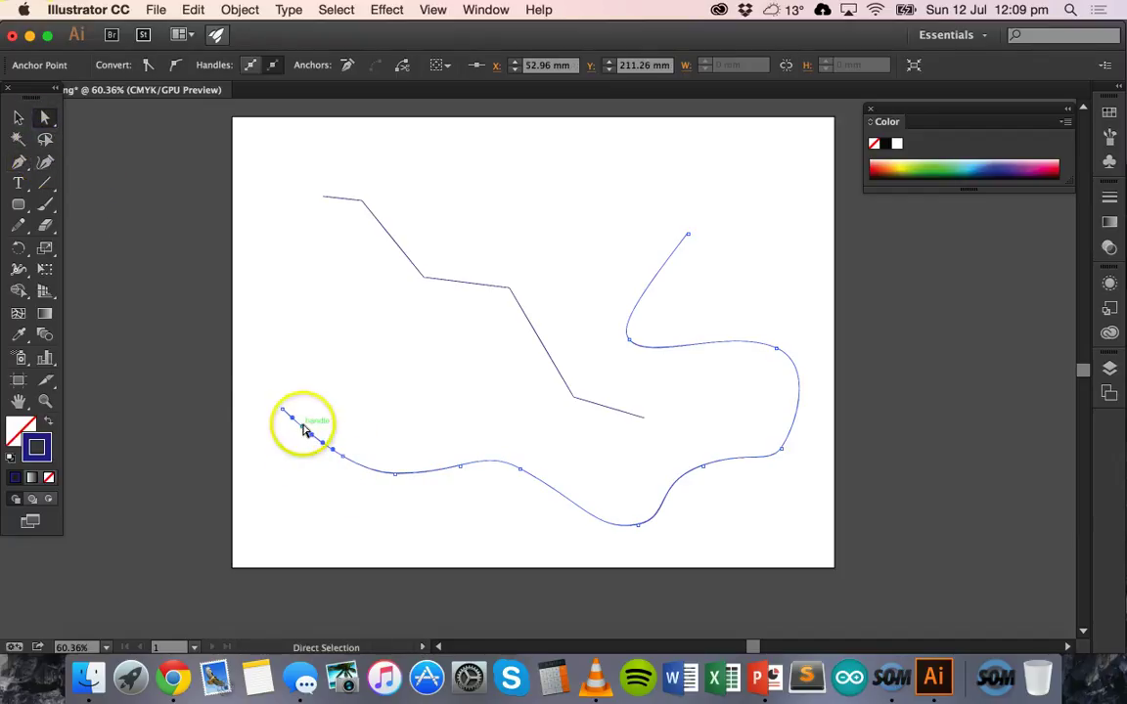
drag(301, 430, 343, 441)
drag(405, 472, 408, 483)
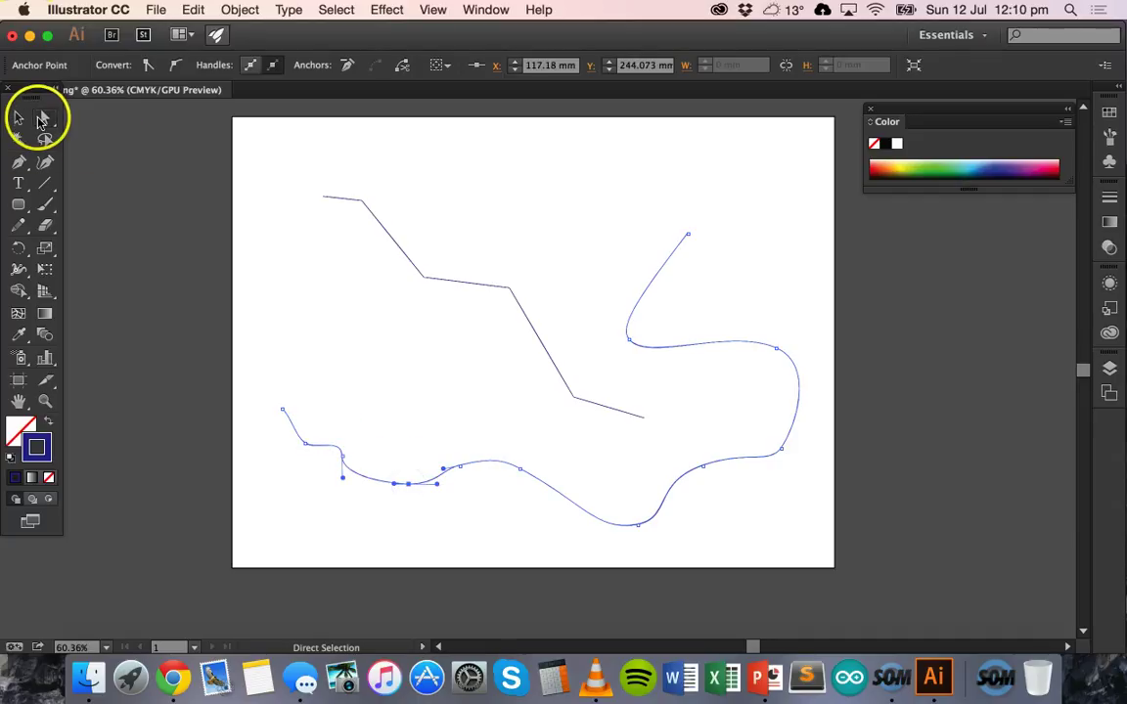
click(49, 157)
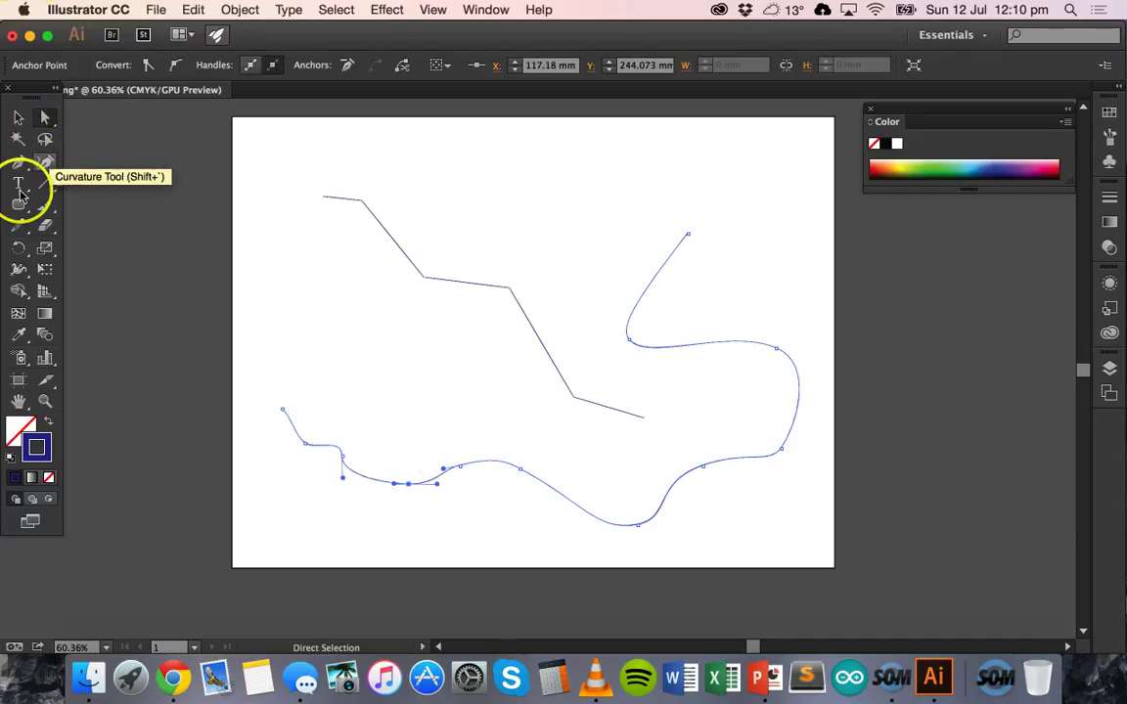
Step: Start a text entry near the artboard top in Palatino Regular at 48 pt
click(18, 184)
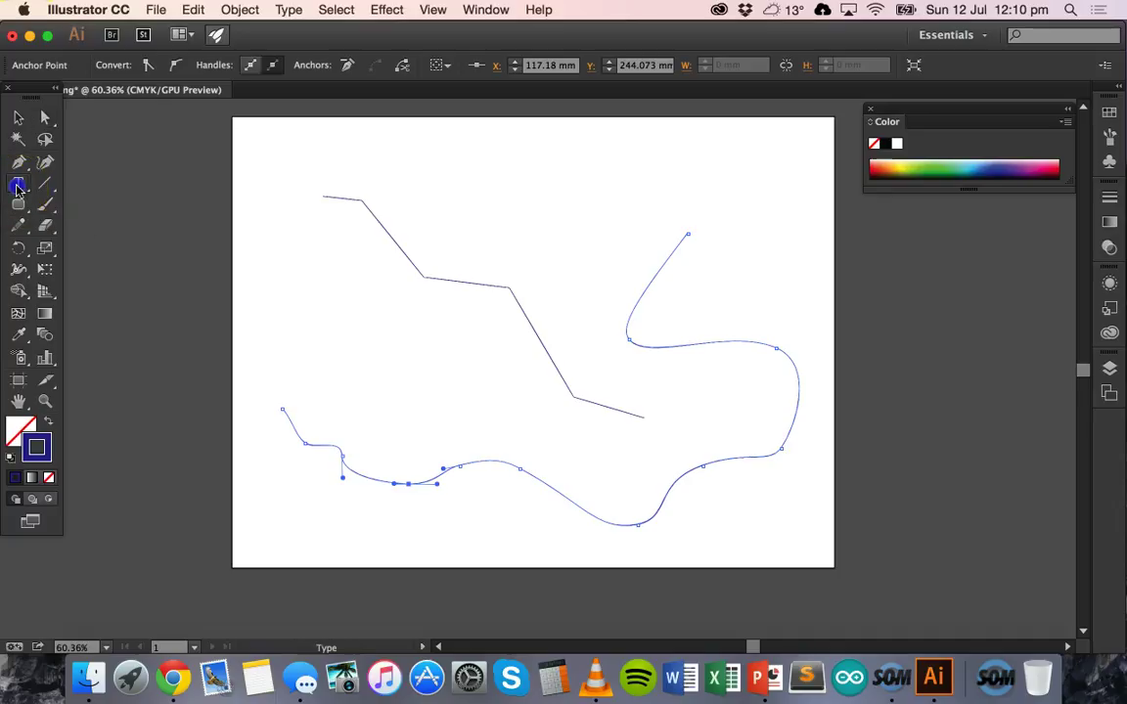
click(460, 181)
click(372, 149)
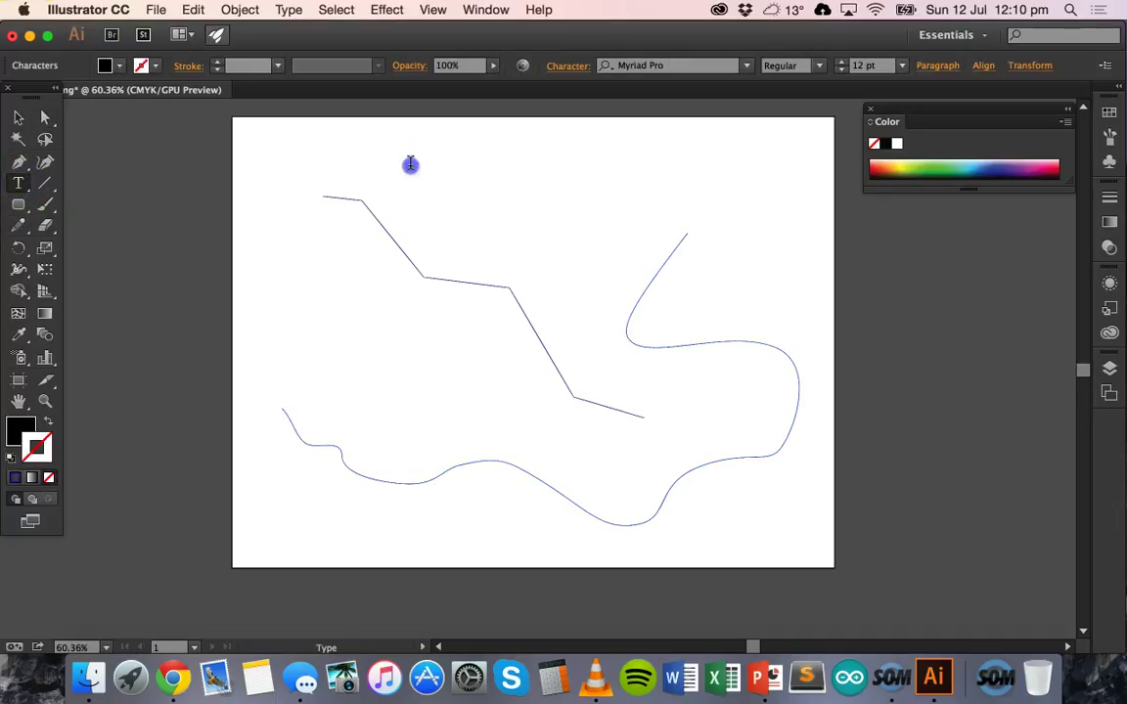
click(745, 66)
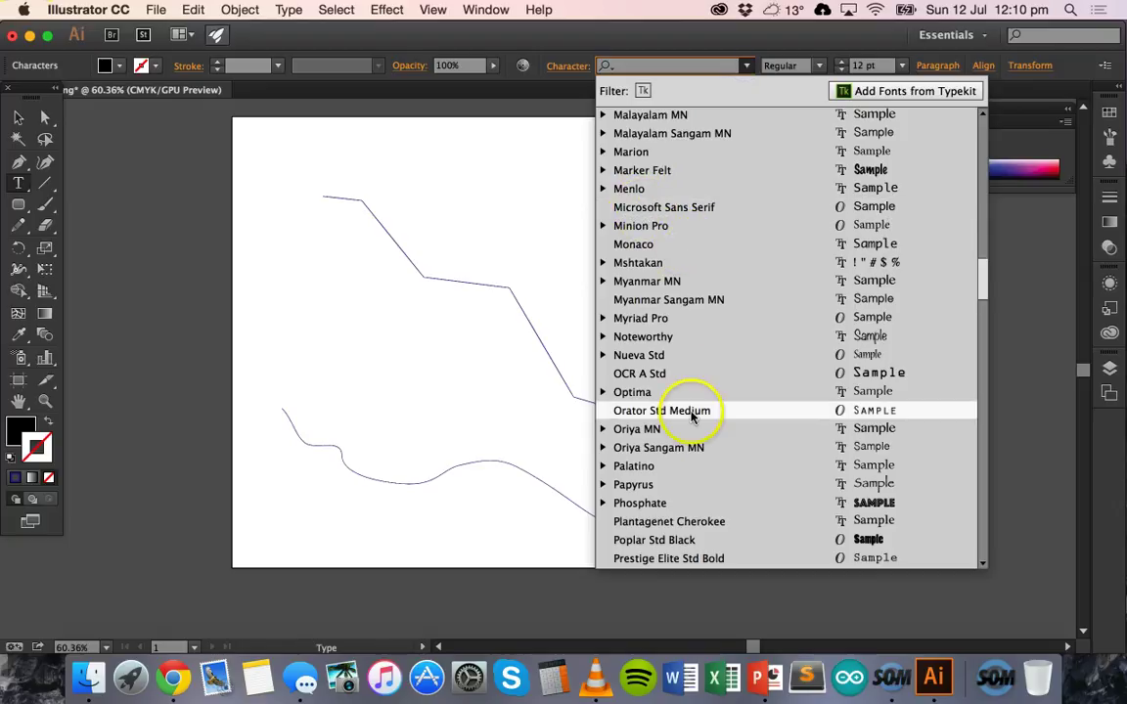
click(647, 467)
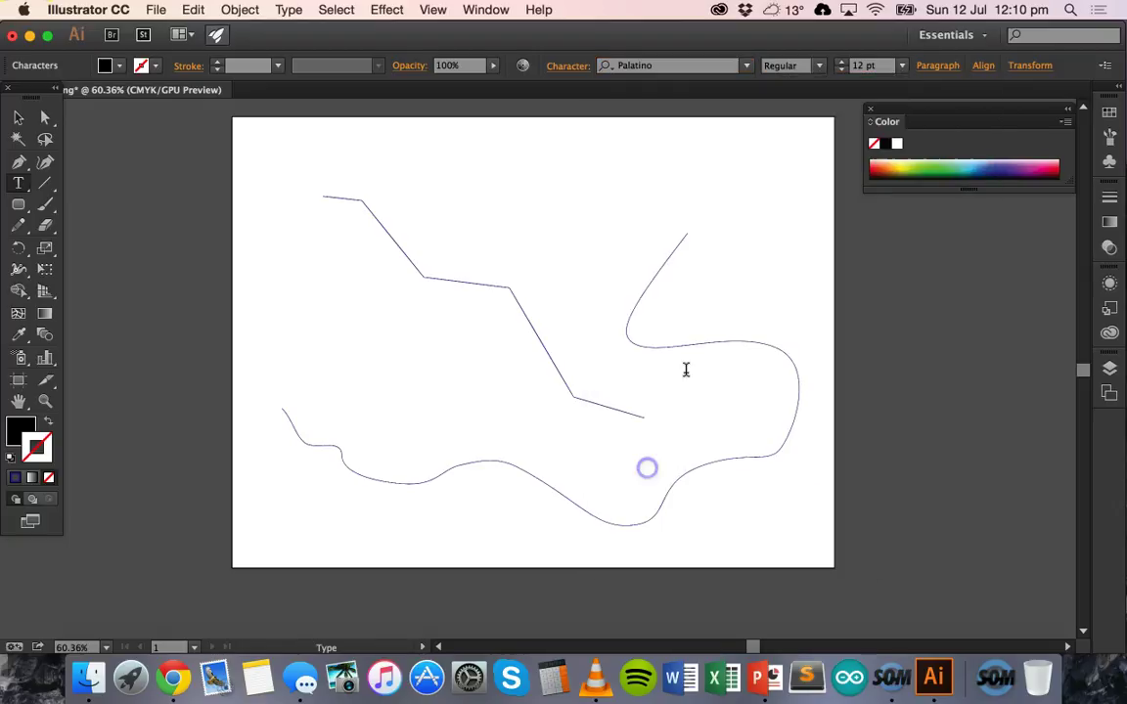
click(820, 65)
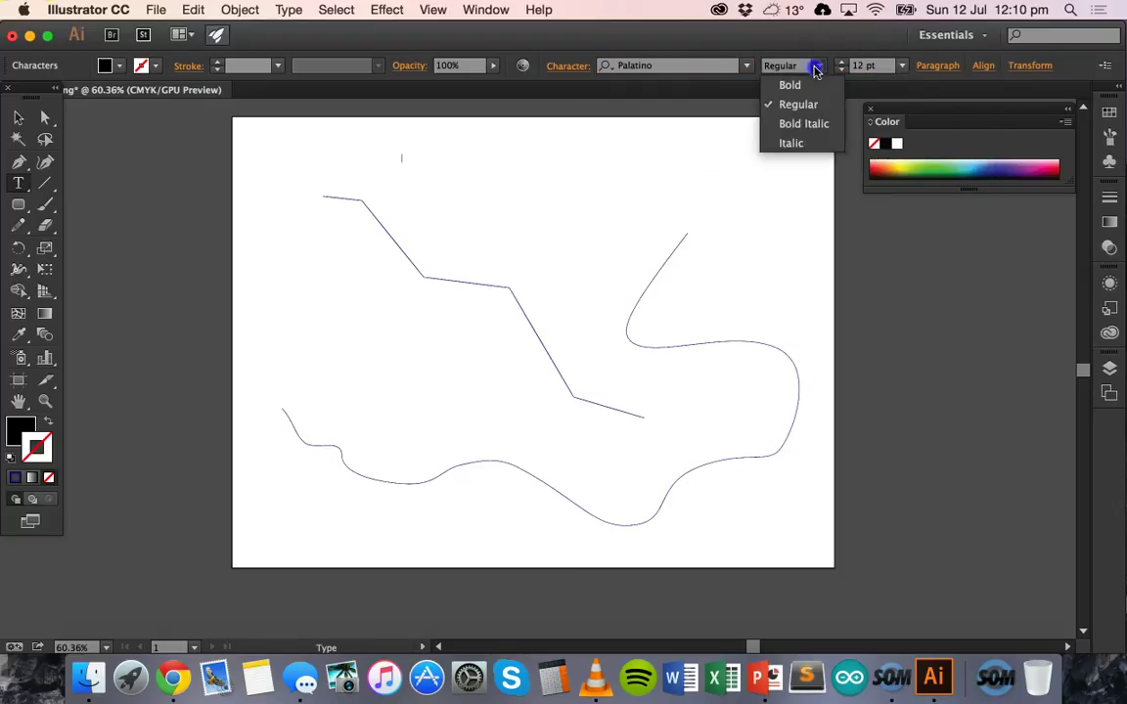
click(783, 103)
click(820, 66)
click(820, 65)
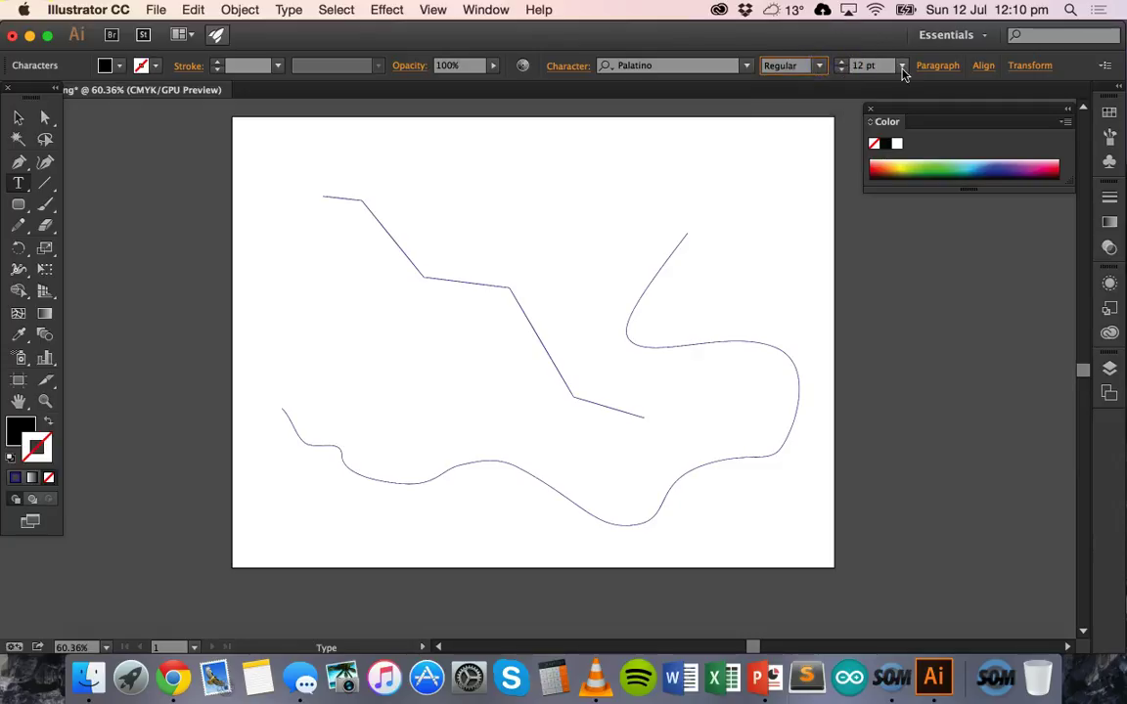
click(902, 66)
click(929, 344)
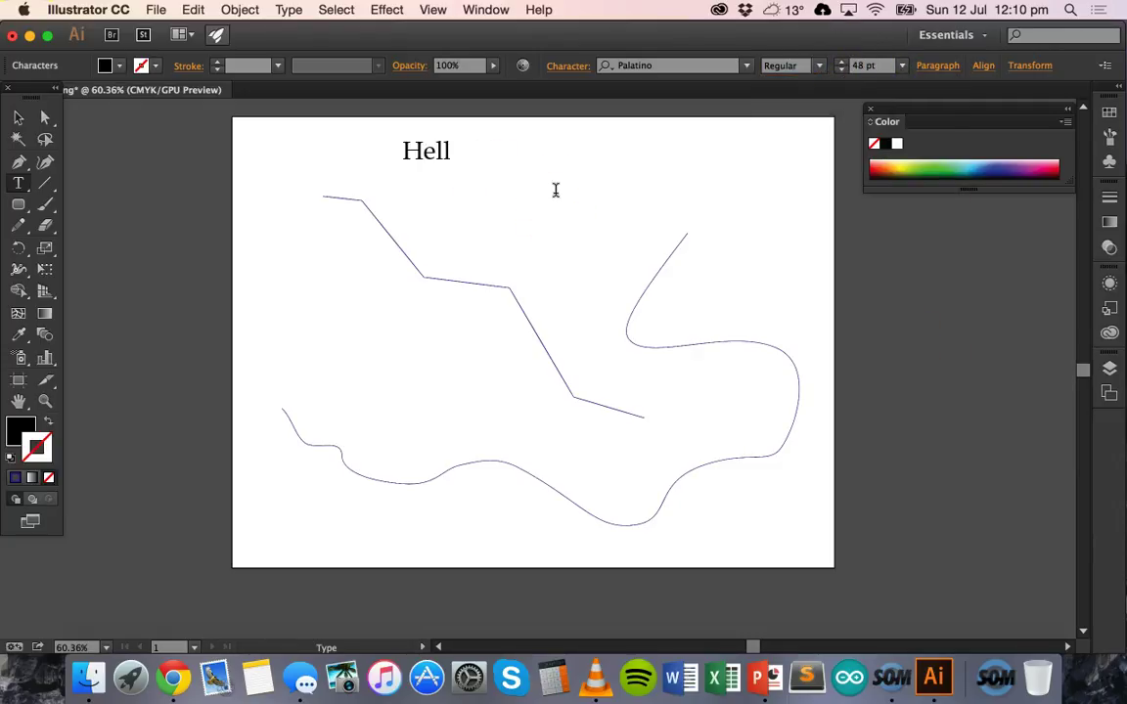
Step: Change the word Hello to the Menlo font and select it as an object
drag(407, 154, 482, 153)
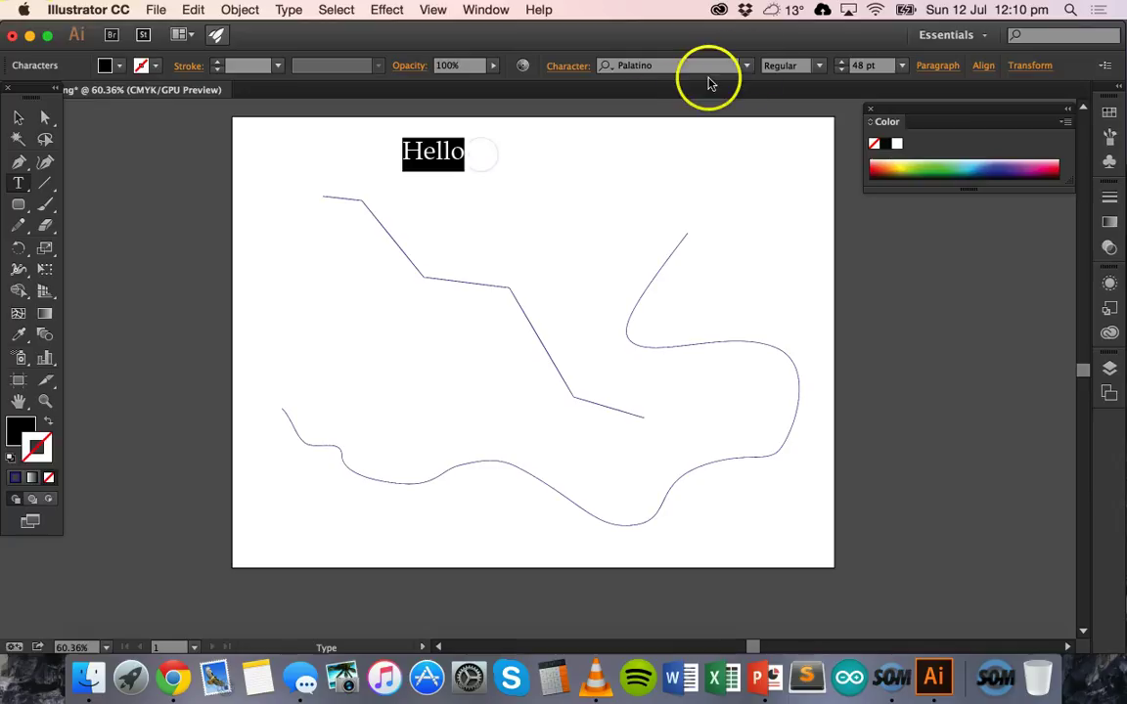
click(746, 65)
click(644, 186)
click(430, 168)
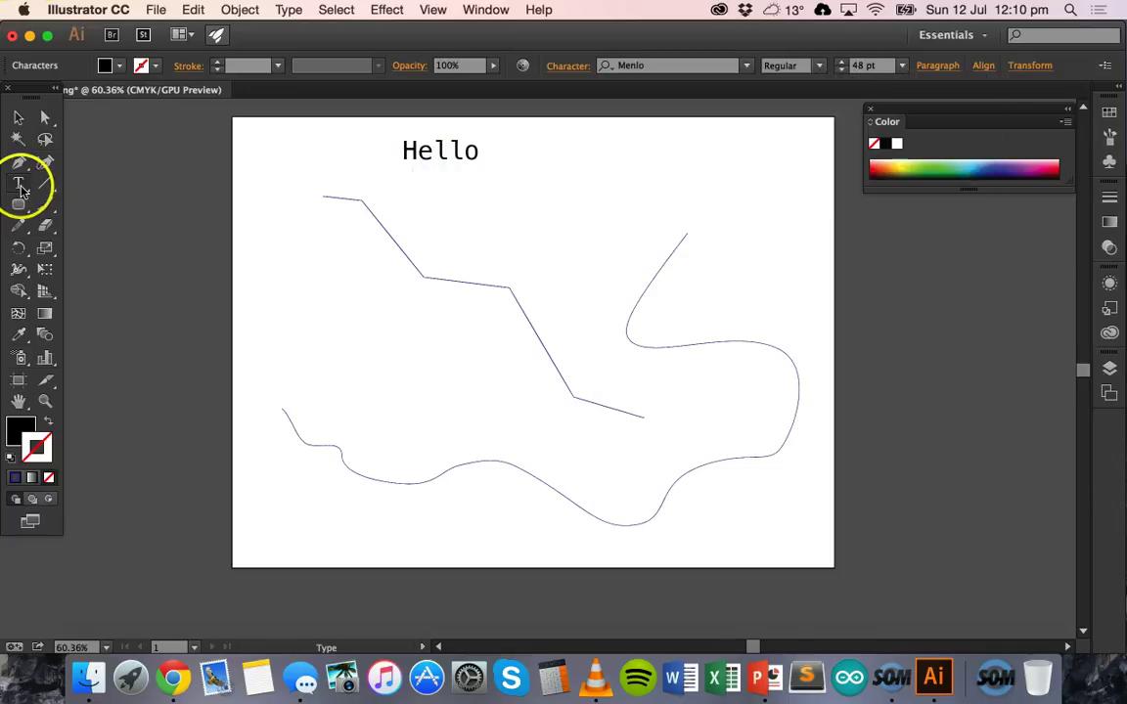
click(19, 117)
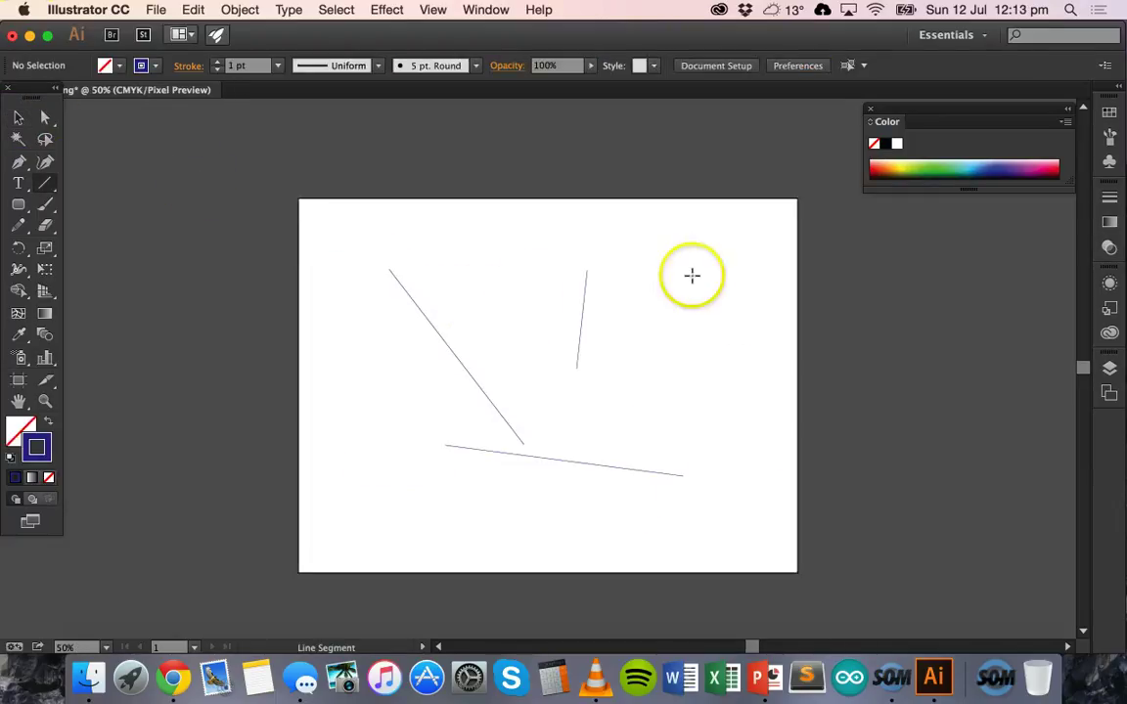
Step: Undo the three scattered lines and draw a diagonal line in the artboard's upper left
key(super+z)
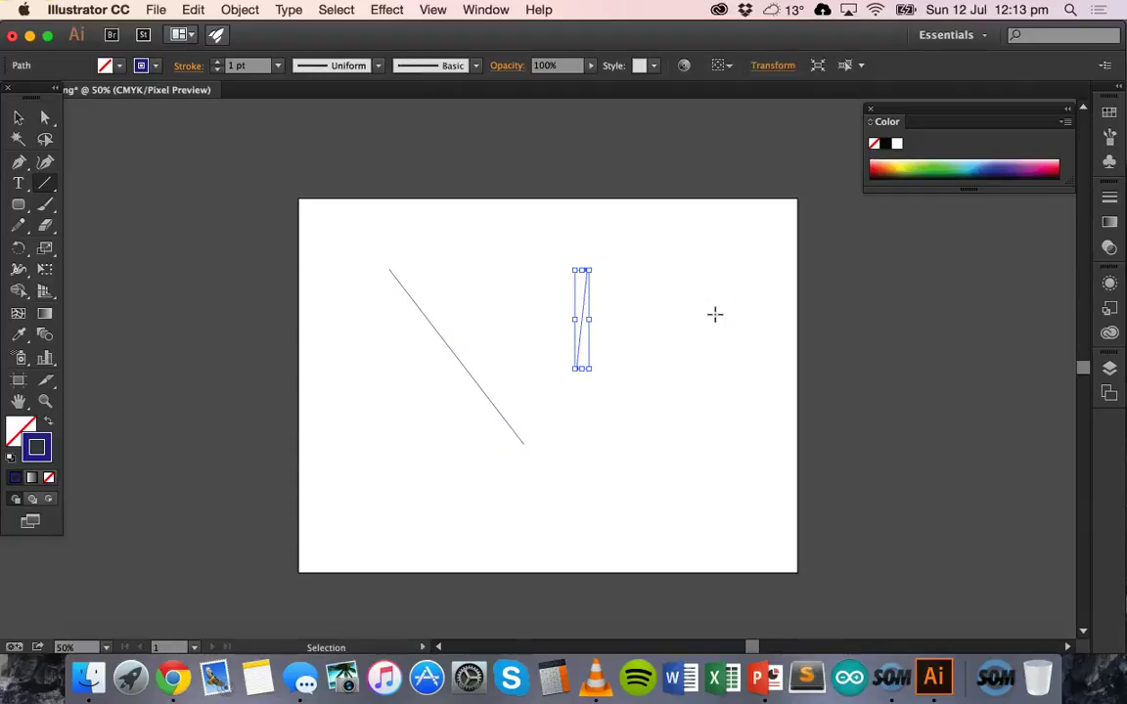
key(super+z)
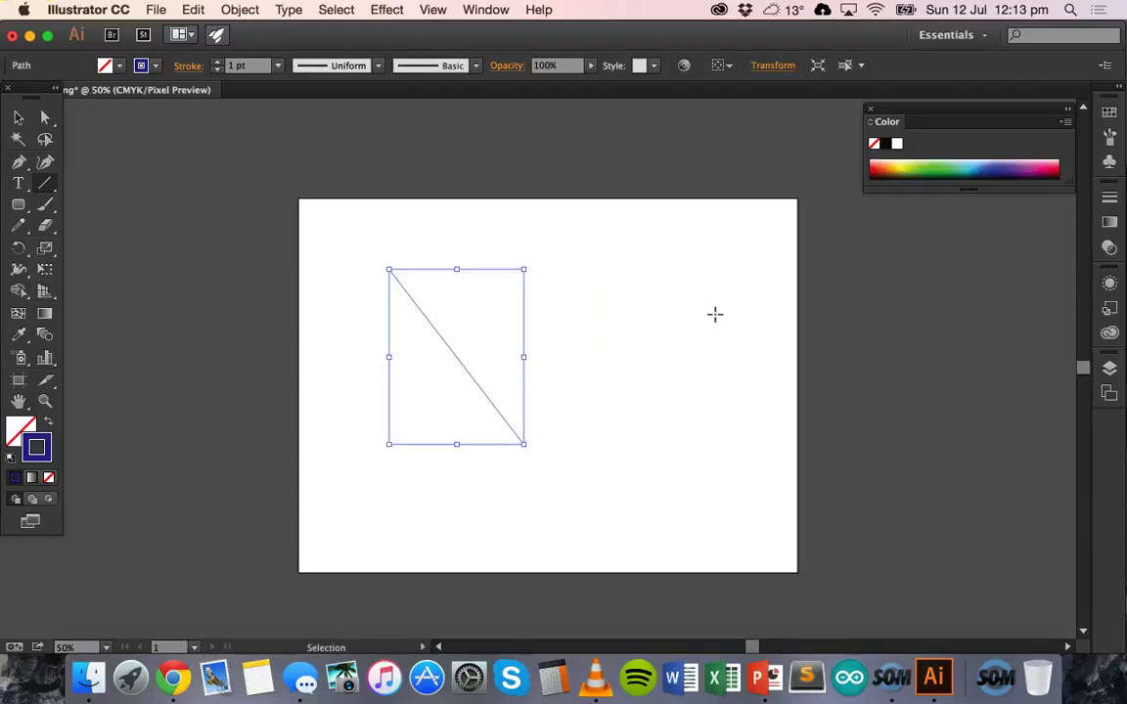
key(super+z)
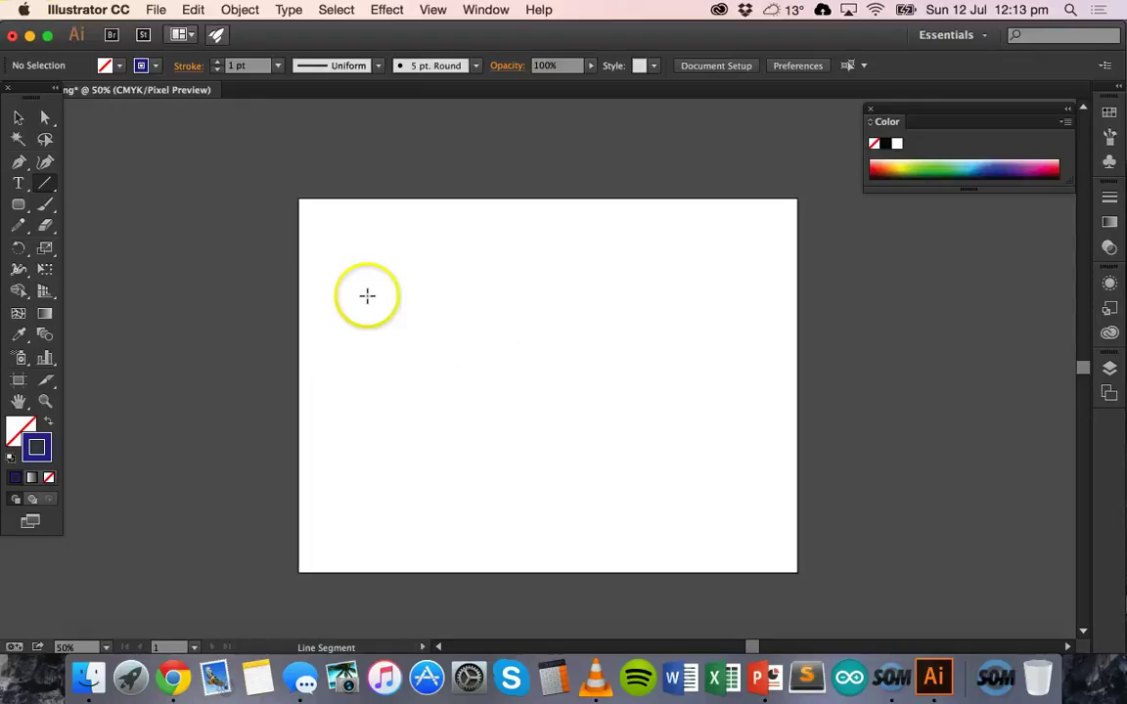
drag(520, 408, 519, 408)
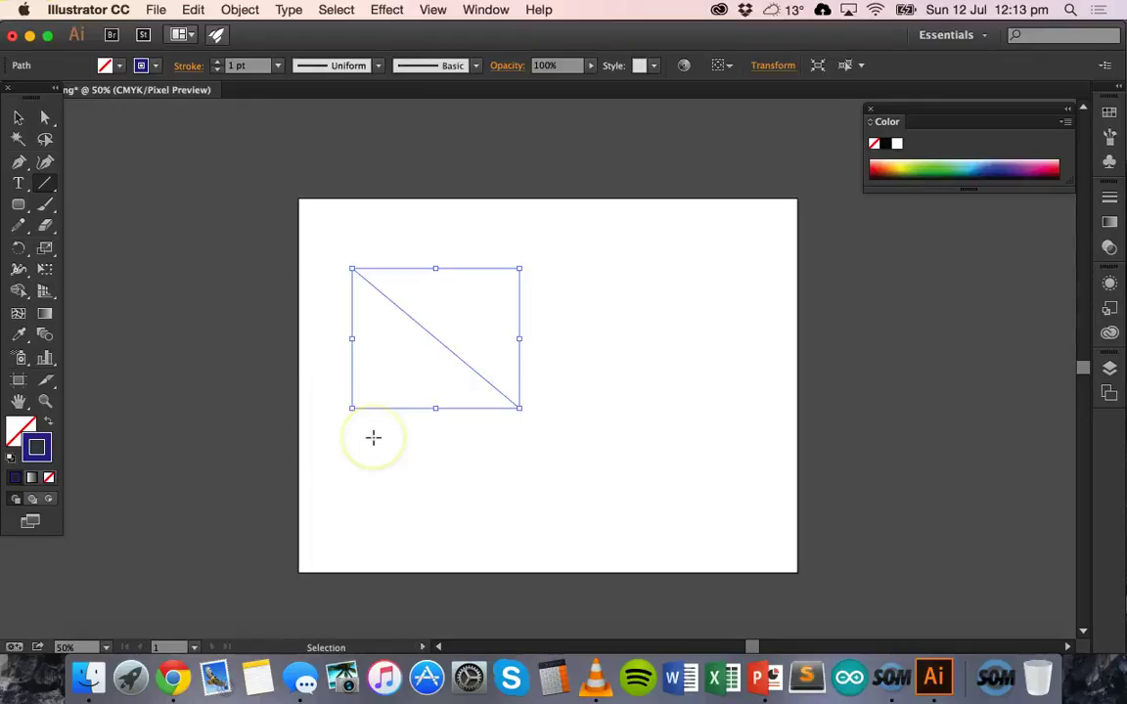
Step: Duplicate the diagonal into parallel copies placed to the right and lower down
key(super+c)
key(super+v)
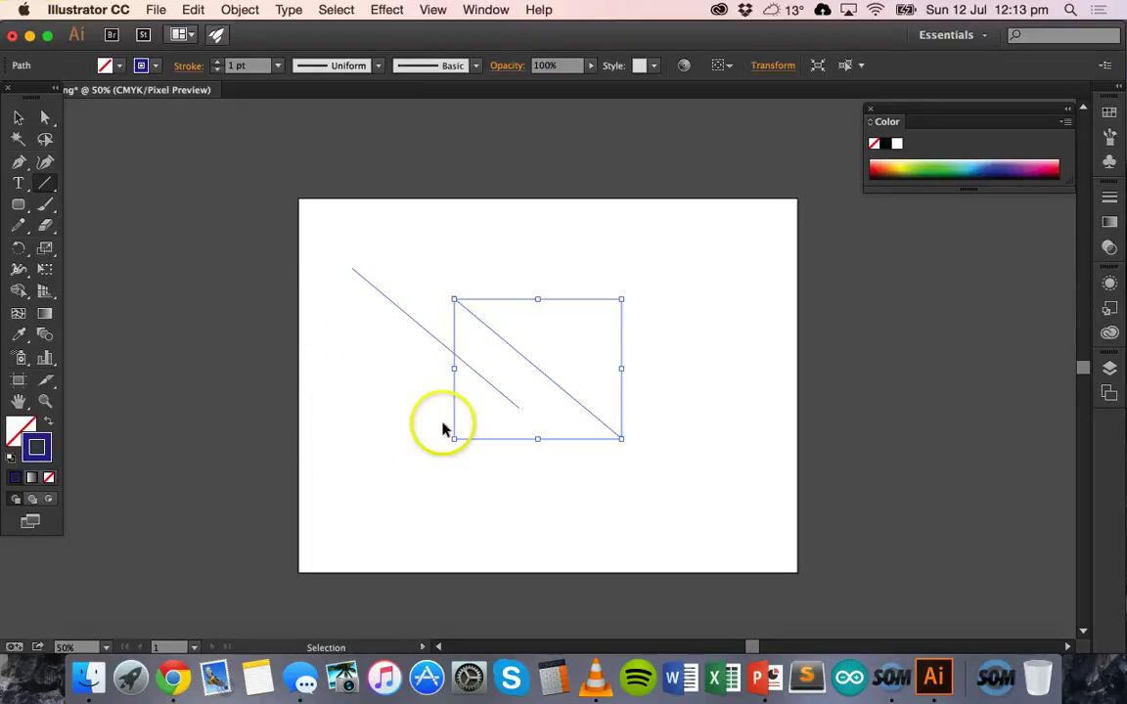
key(\)
click(299, 305)
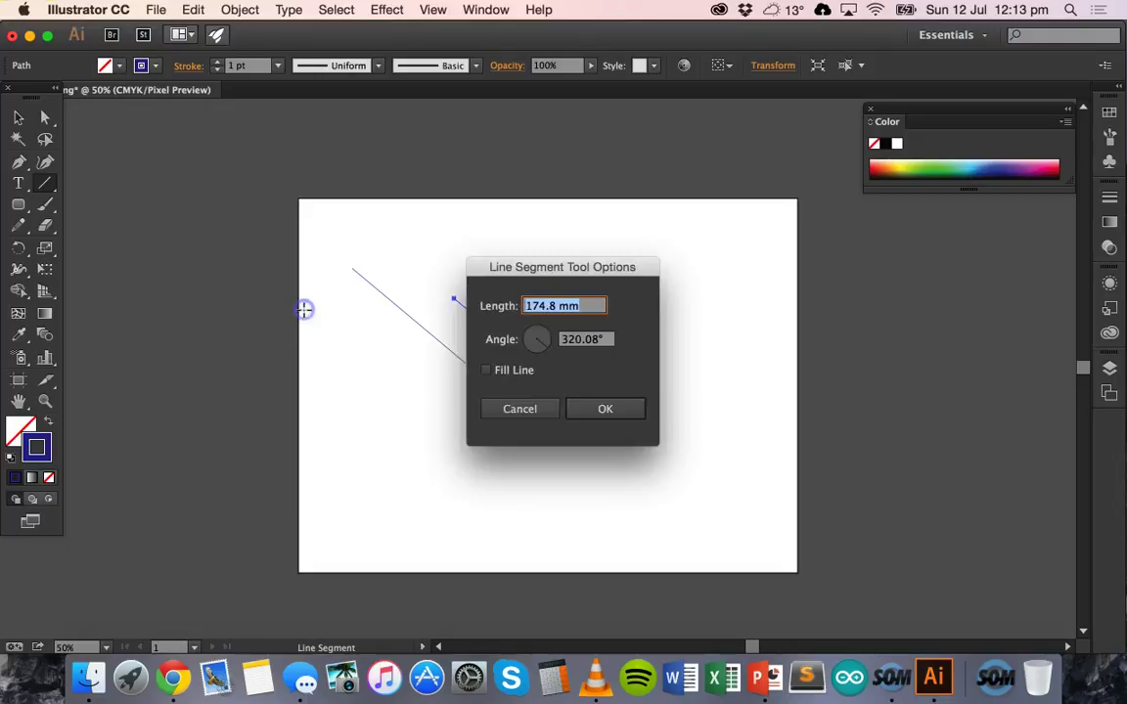
click(495, 410)
click(18, 116)
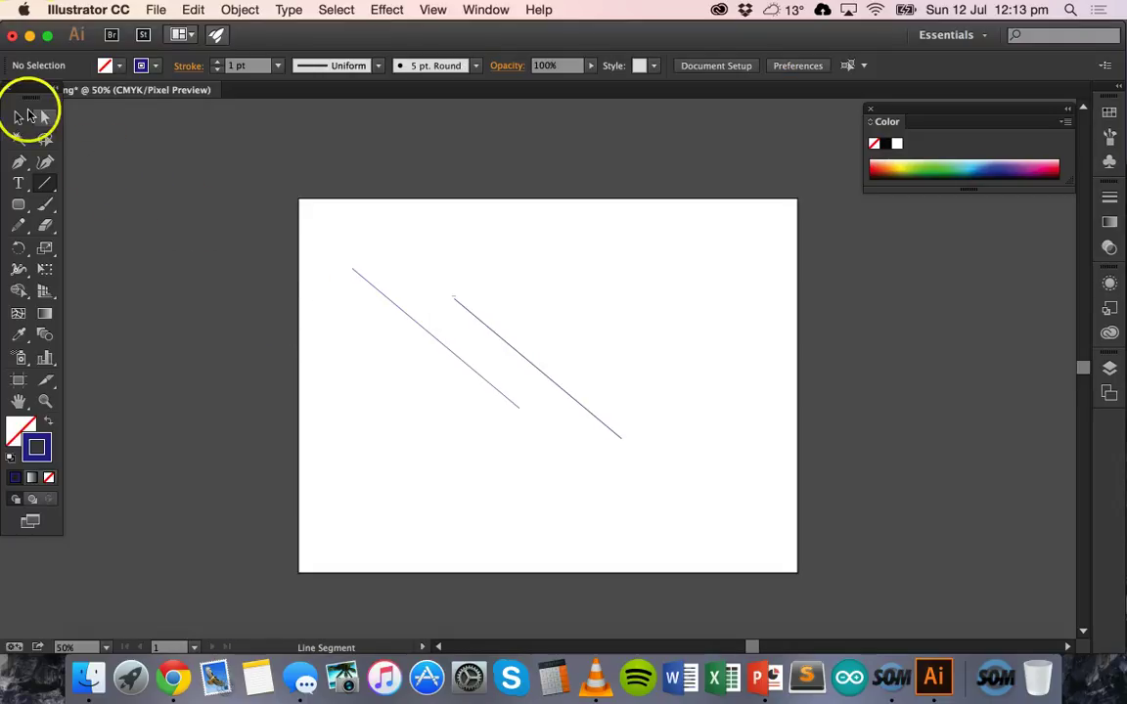
click(377, 380)
drag(528, 364, 604, 358)
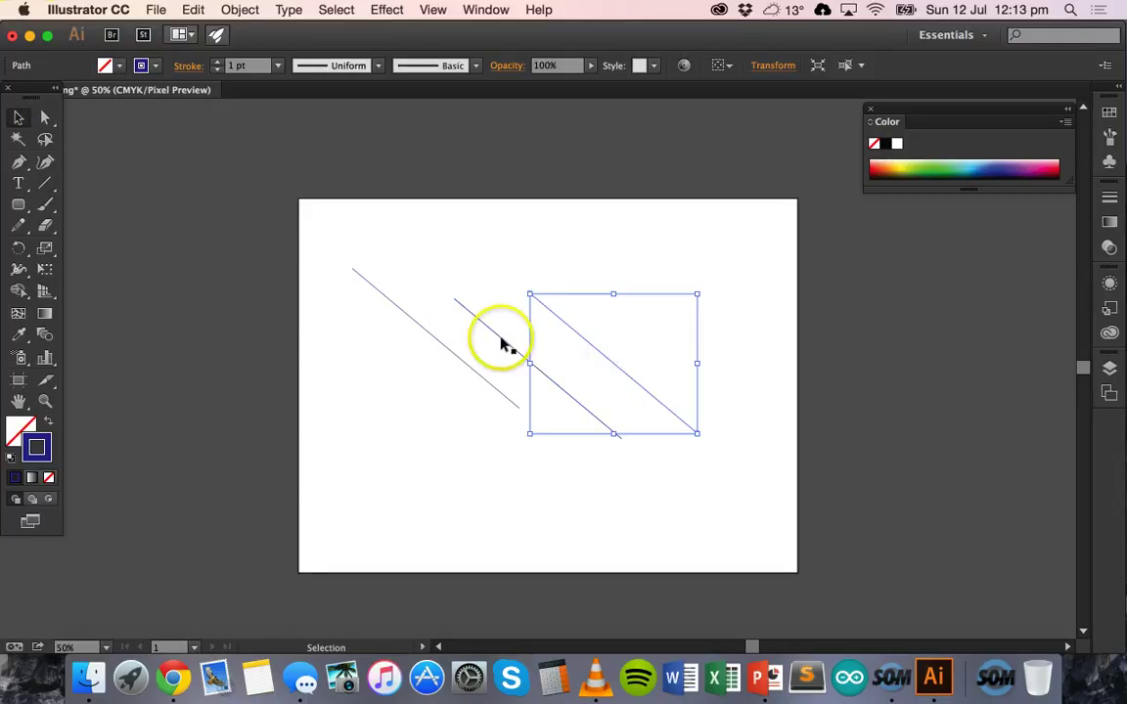
drag(488, 437, 487, 435)
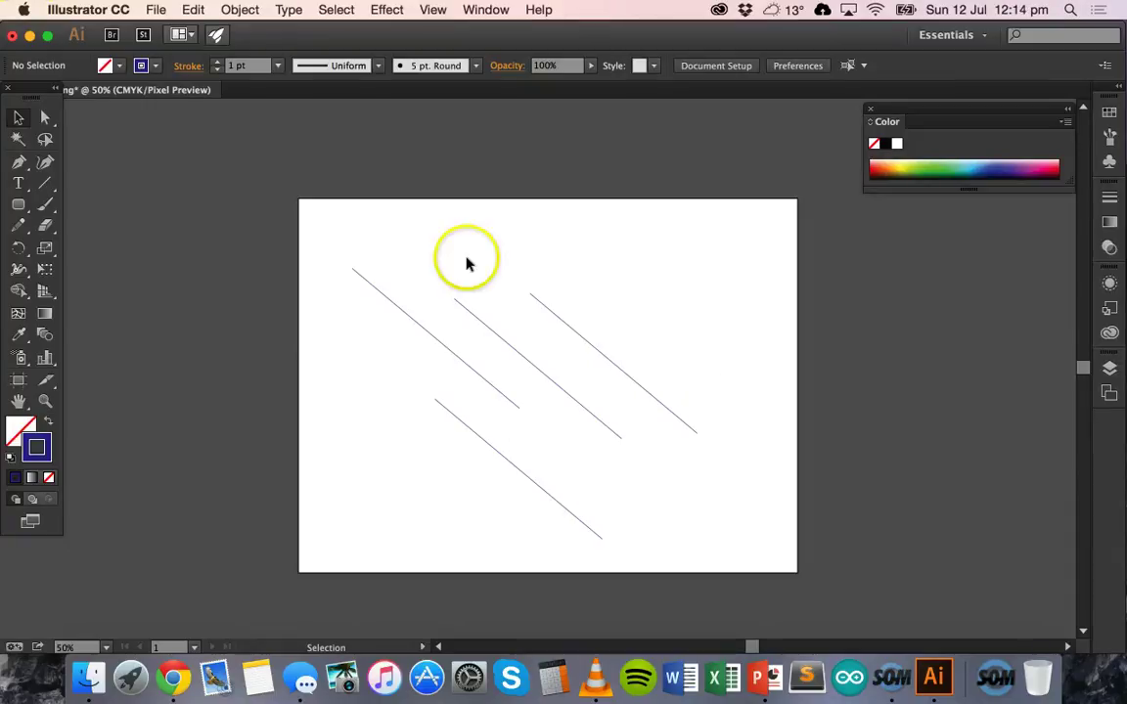
click(45, 402)
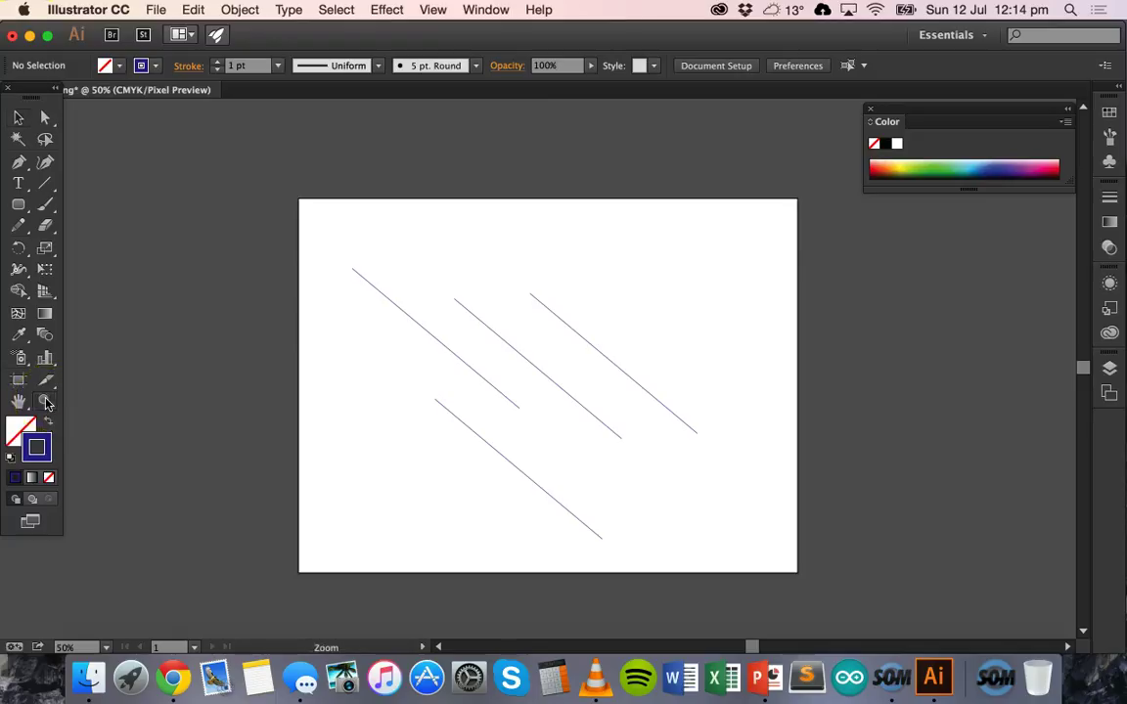
click(538, 379)
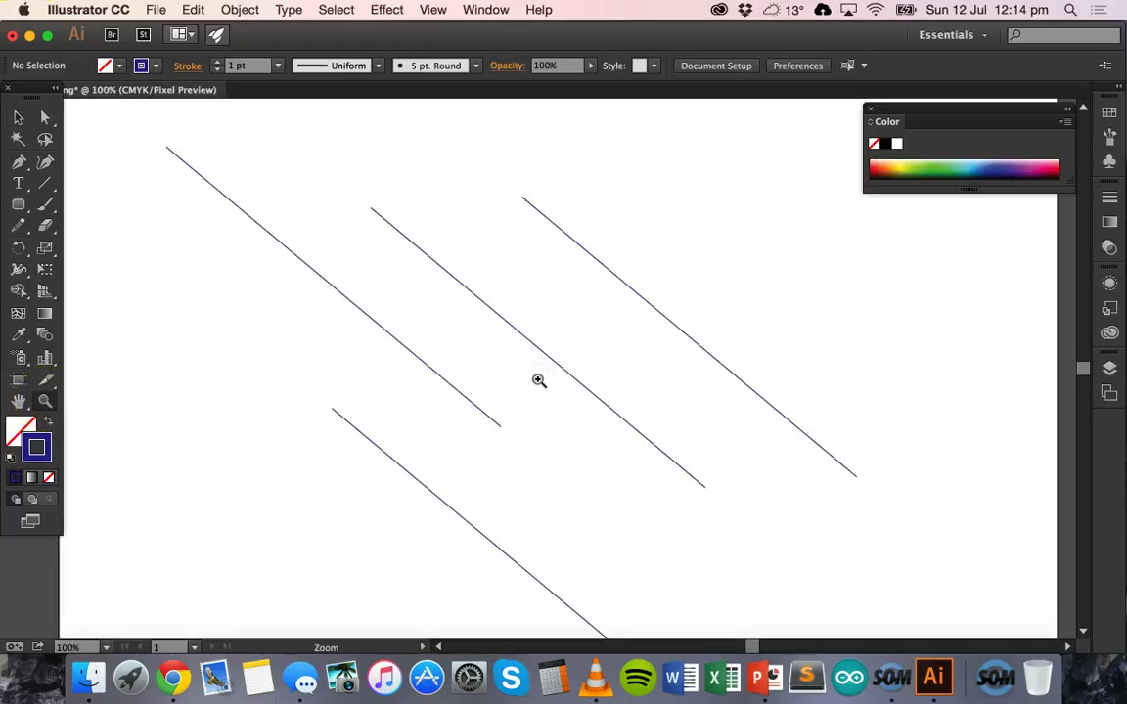
alt+click(538, 380)
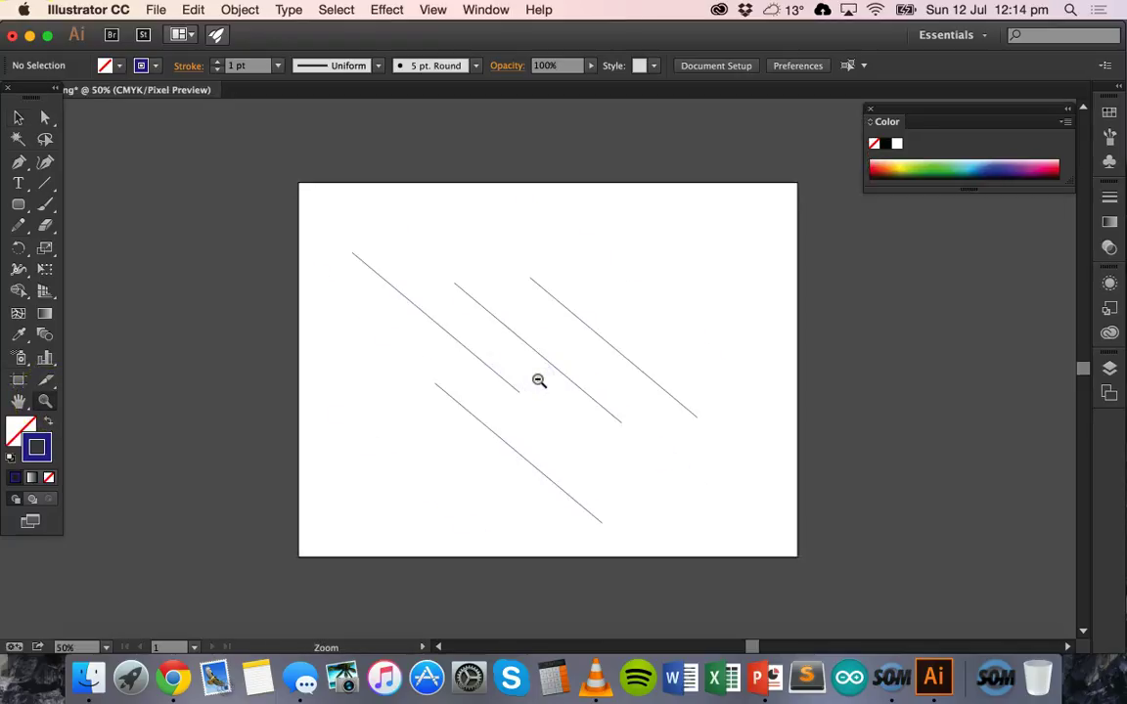
drag(314, 226, 563, 416)
drag(470, 313, 562, 401)
drag(455, 289, 579, 422)
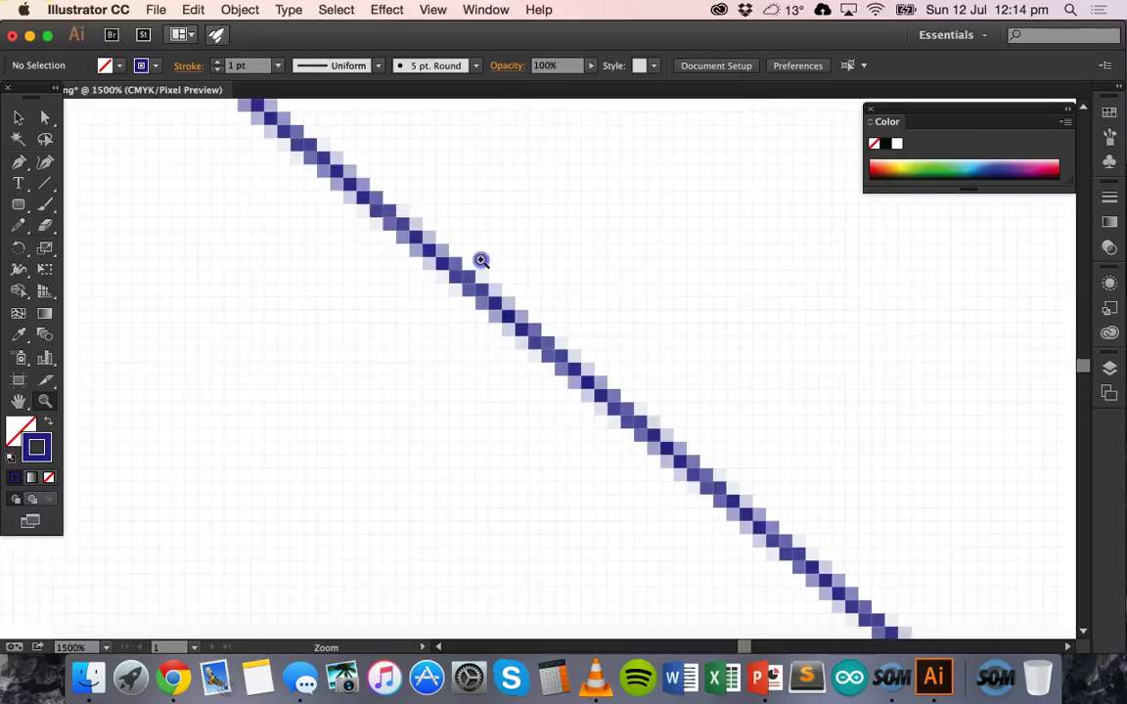
drag(482, 259, 592, 409)
drag(470, 354, 646, 503)
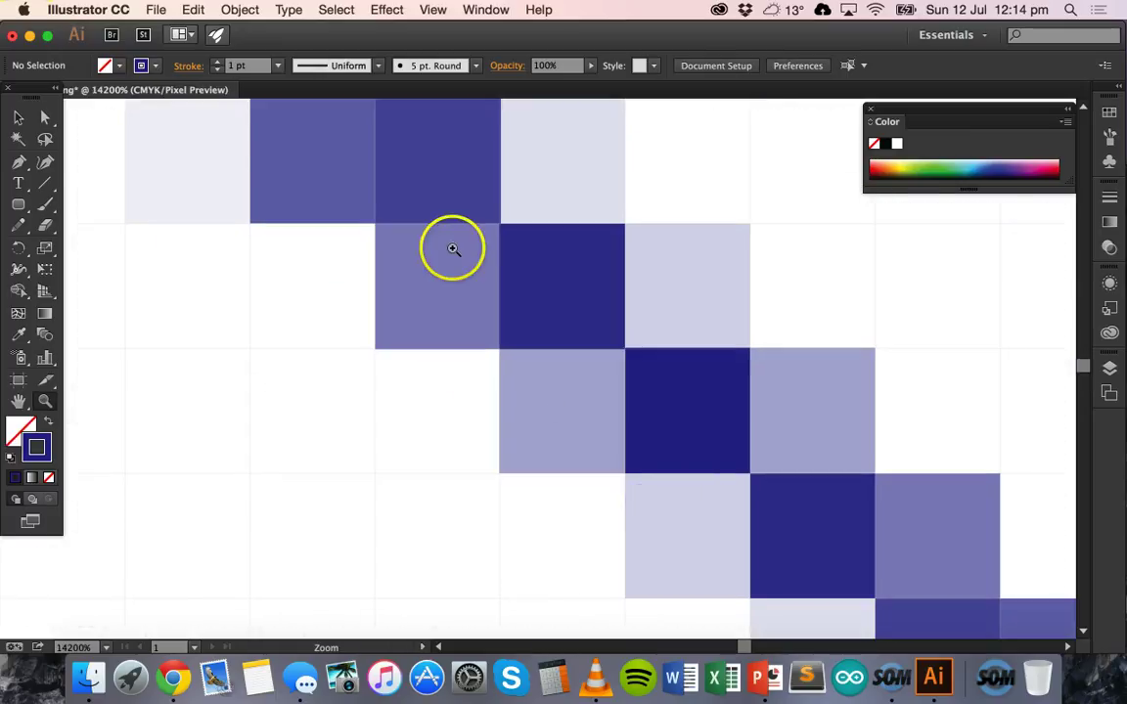
alt+click(453, 248)
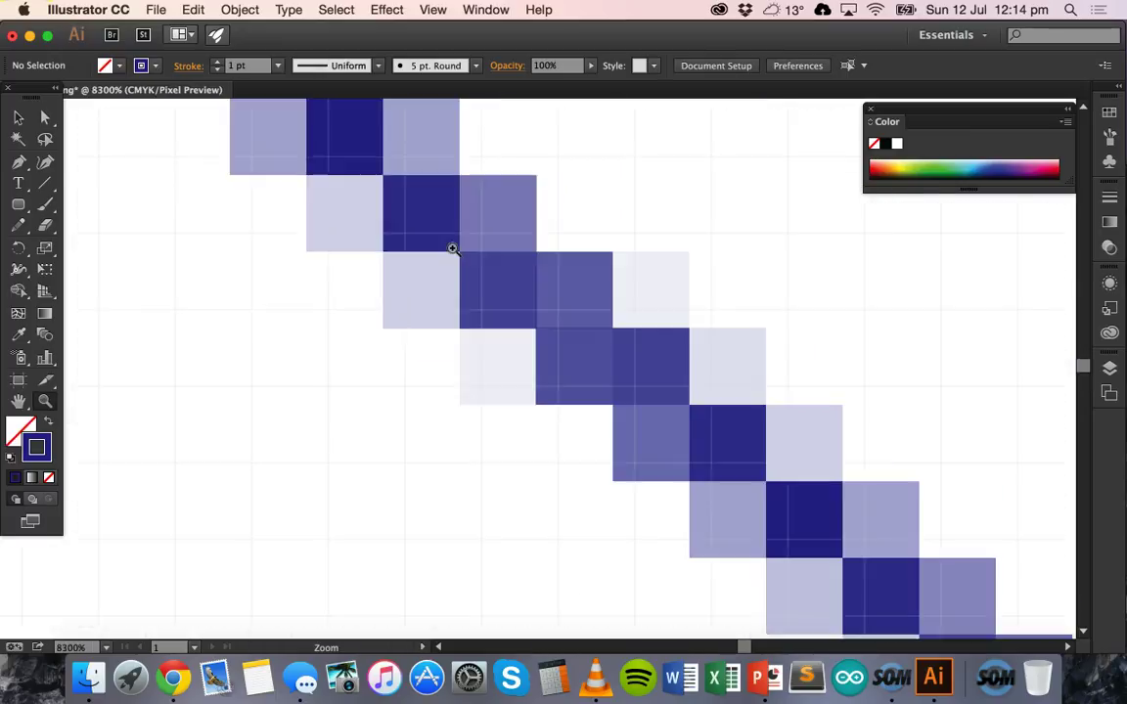
scroll(453, 249, down, 15)
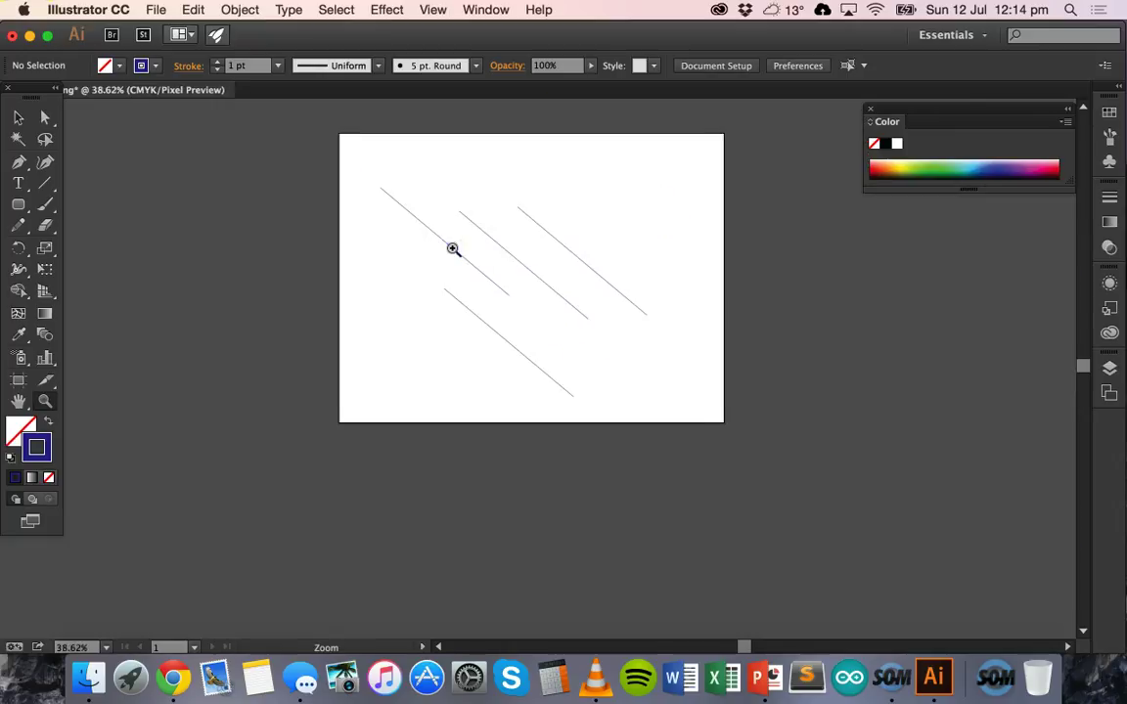
scroll(453, 248, down, 1)
scroll(548, 294, up, 1)
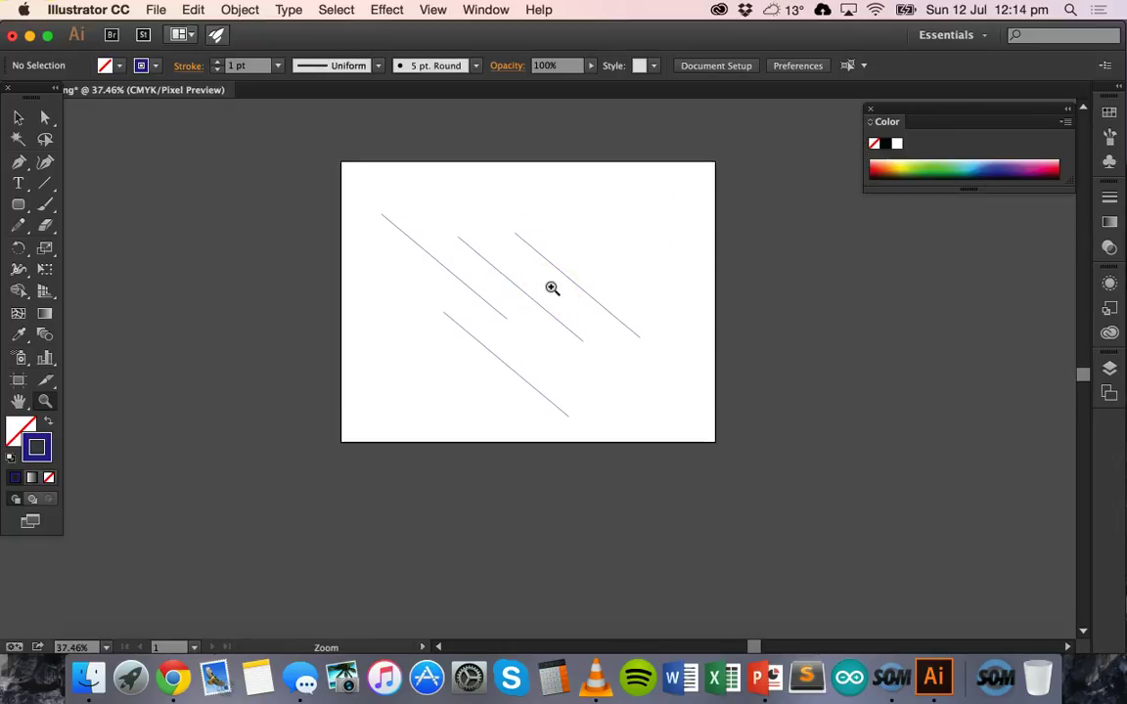